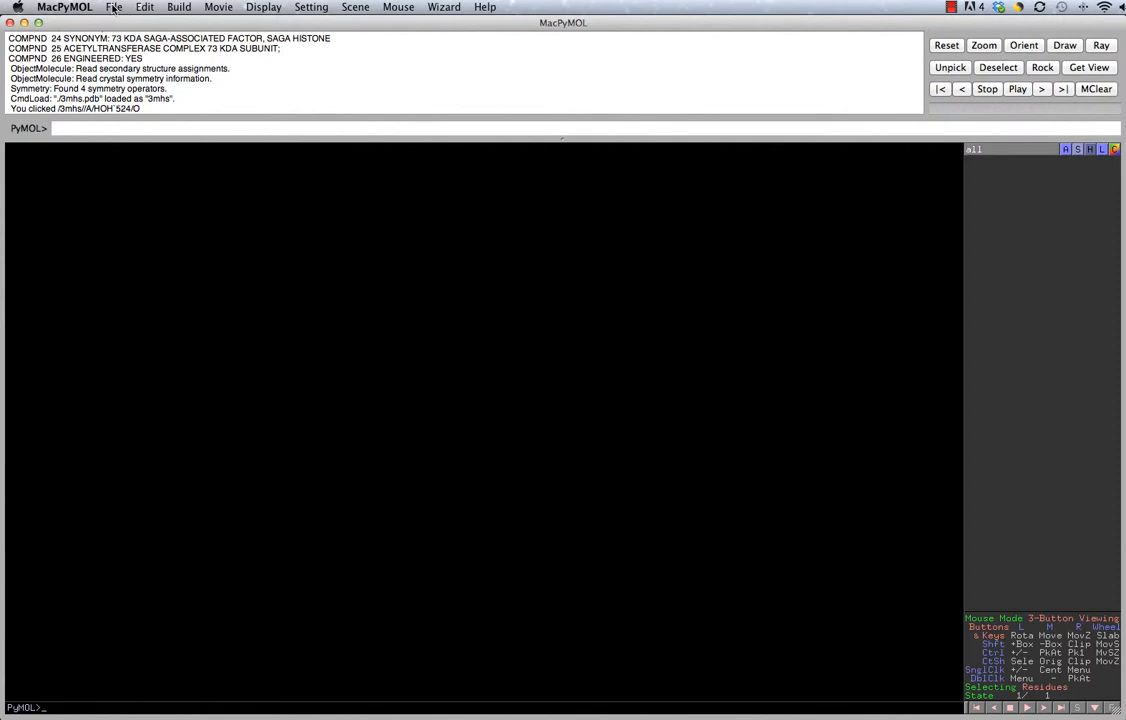
click(114, 8)
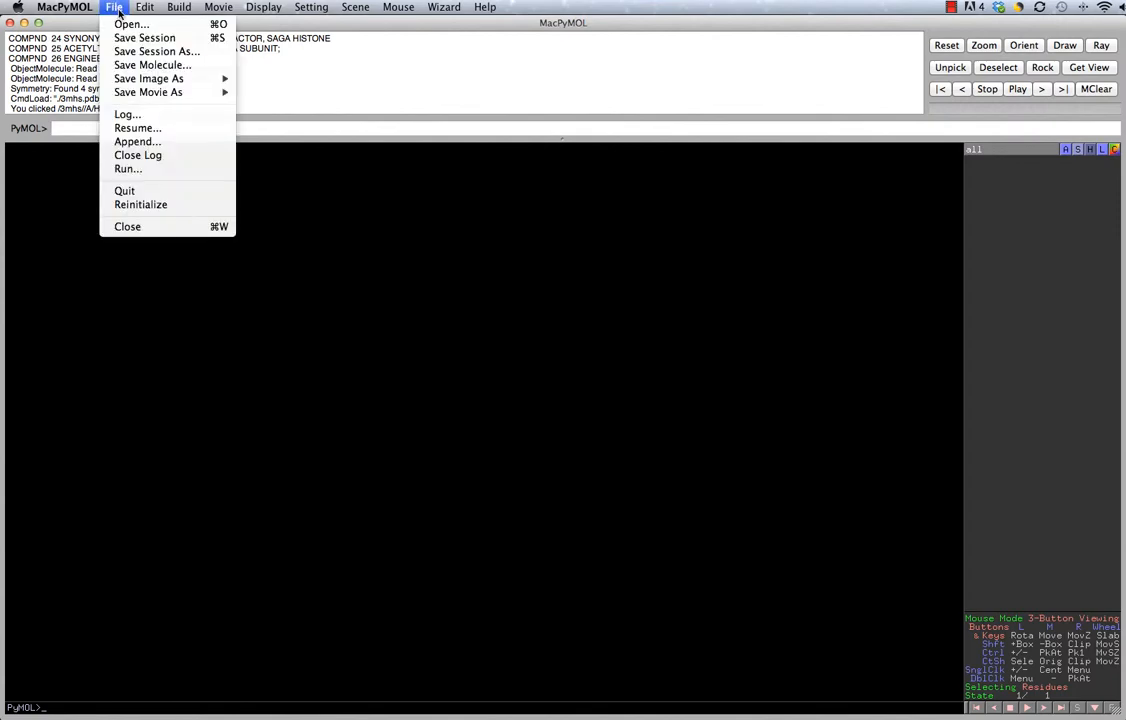
click(123, 23)
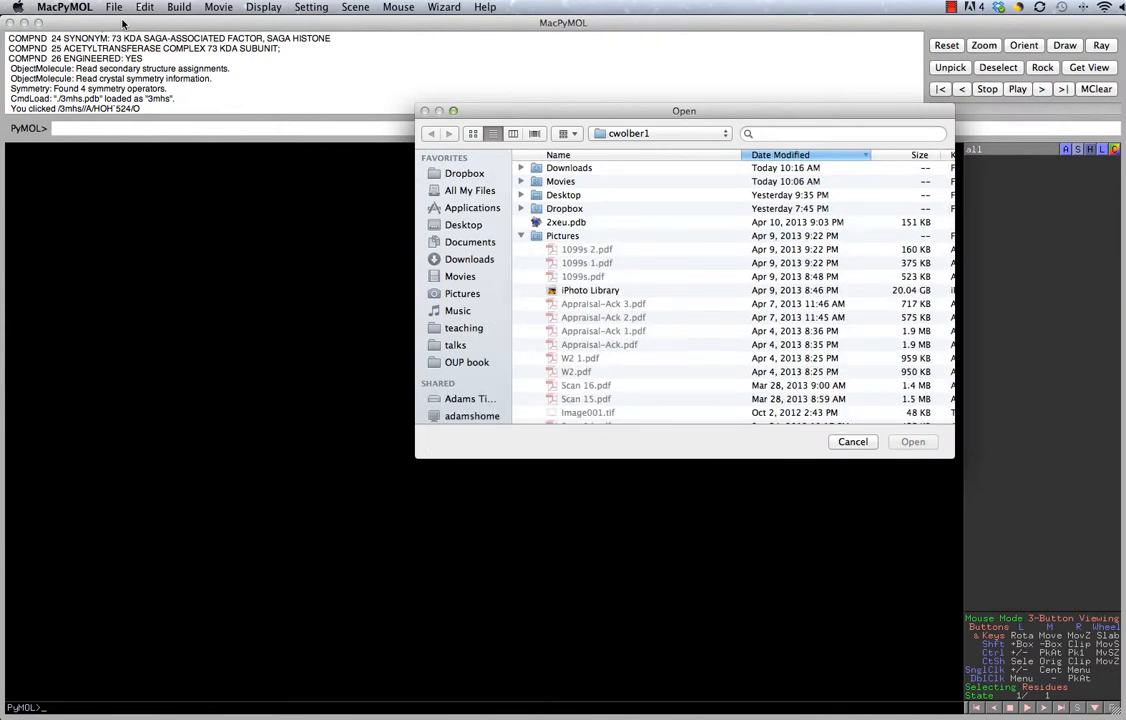
click(852, 442)
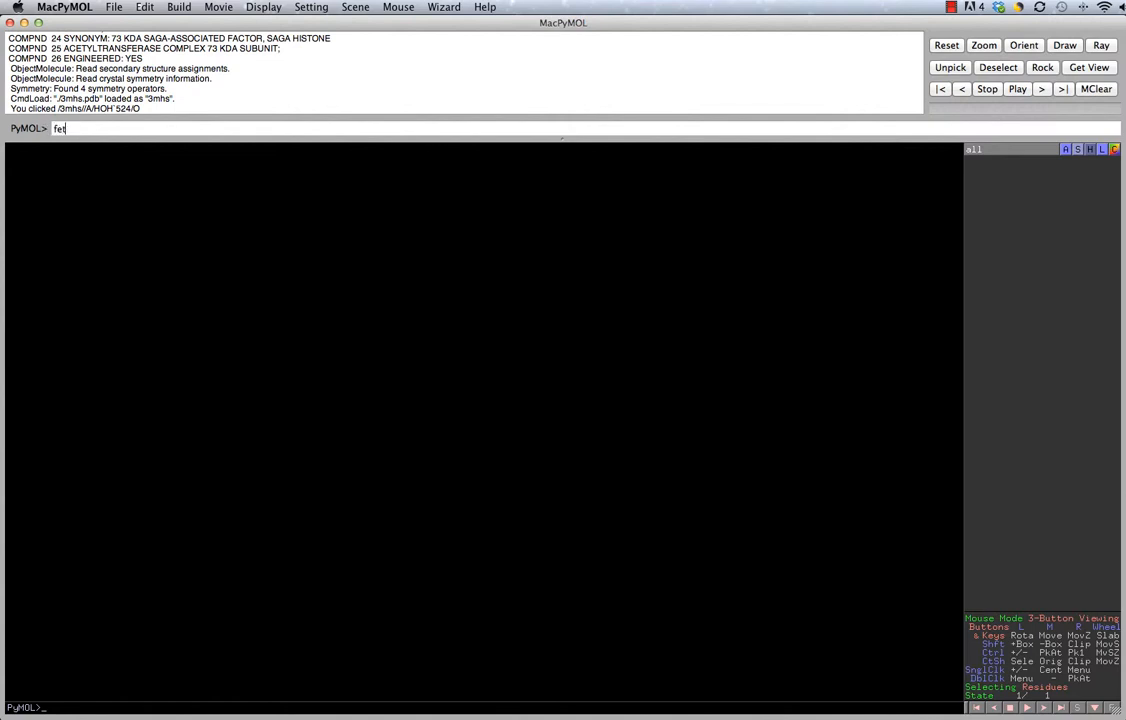
Step: Fetch the protein structure with PDB code 3mhs from the command line
text(ch)
text(3mhs)
key(Return)
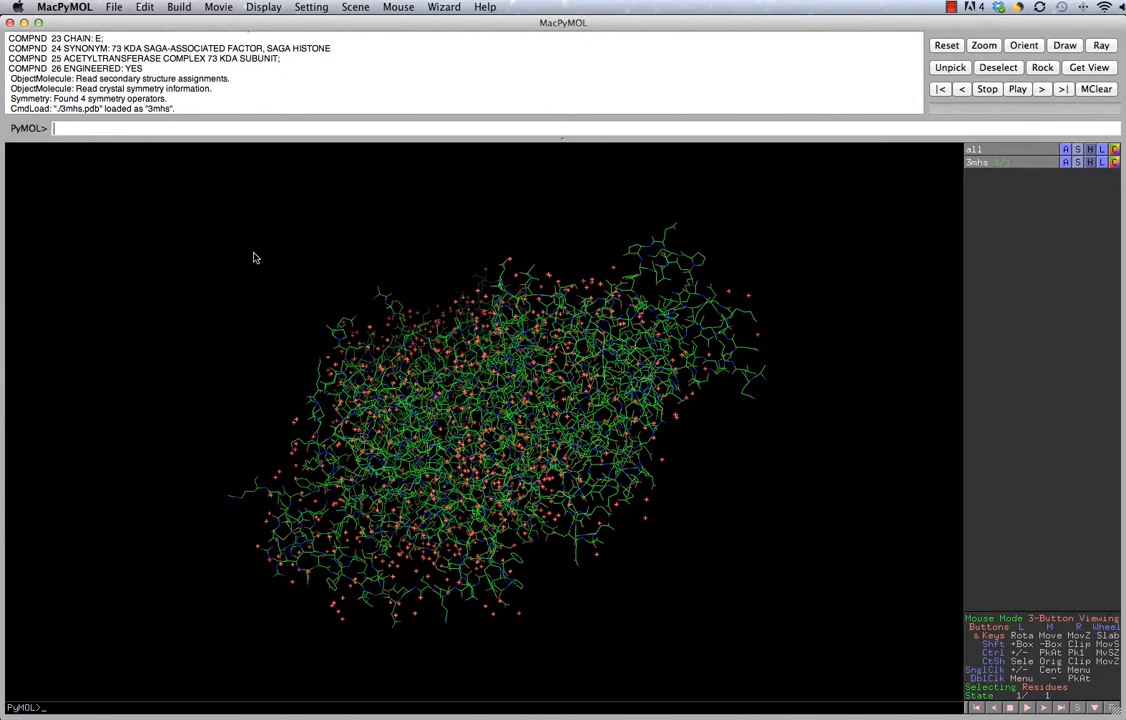
Step: Color the 3mhs structure by chain
drag(455, 420, 515, 438)
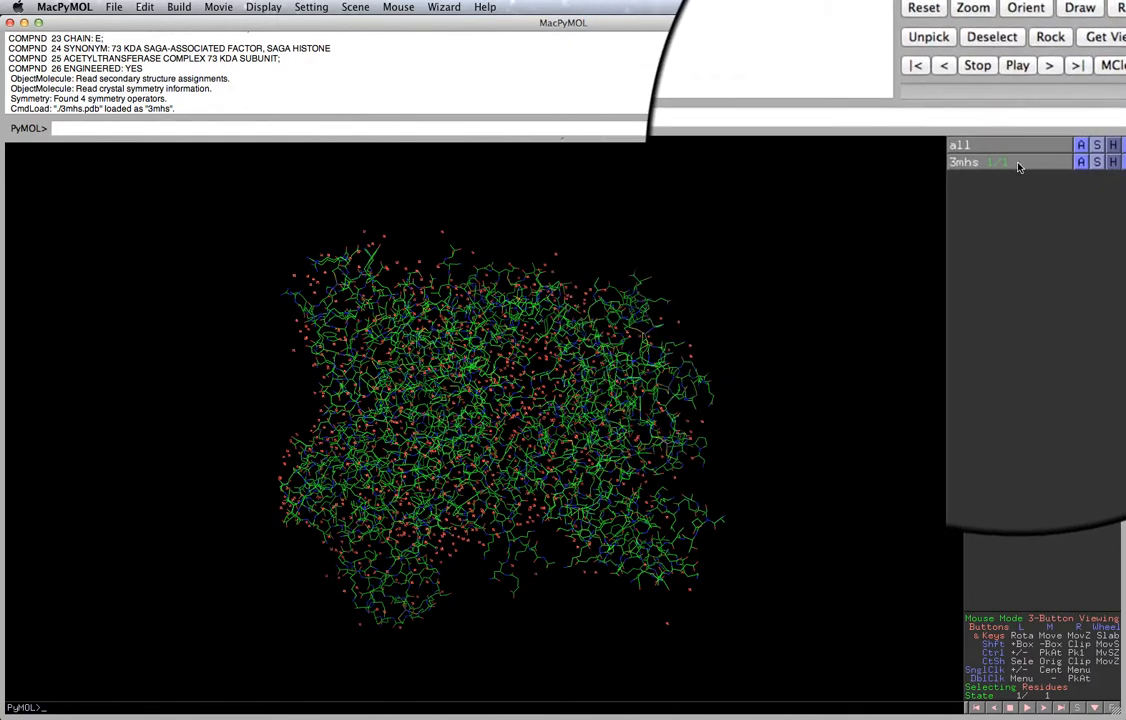
click(1019, 166)
click(1019, 166)
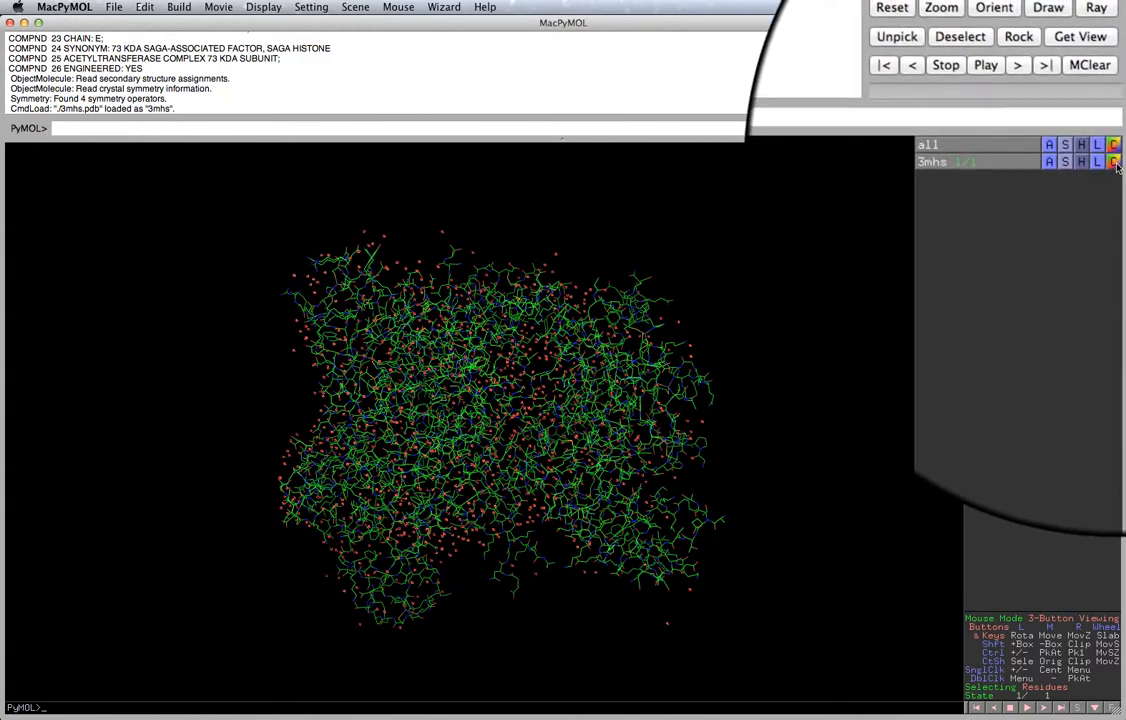
click(1114, 162)
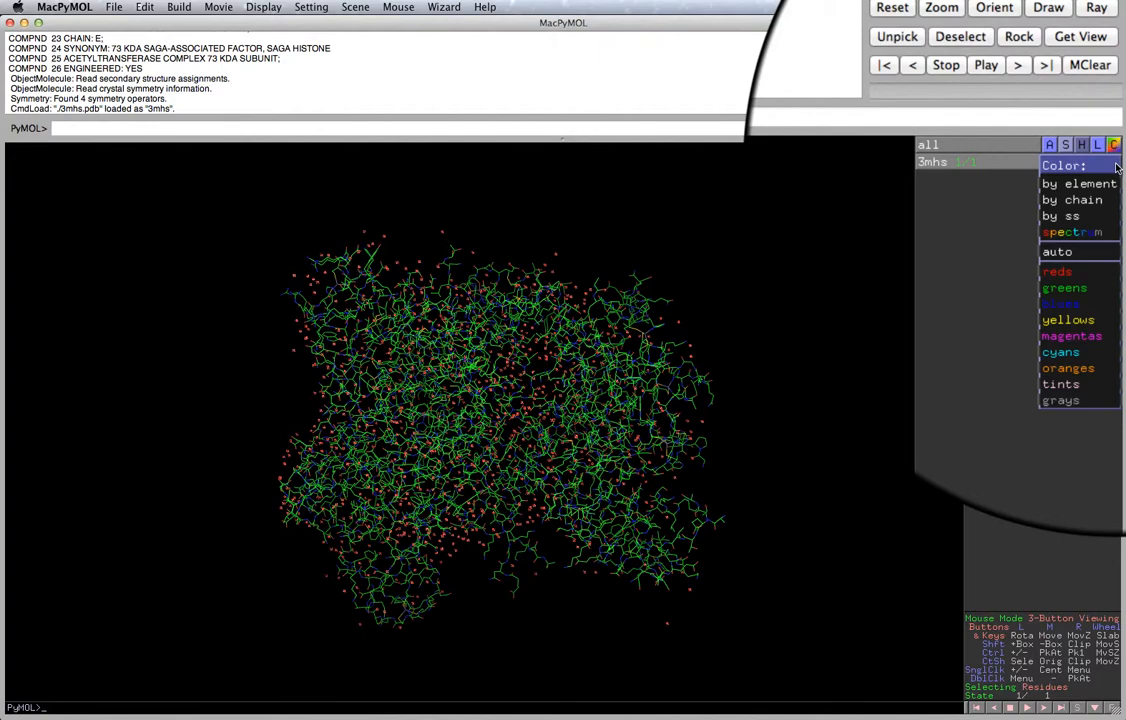
mouse_move(1108, 179)
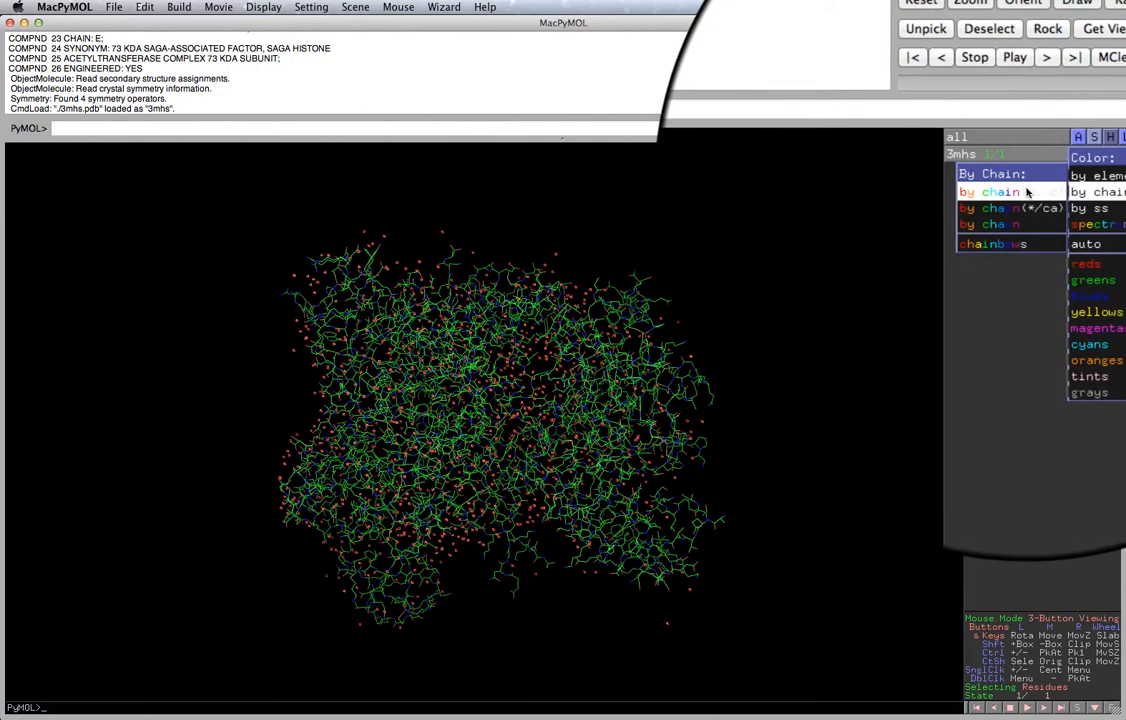
click(1027, 192)
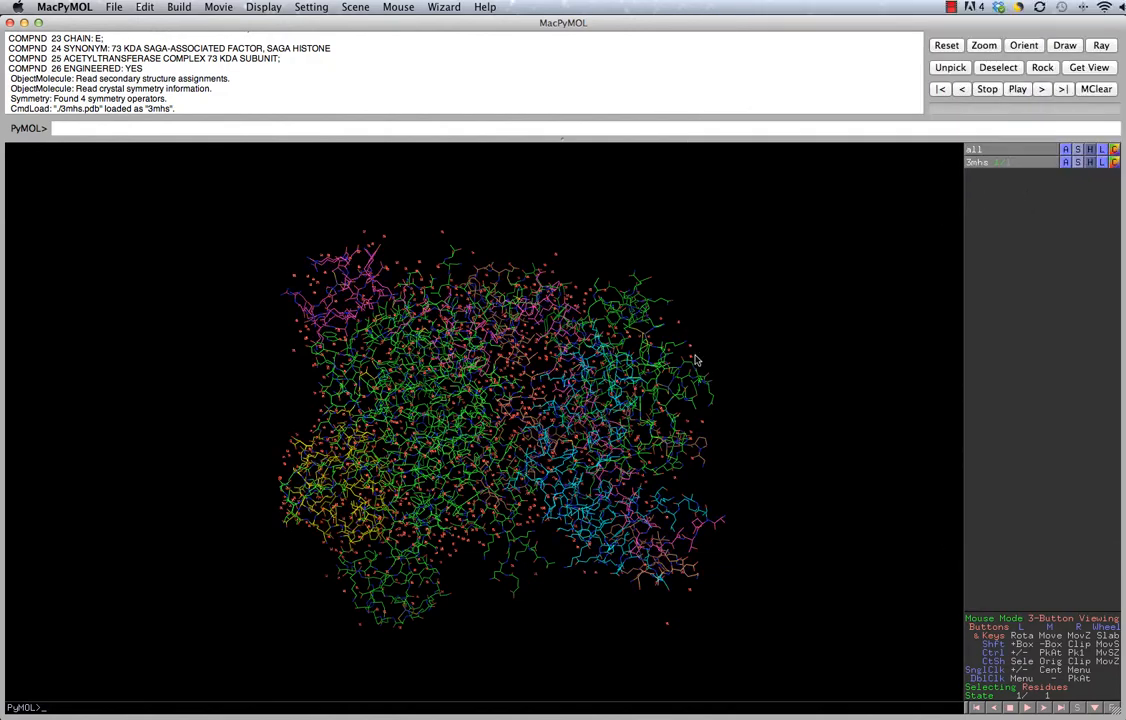
Step: Rotate the chain-colored 3mhs structure back and forth to examine how its chains are arranged
drag(640, 360, 520, 378)
drag(351, 430, 546, 407)
drag(602, 461, 437, 490)
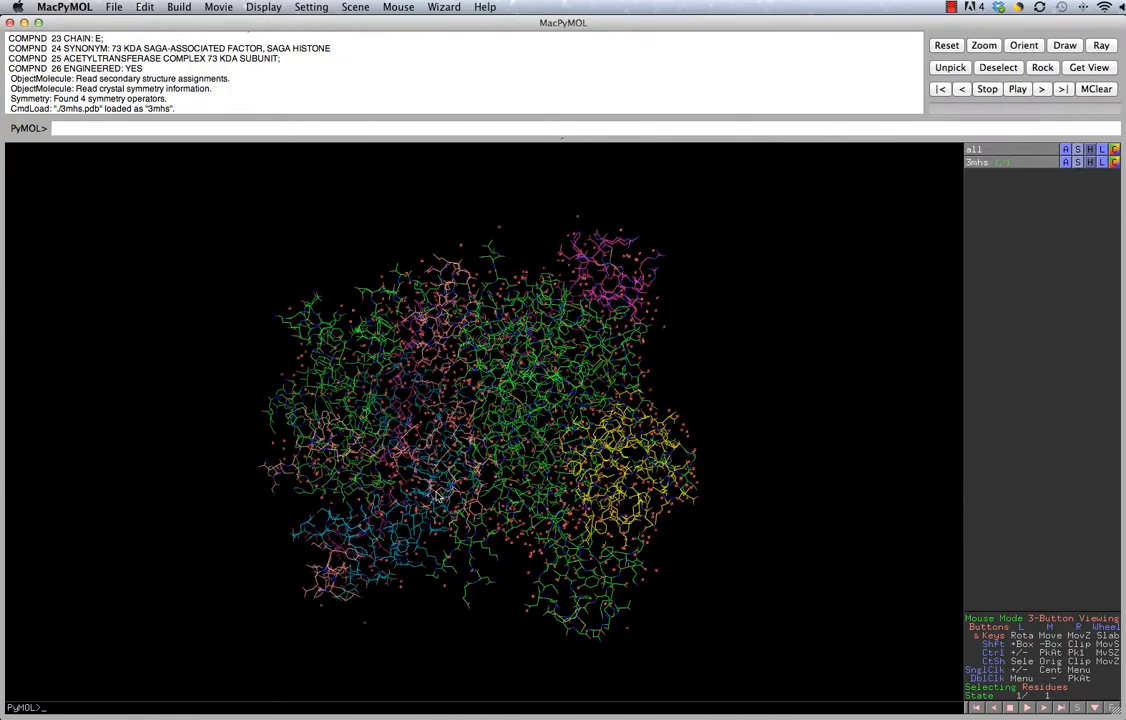
drag(684, 402, 414, 387)
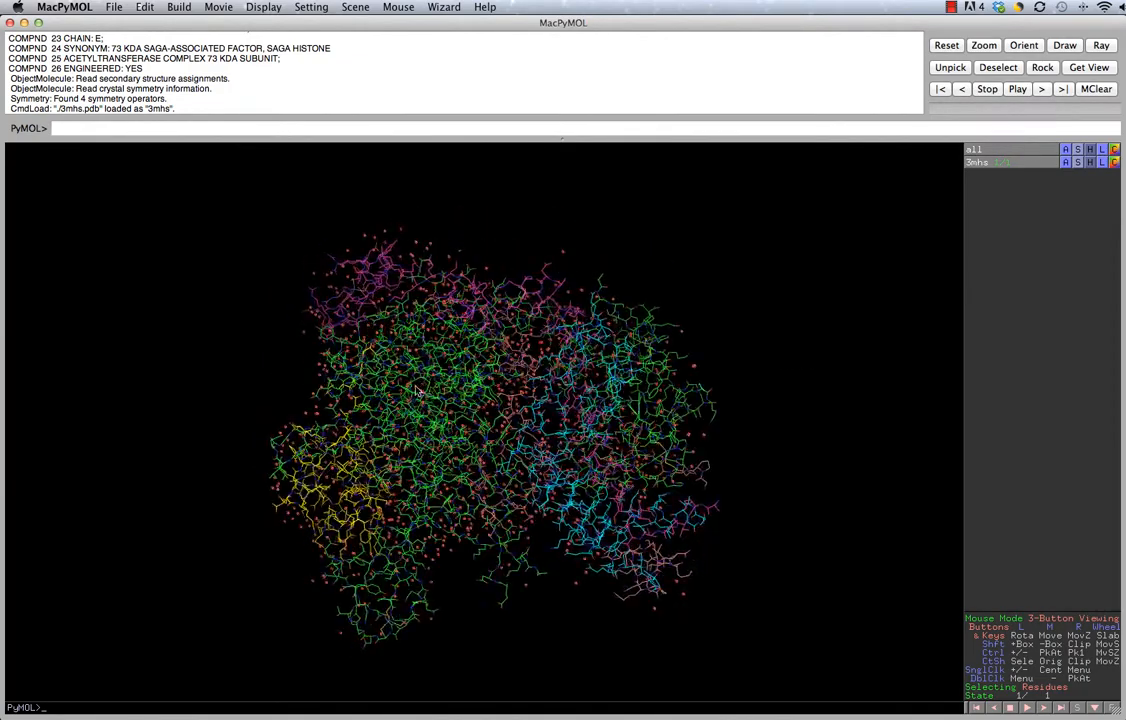
drag(556, 312, 524, 352)
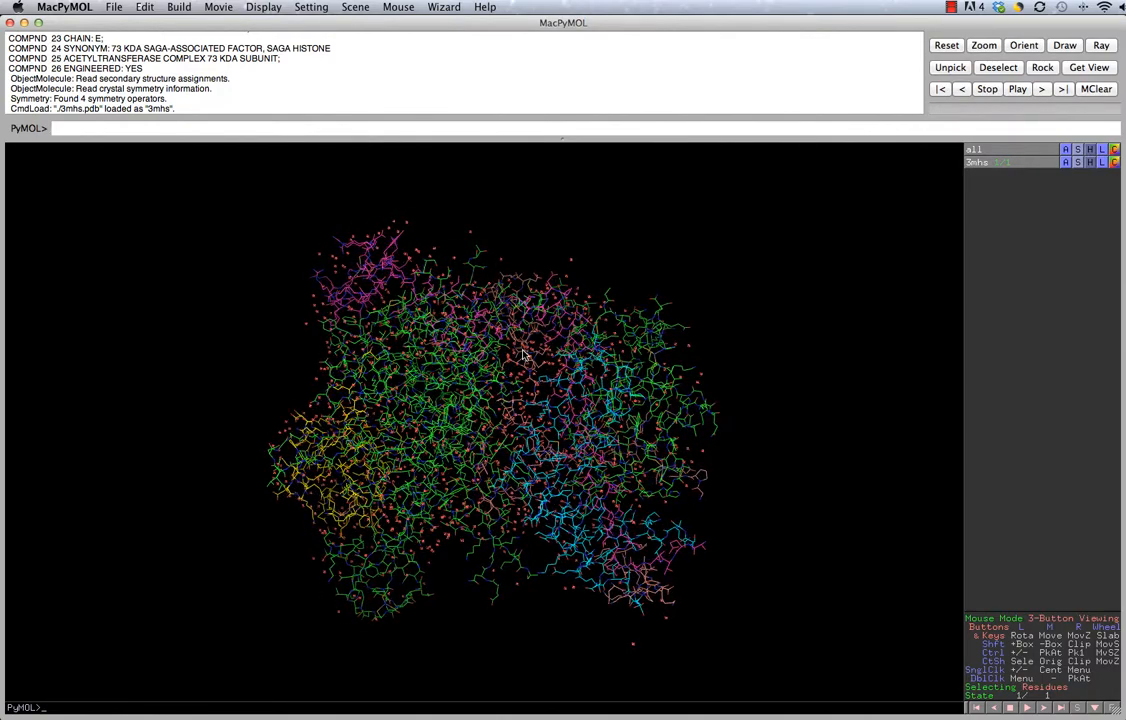
click(953, 7)
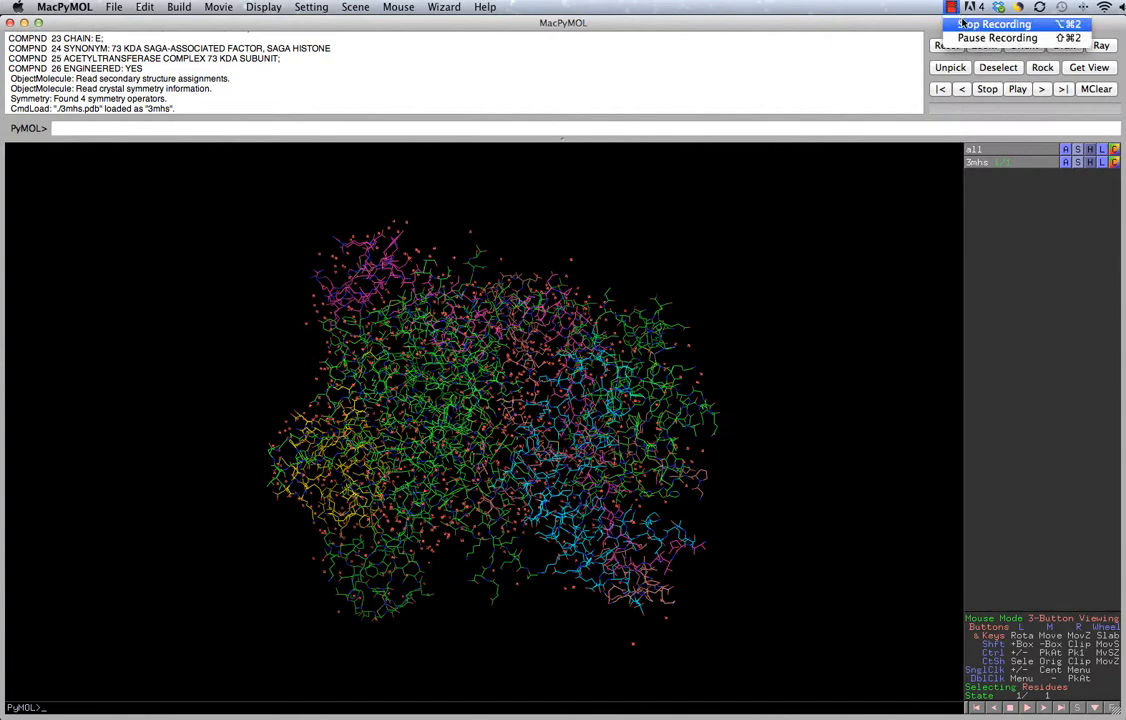
click(995, 37)
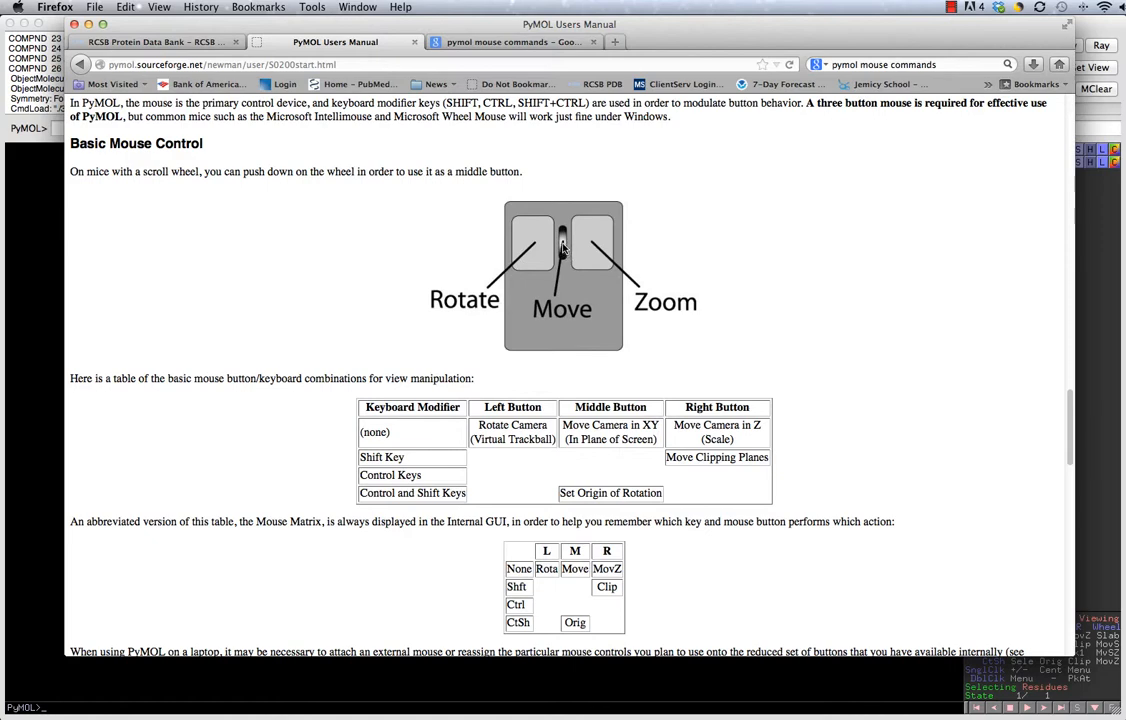
click(951, 7)
click(995, 24)
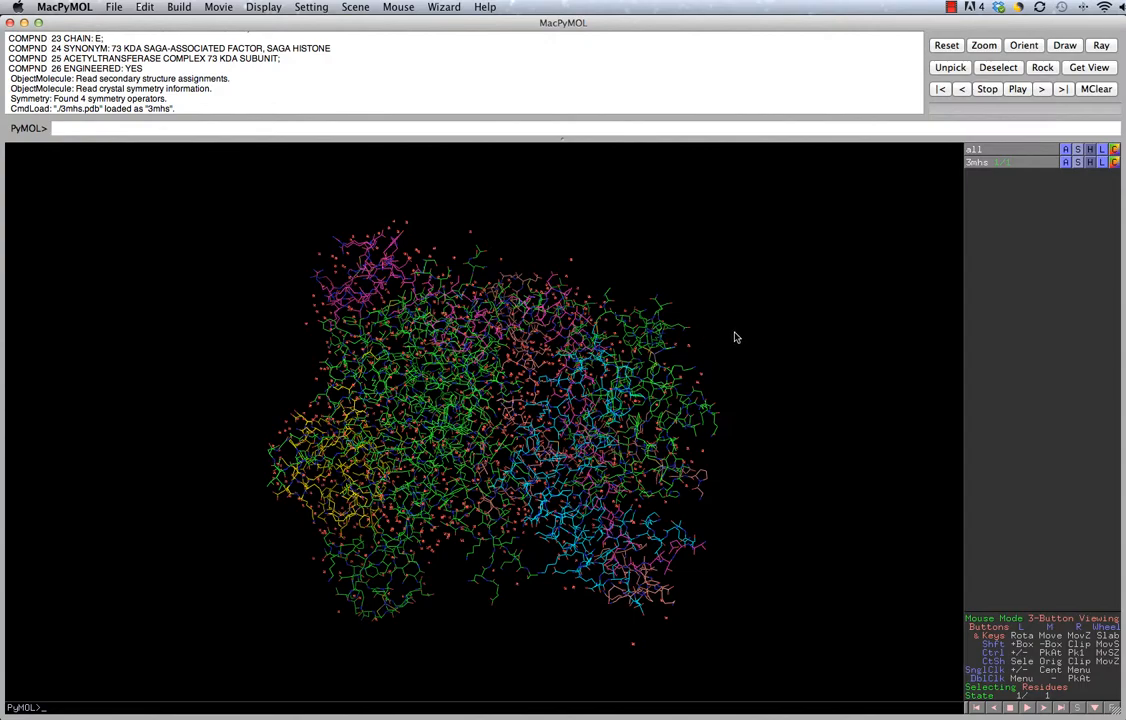
Step: Examine the 3mhs structure from different sides and distances by rotating the model and zooming in and out
drag(732, 333, 507, 357)
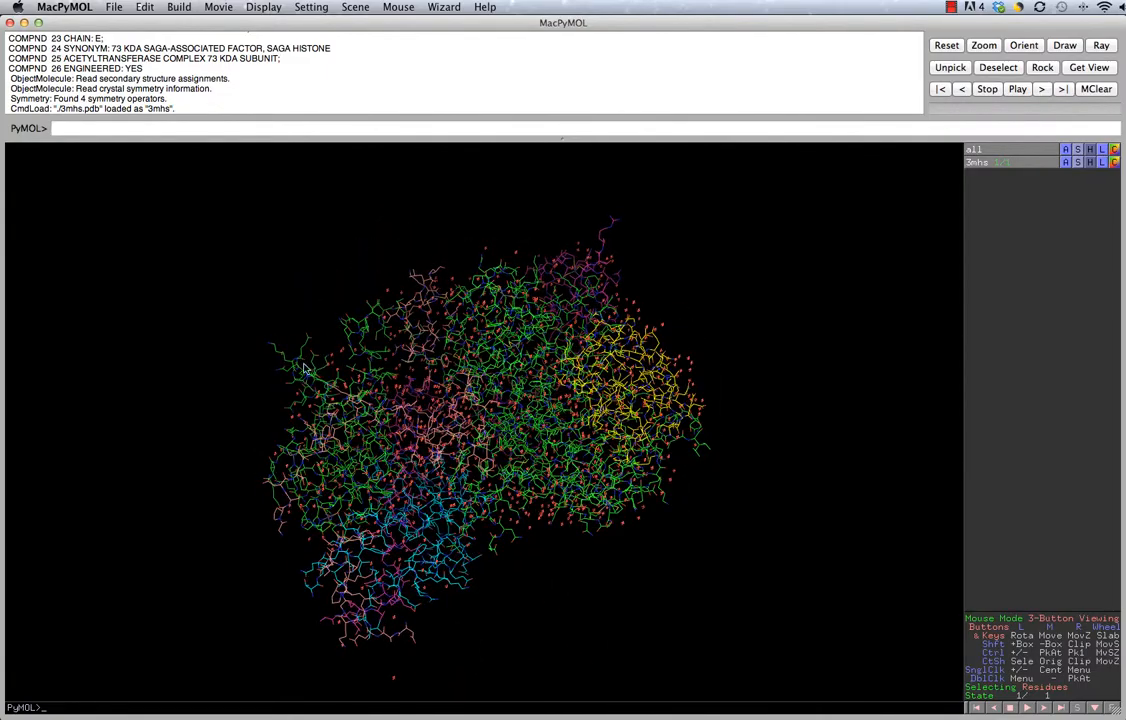
drag(621, 287, 613, 320)
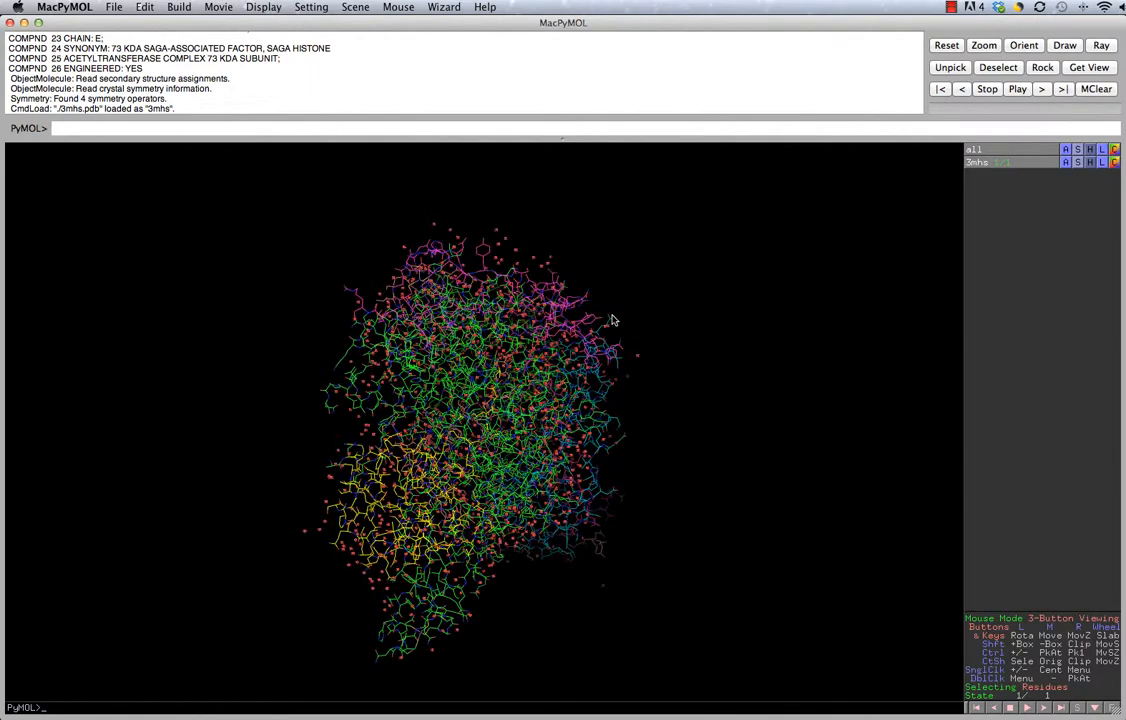
drag(424, 340, 659, 291)
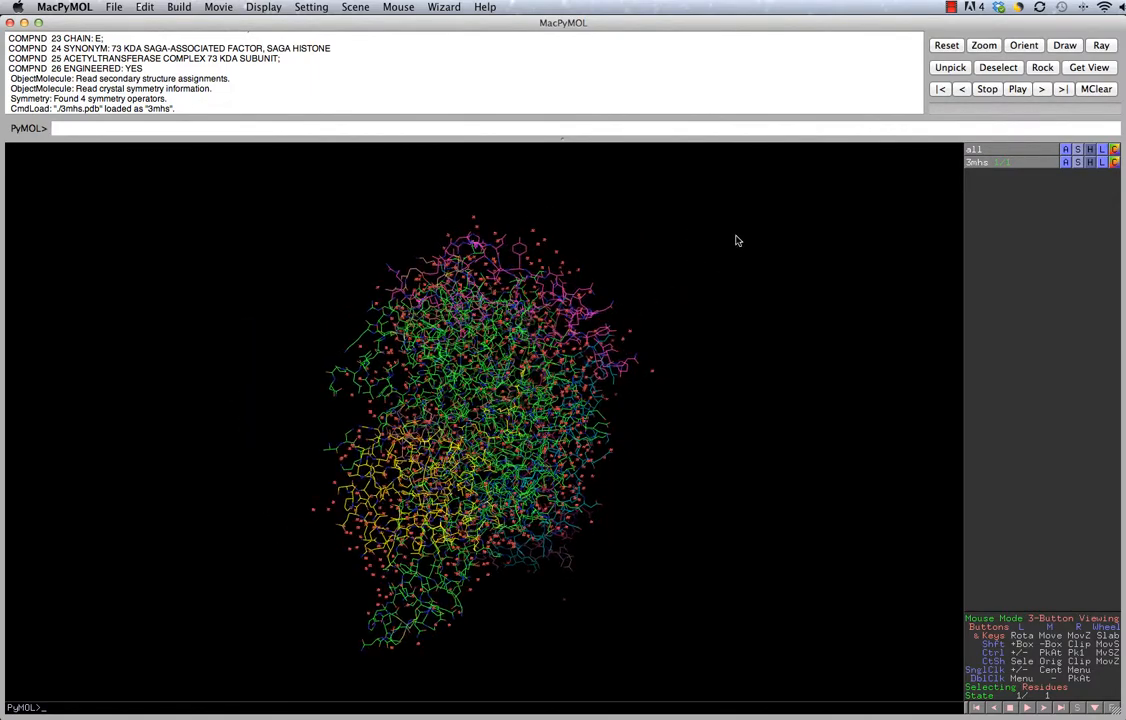
drag(305, 375, 548, 441)
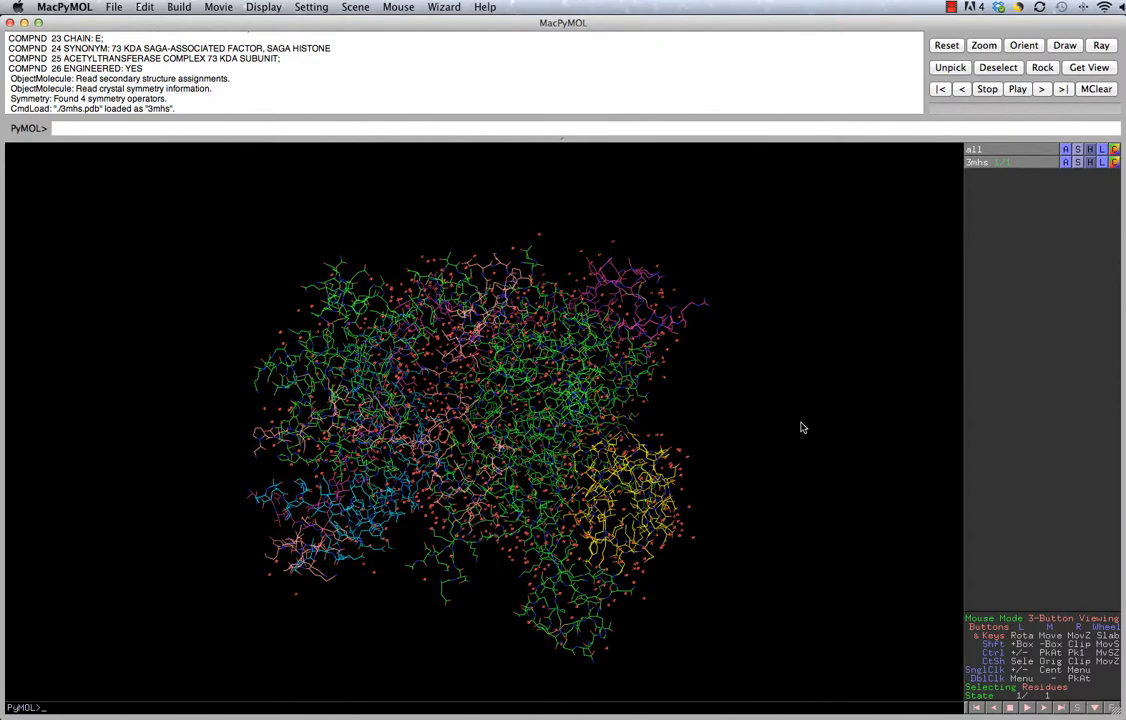
right_drag(795, 428, 794, 456)
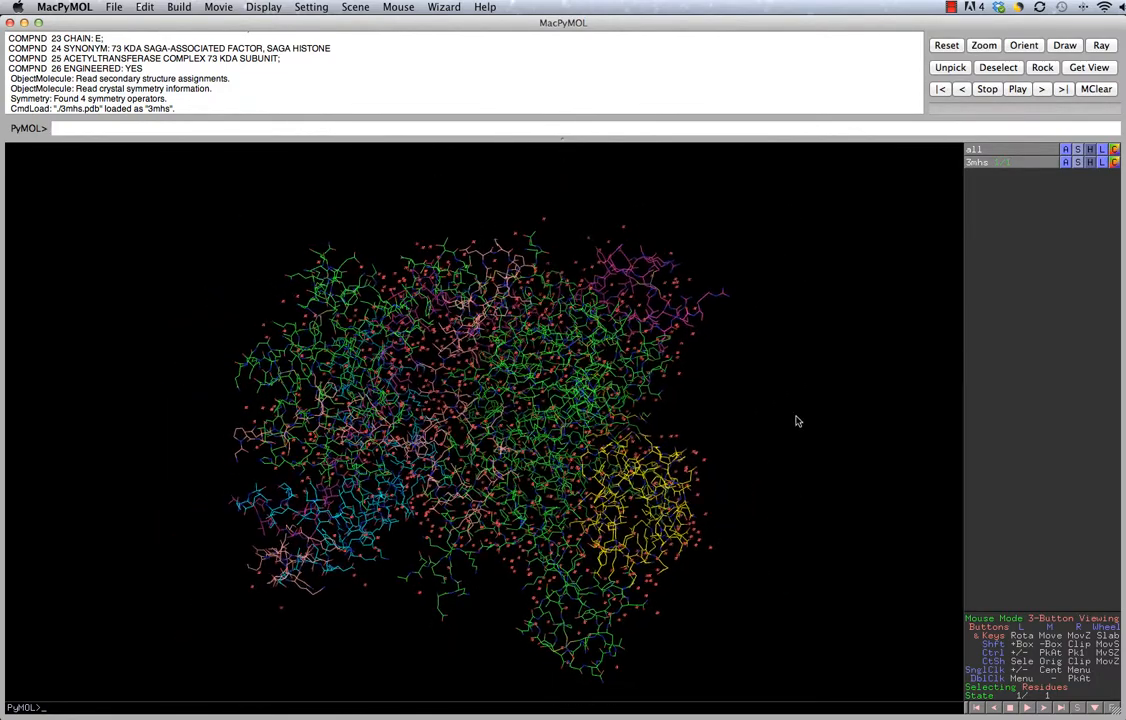
drag(762, 402, 548, 422)
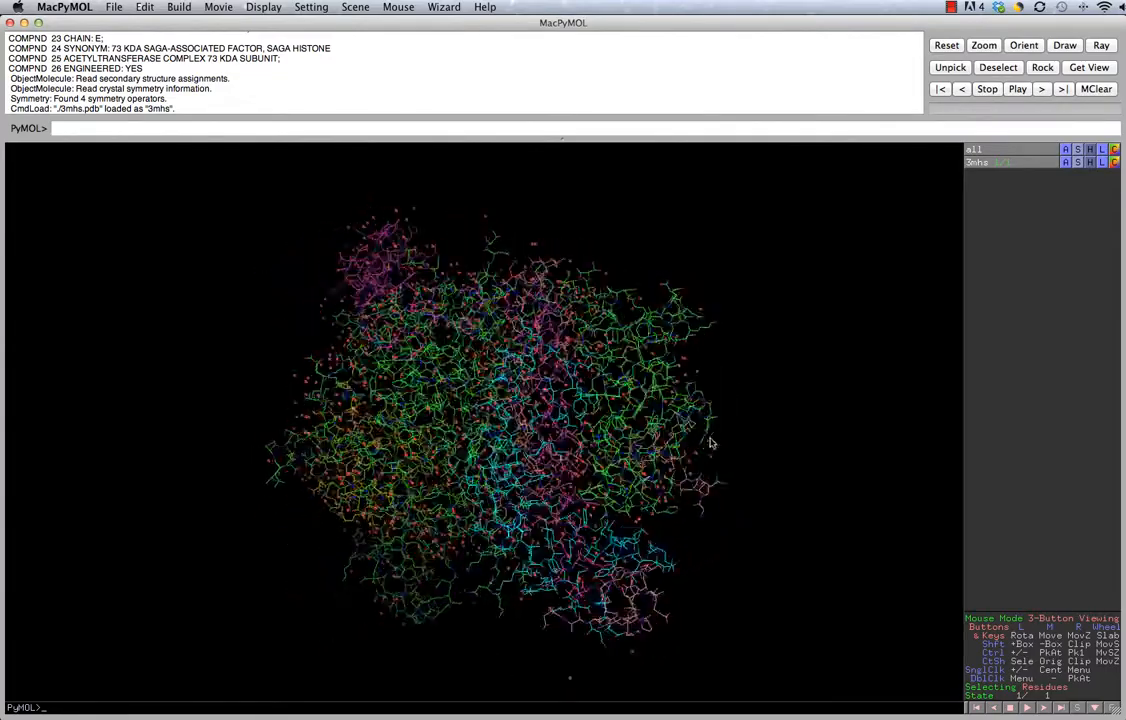
drag(620, 452, 646, 447)
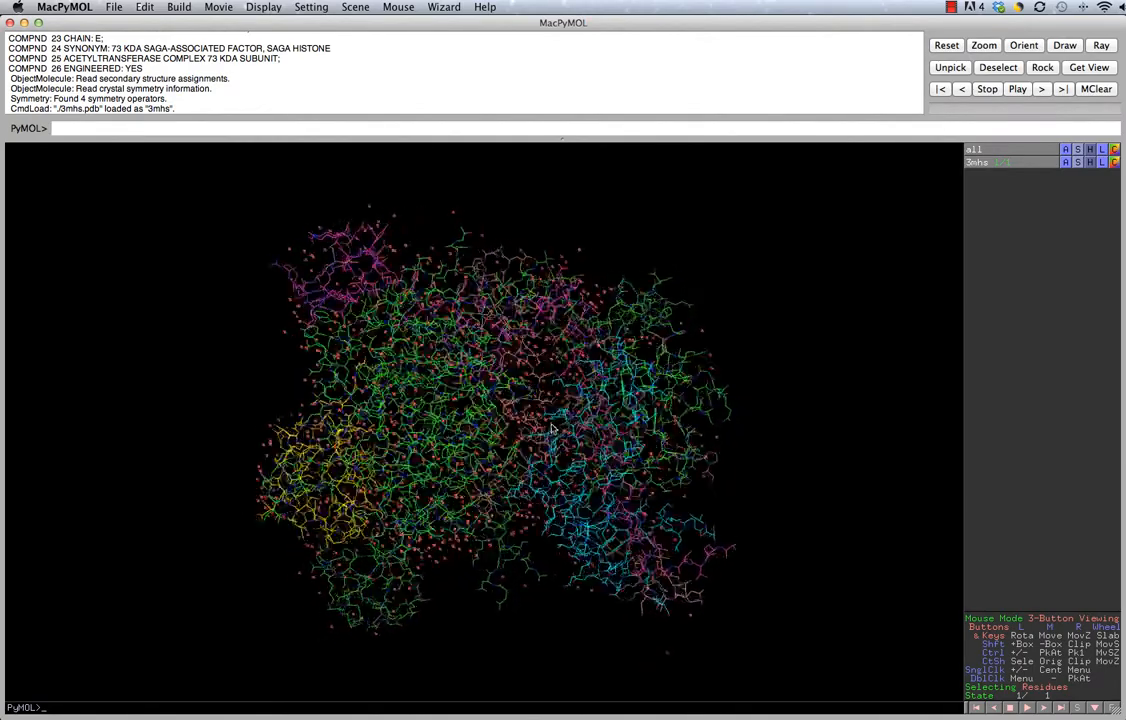
drag(551, 428, 447, 414)
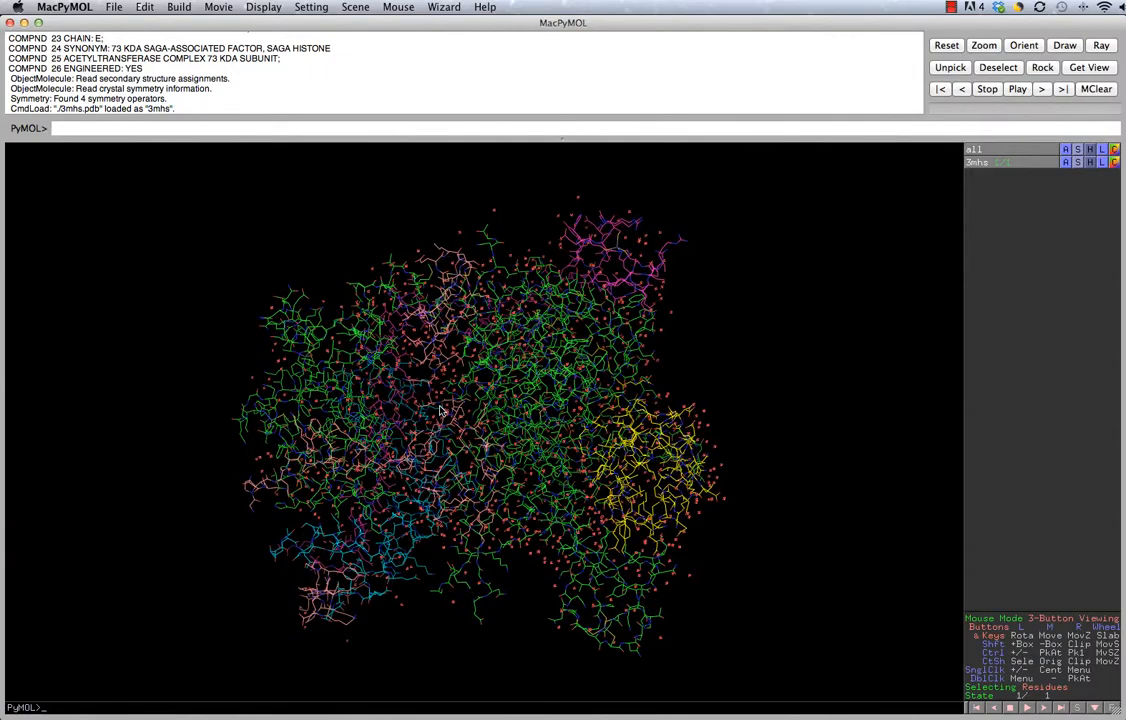
right_drag(475, 342, 708, 458)
right_drag(626, 415, 285, 305)
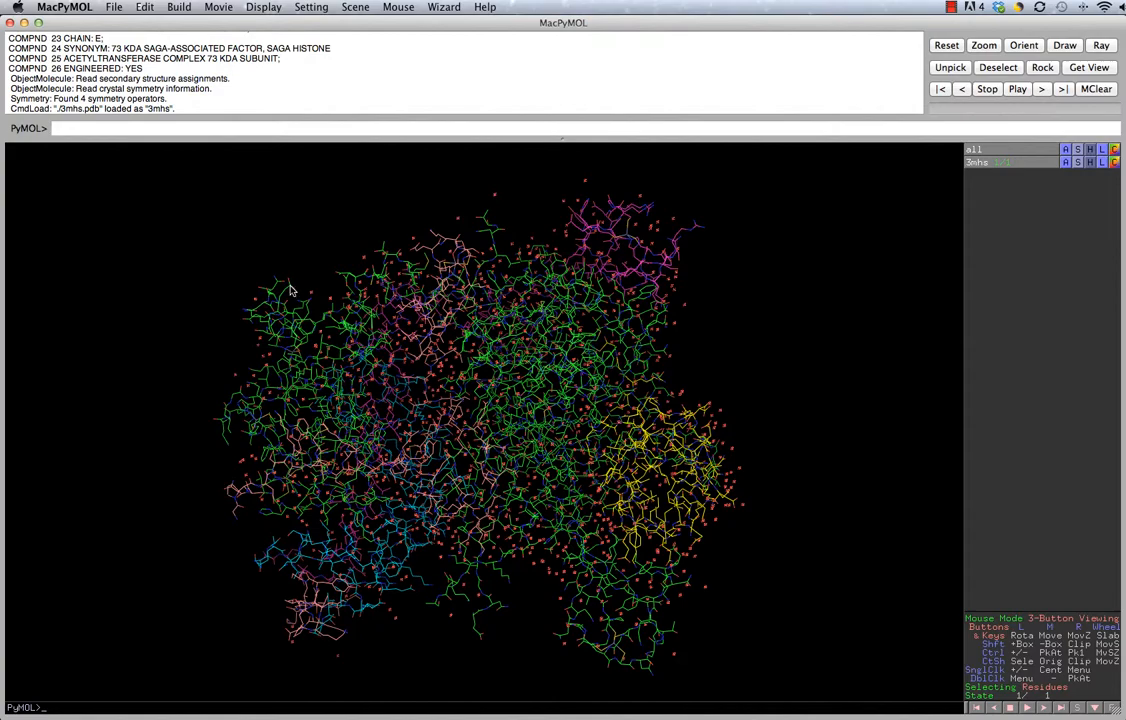
Step: Center the view on atom OE2 of GLU 14 in chain A and examine the structure around it by zooming and rotating
right_drag(291, 290, 350, 408)
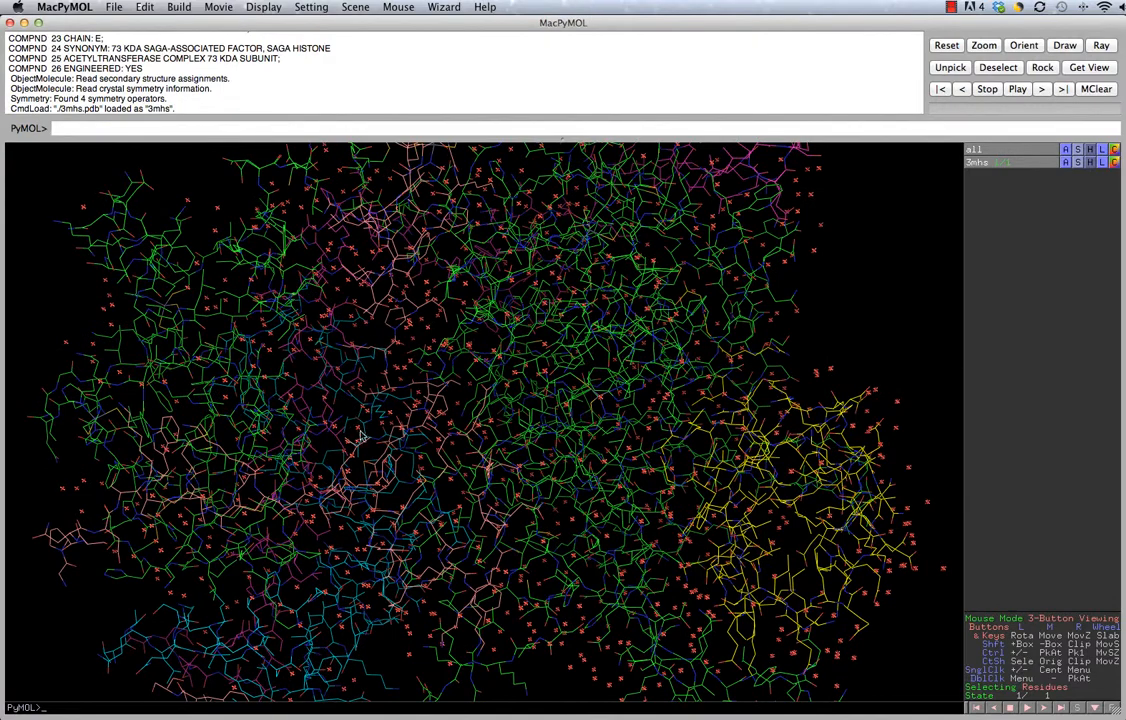
middle_click(150, 193)
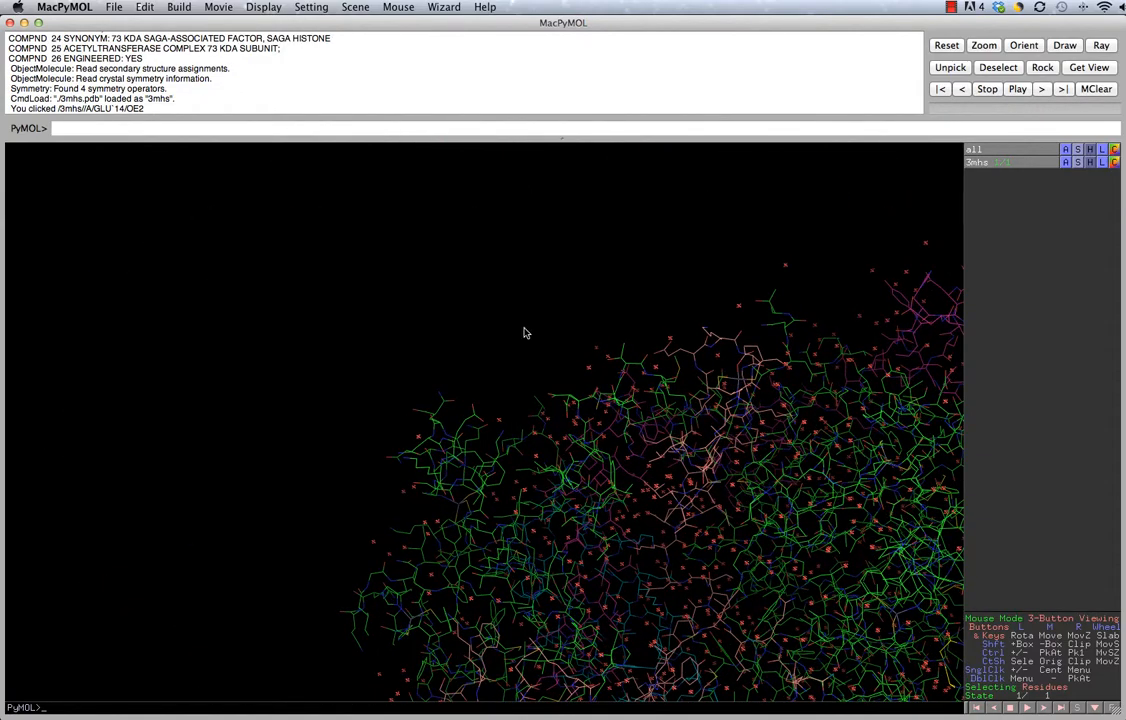
right_drag(619, 332, 500, 372)
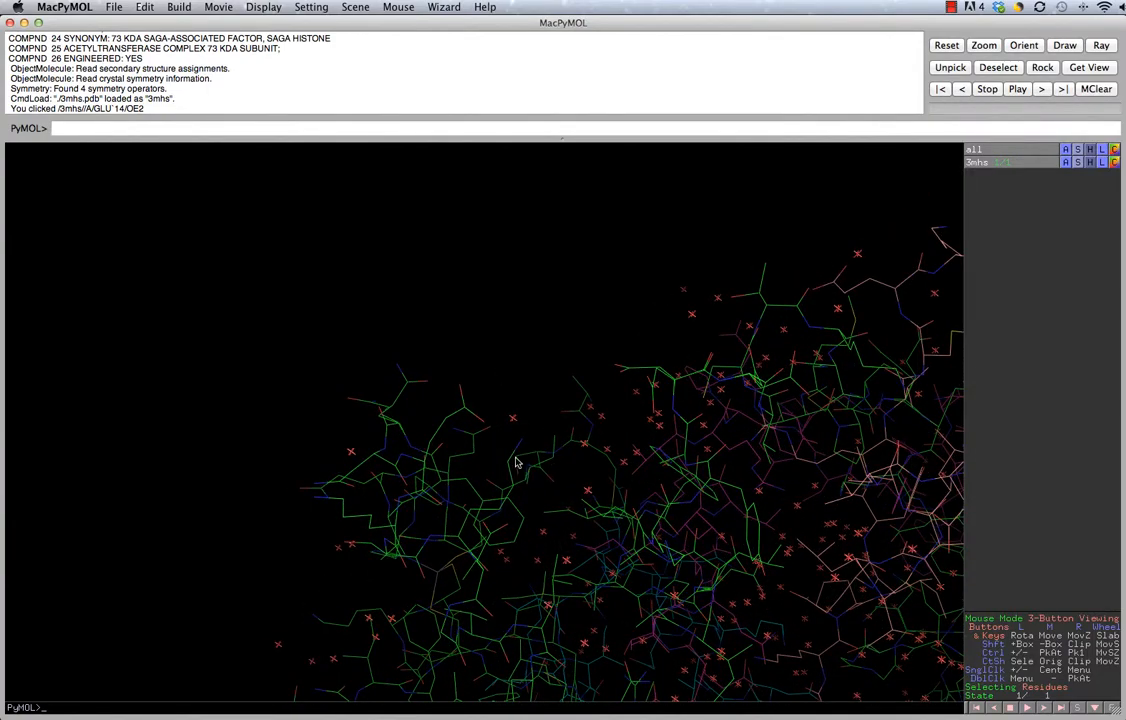
drag(454, 426, 485, 443)
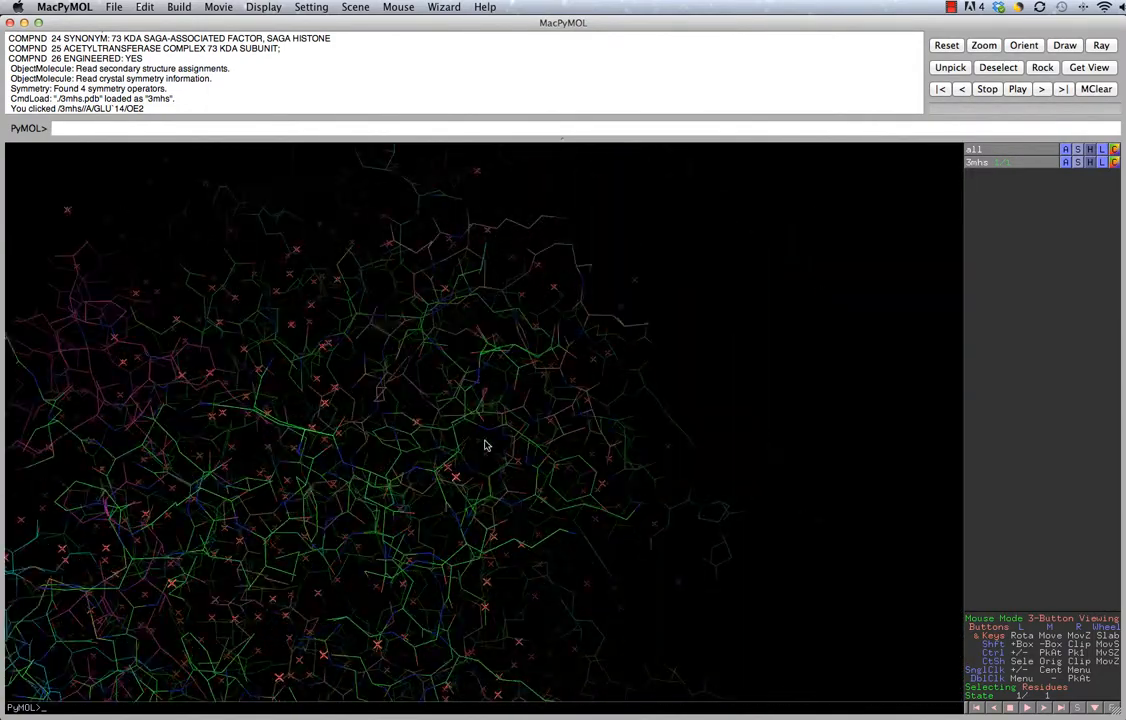
drag(595, 452, 446, 434)
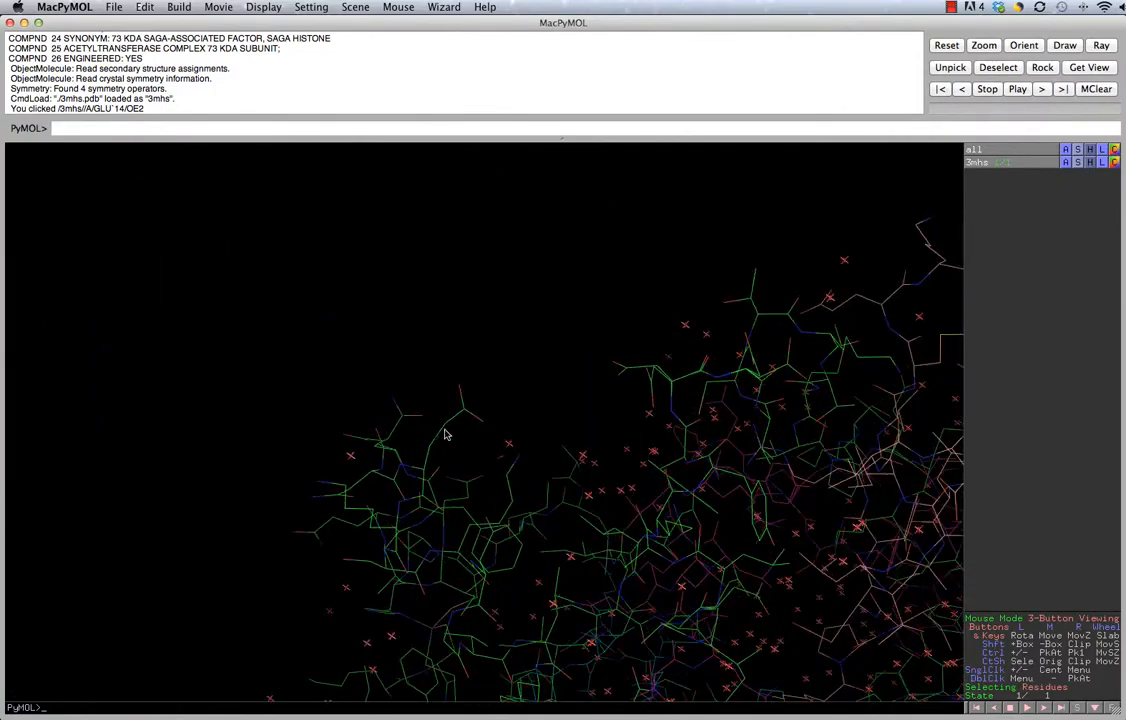
right_drag(482, 426, 592, 640)
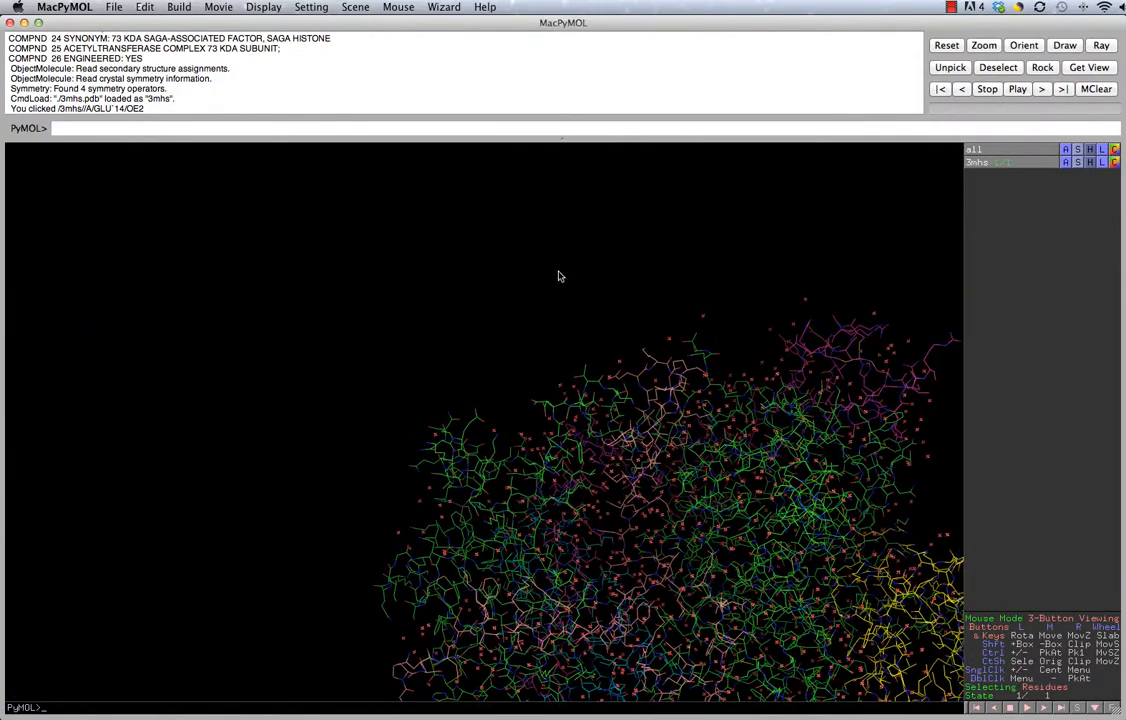
right_drag(560, 274, 632, 555)
drag(600, 307, 483, 450)
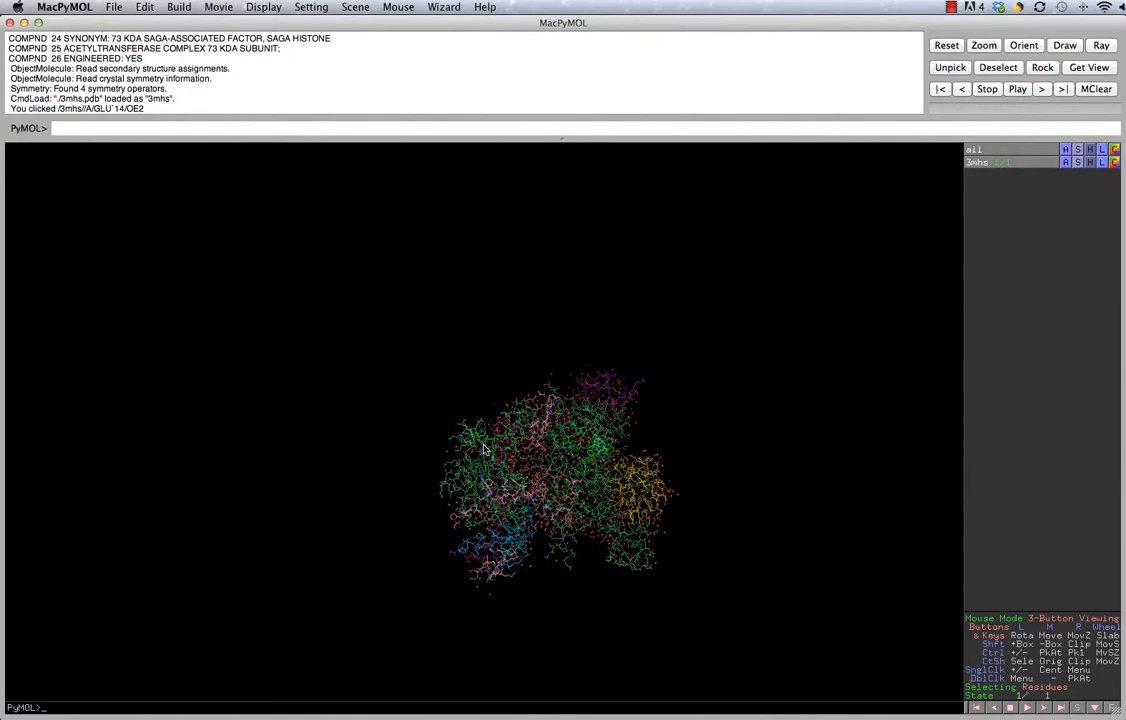
Step: Recenter the view on the whole 3mhs object using its center action
middle_click(603, 452)
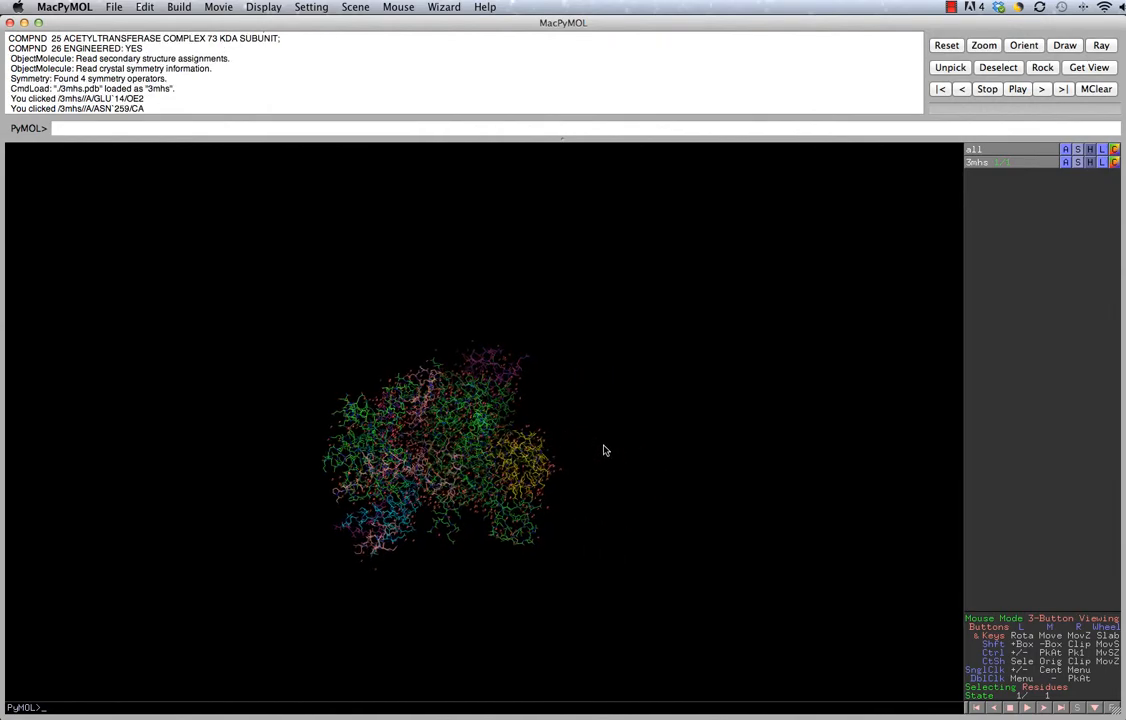
right_drag(604, 450, 633, 498)
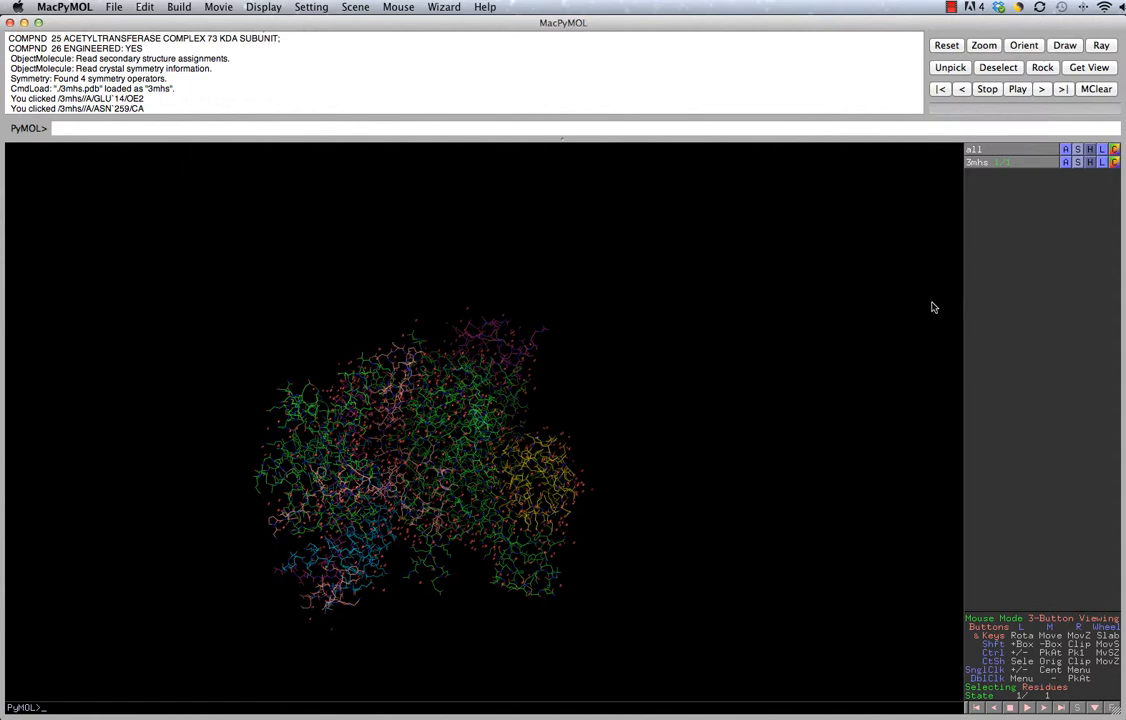
click(1066, 162)
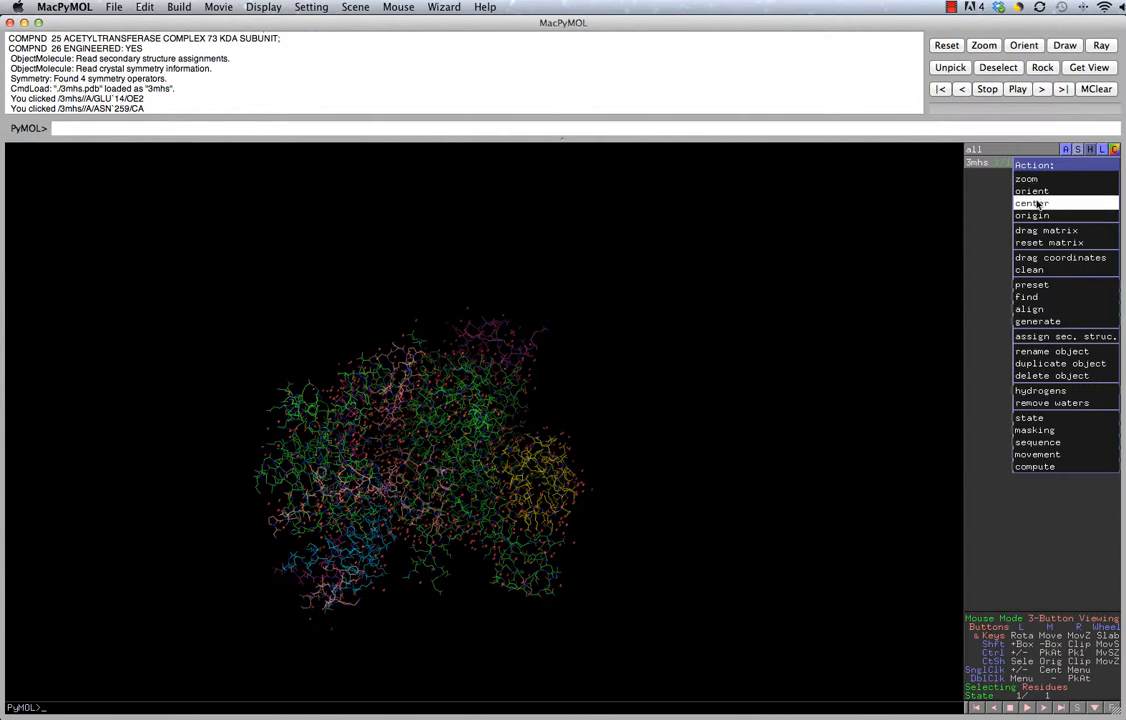
click(1037, 204)
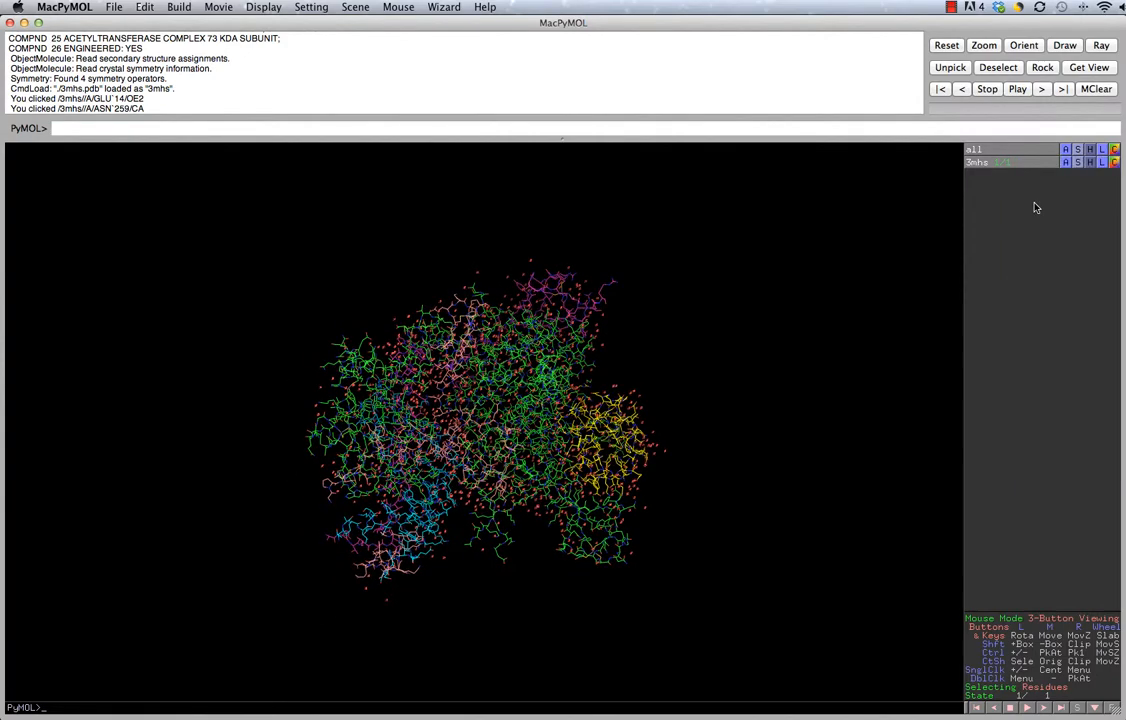
Step: Show the 3mhs object as a cartoon on top of its lines and rotate it to examine the helices and strands
right_drag(789, 360, 765, 450)
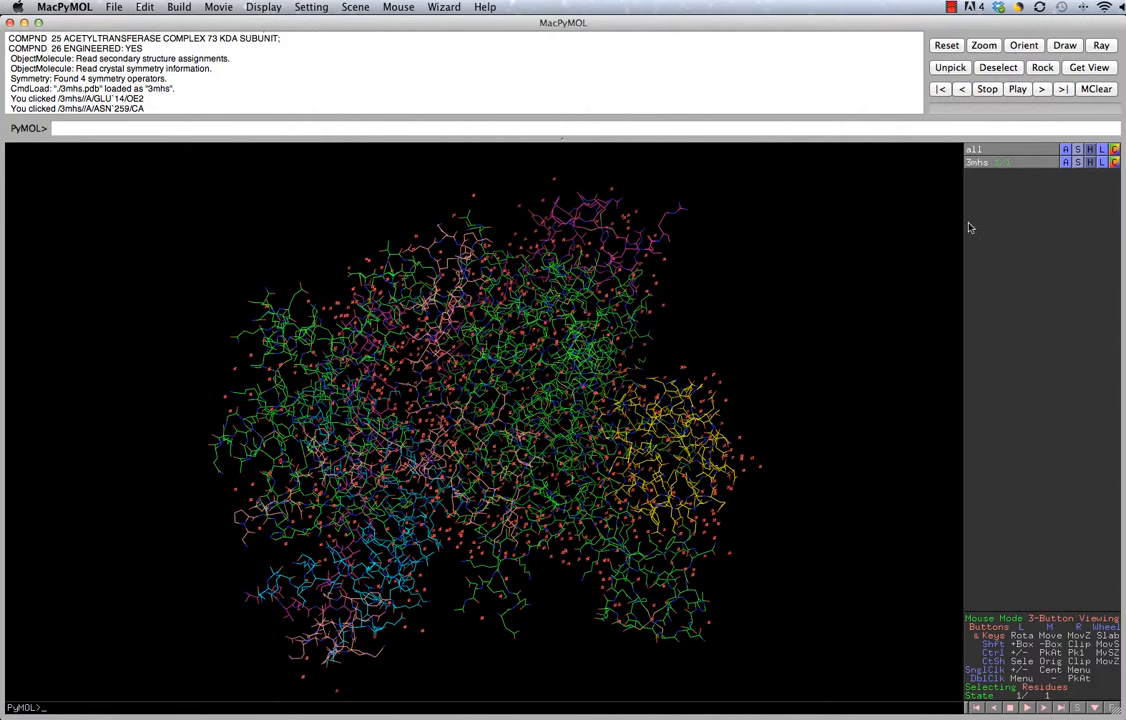
click(1078, 163)
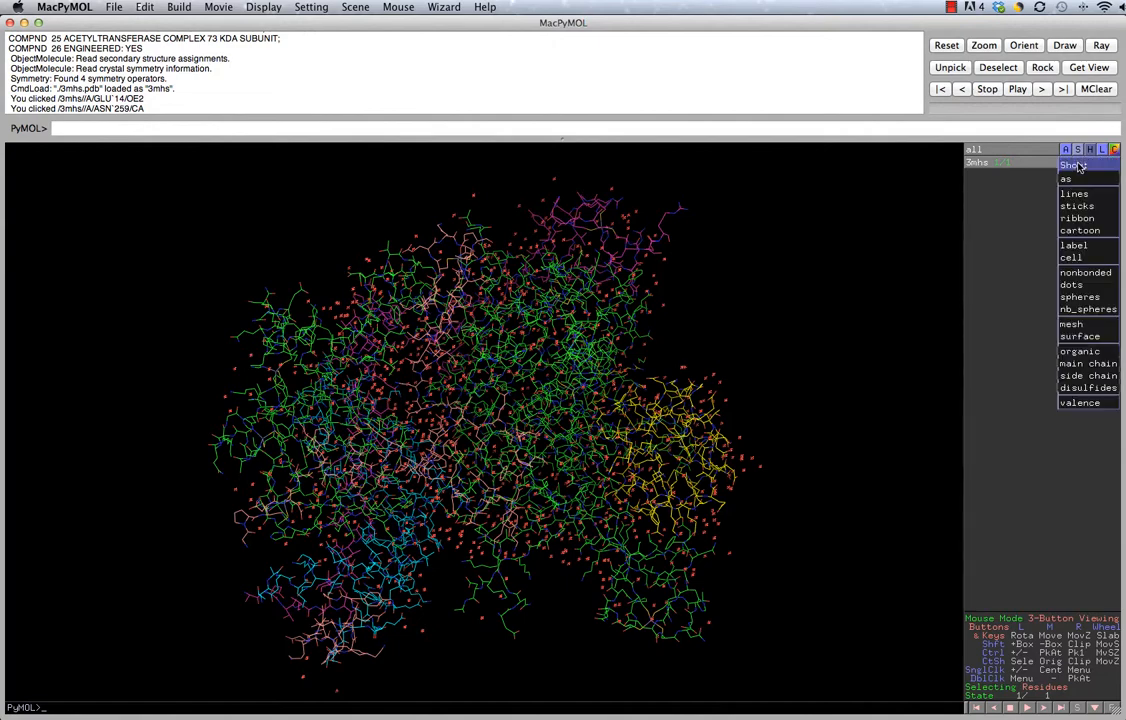
click(1080, 231)
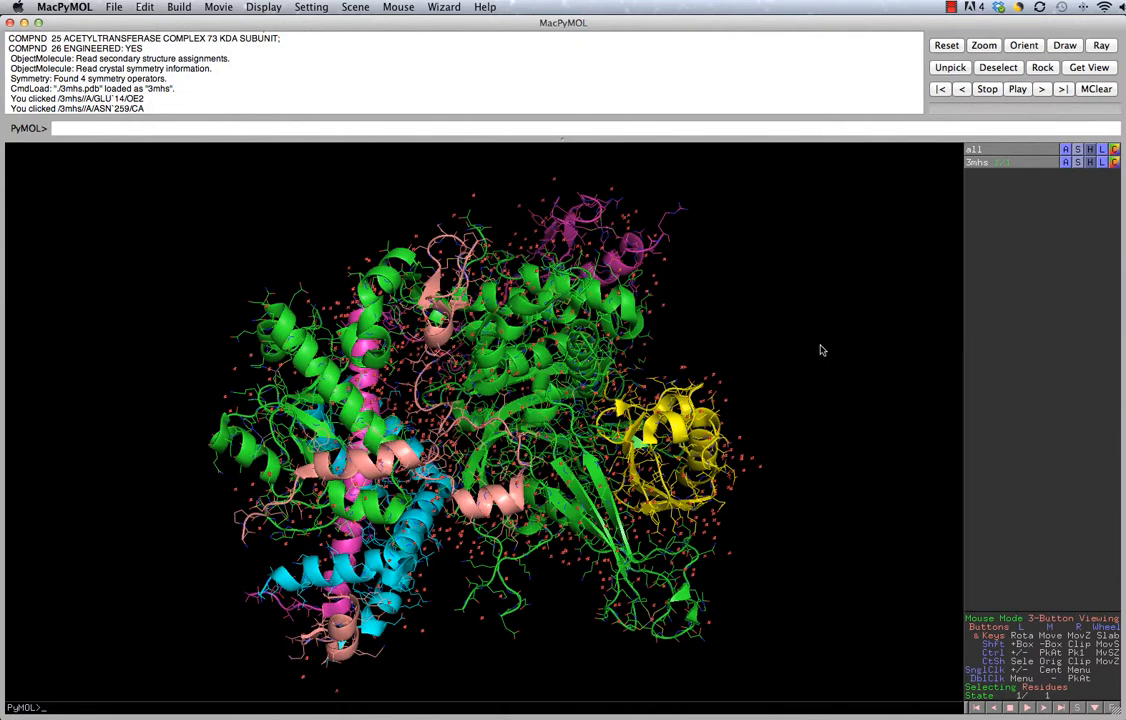
drag(379, 401, 558, 372)
drag(645, 422, 486, 443)
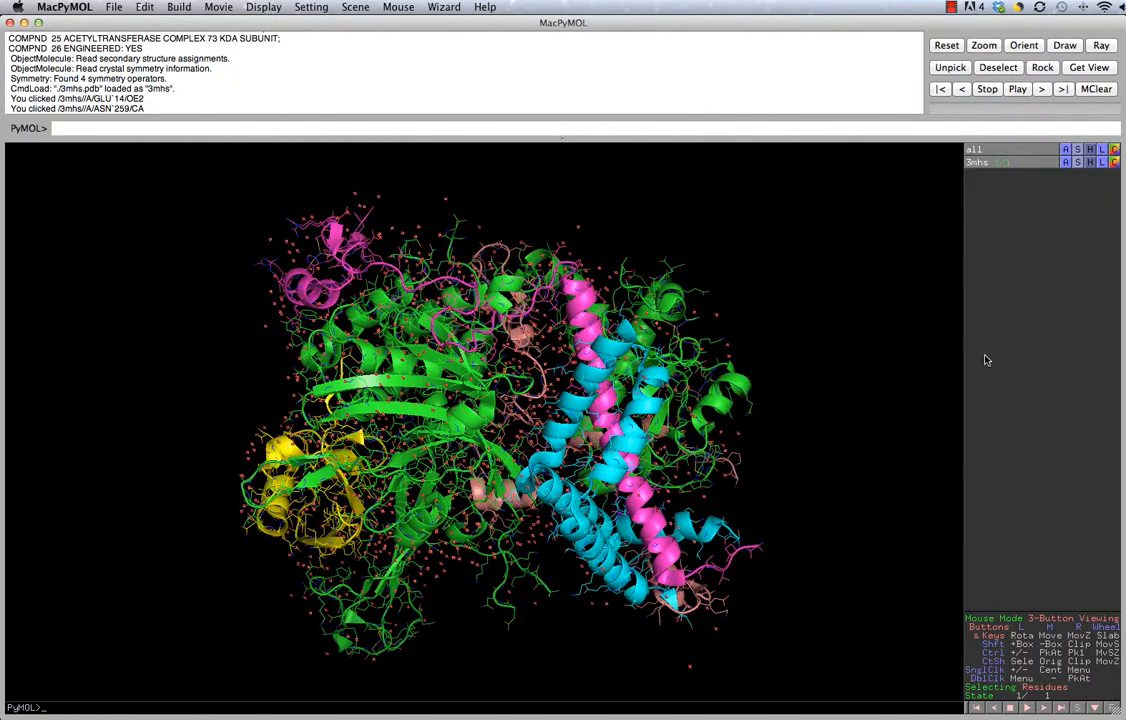
Step: Hide the lines of 3mhs and rotate the structure to examine the cartoon from both sides
click(1090, 162)
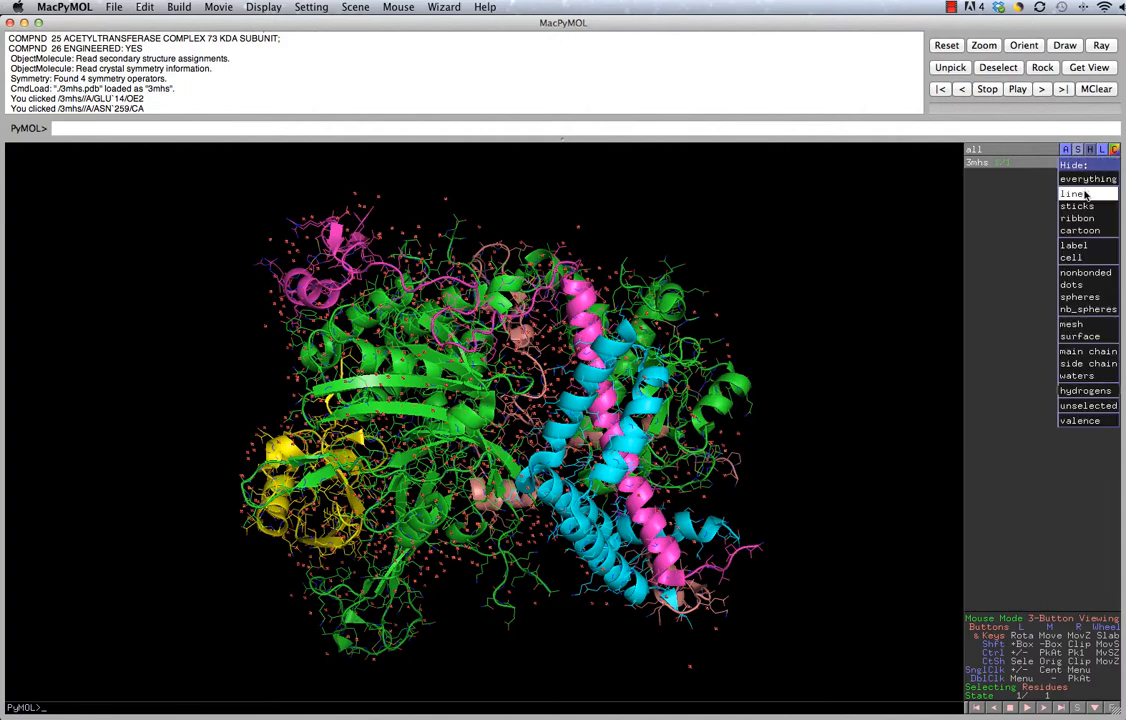
click(1075, 193)
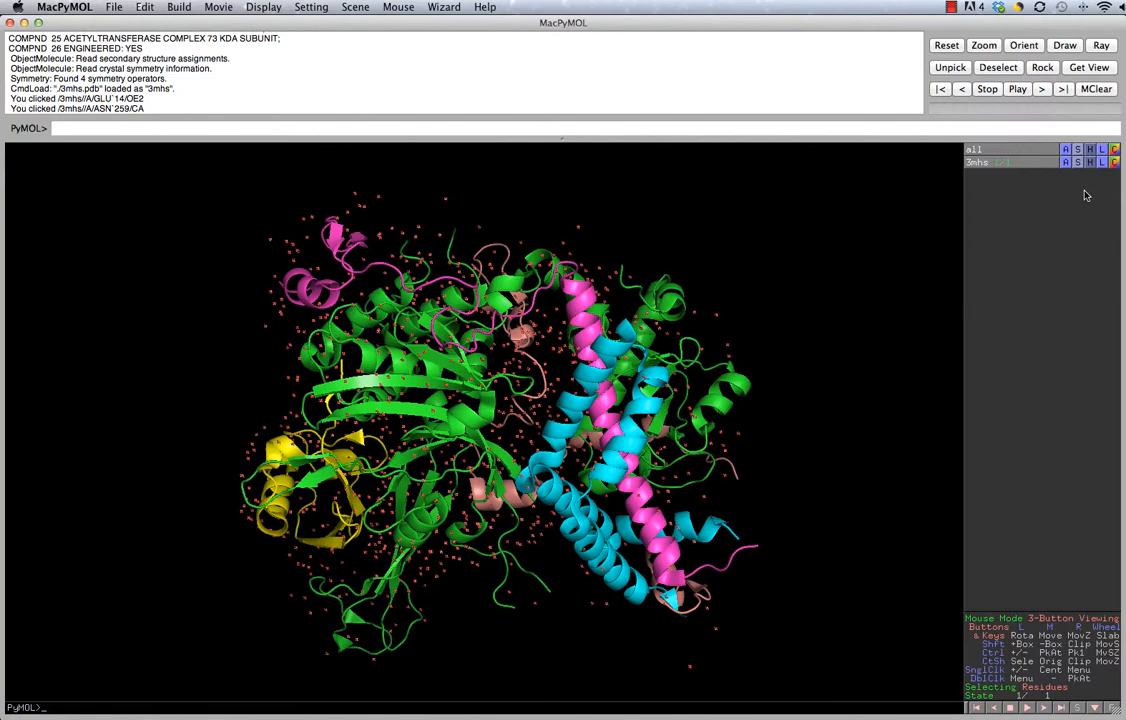
drag(420, 397, 534, 391)
drag(645, 376, 447, 416)
drag(505, 385, 566, 440)
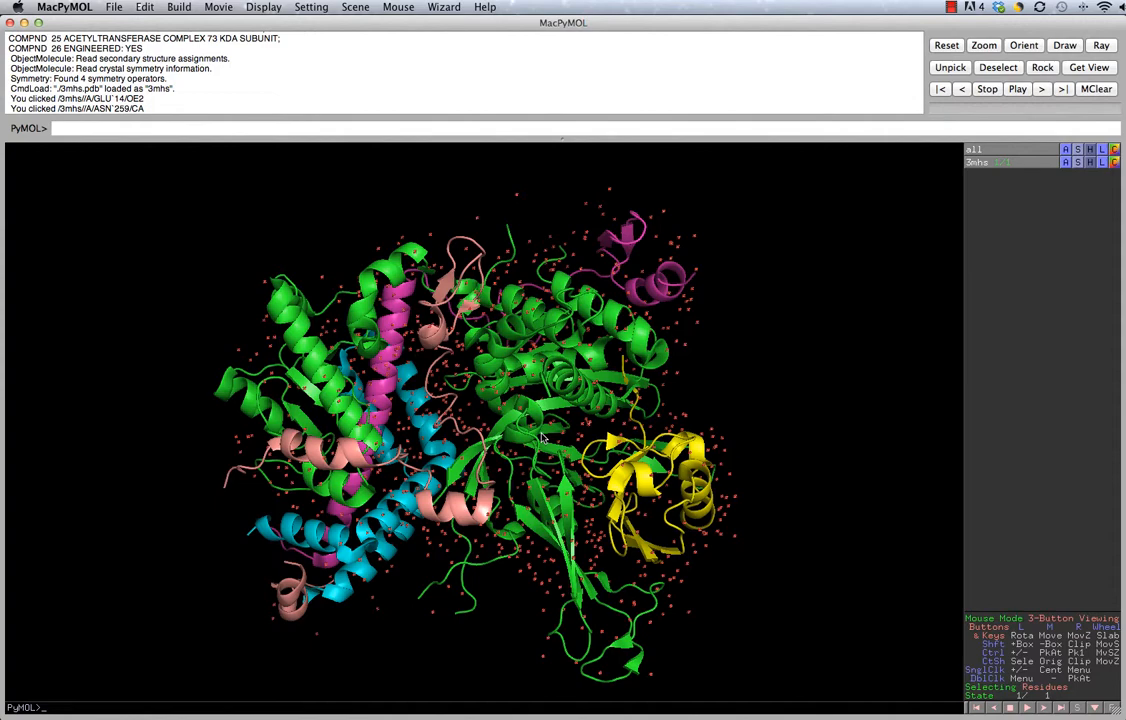
Step: Hide the waters of 3mhs and rotate the remaining cartoon slightly
click(1091, 163)
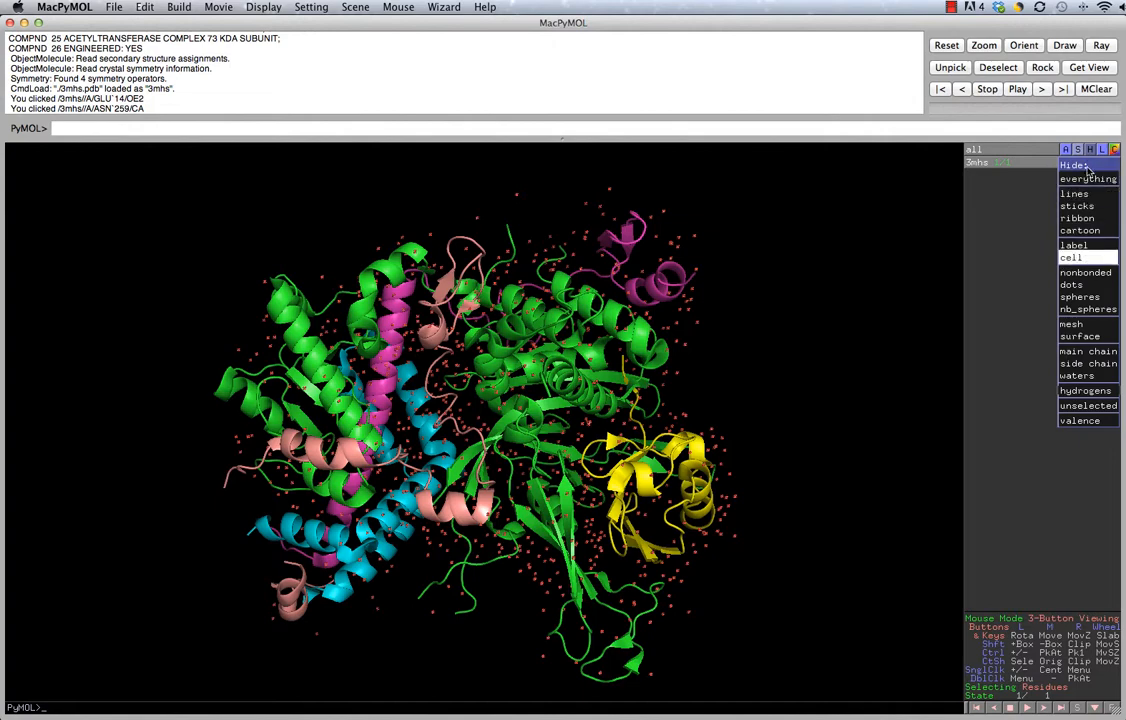
click(1082, 377)
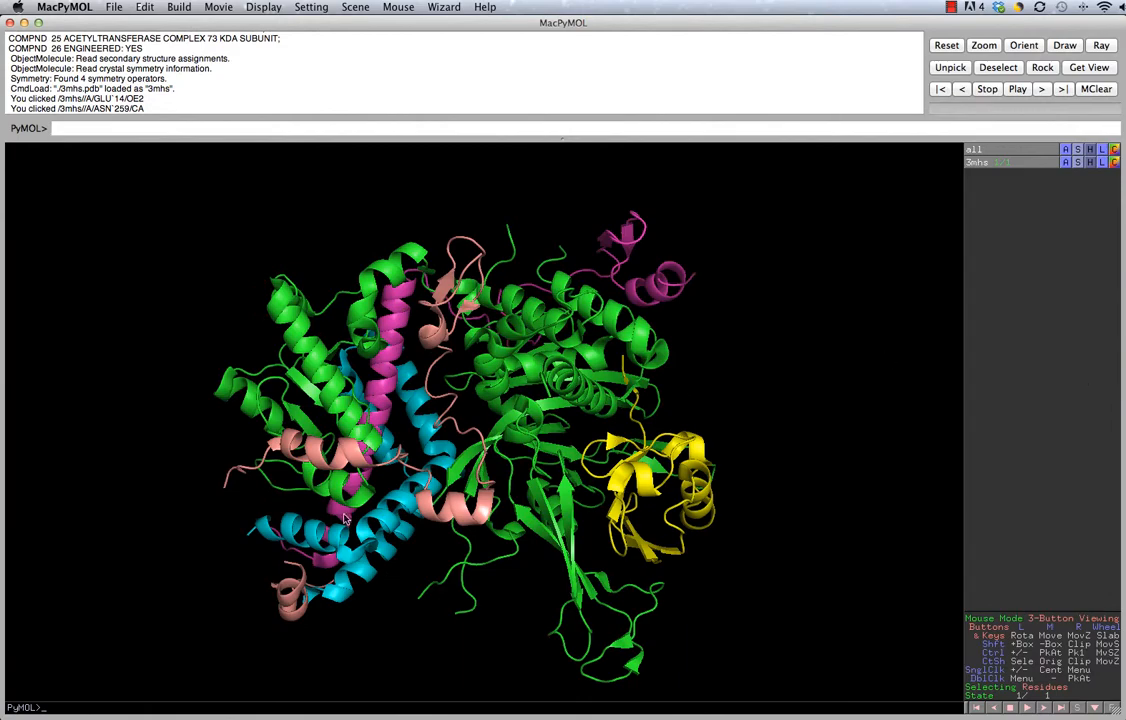
drag(306, 507, 587, 430)
click(1029, 6)
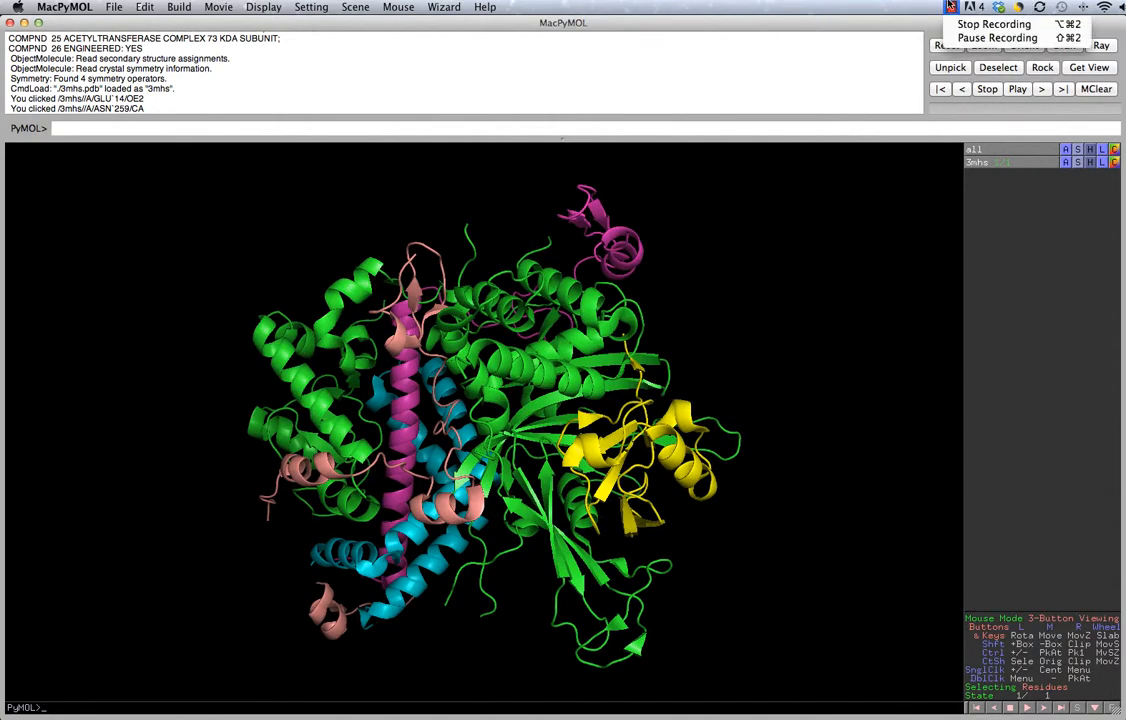
click(968, 39)
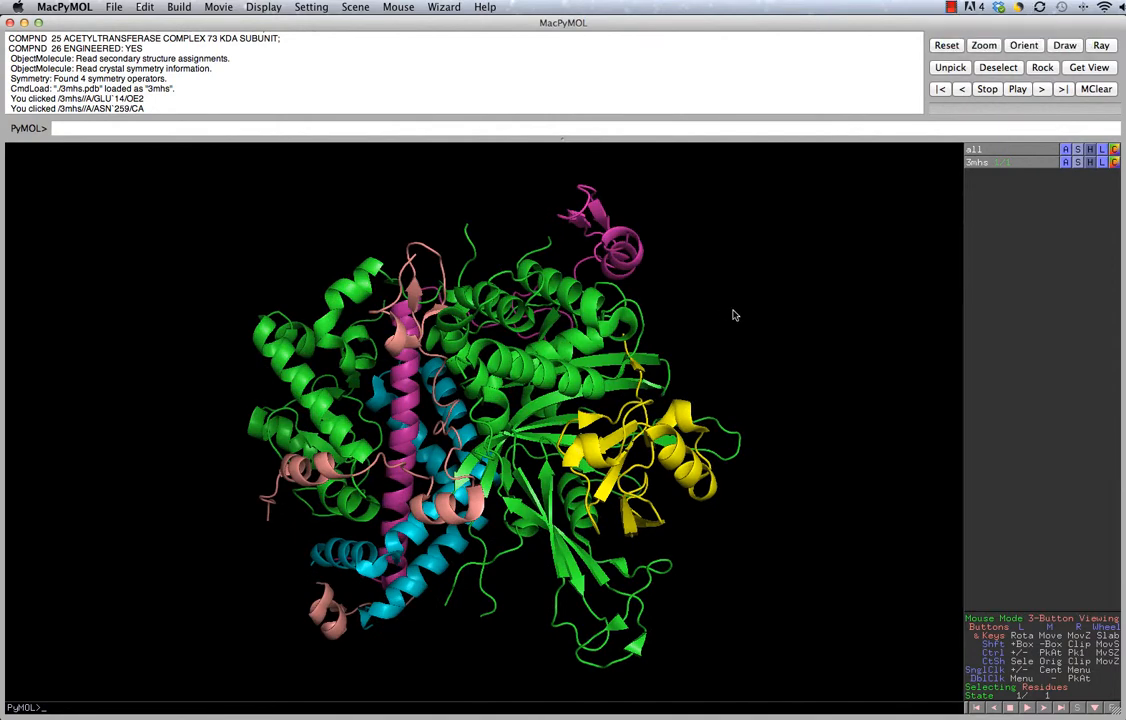
Step: Show the lines of 3mhs again along with the cartoon and rotate the structure to examine the side chains
mouse_move(643, 276)
mouse_down()
mouse_move(701, 402)
mouse_move(512, 434)
mouse_move(673, 408)
mouse_move(430, 465)
mouse_move(660, 461)
mouse_up()
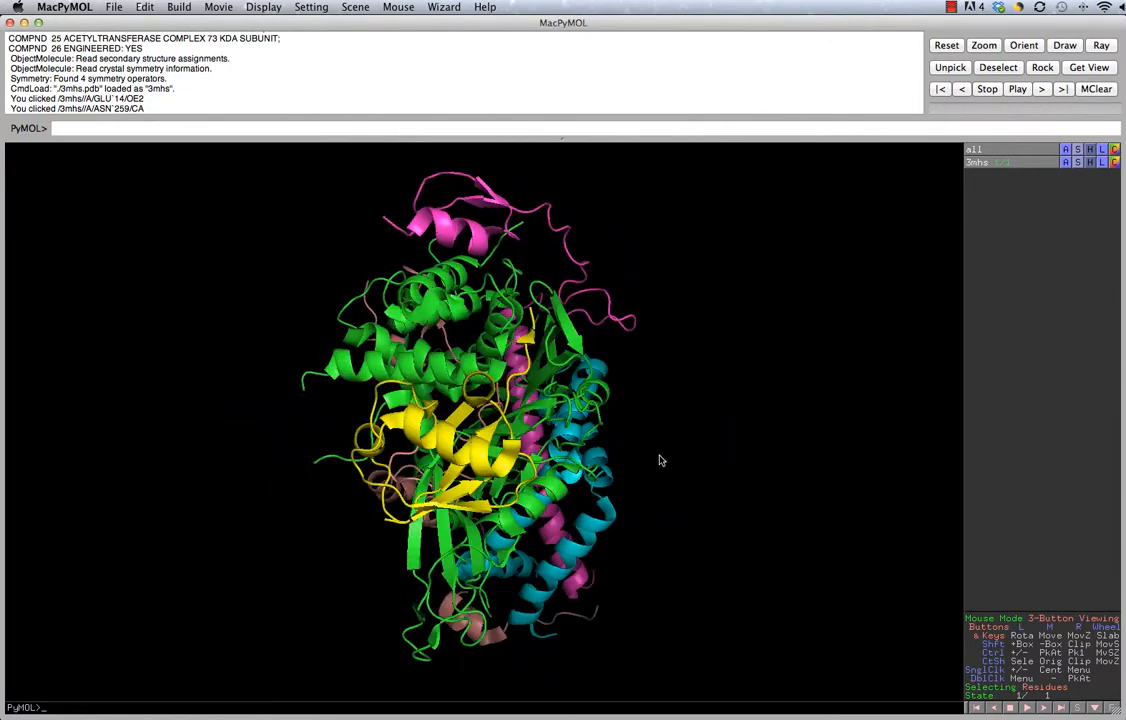
drag(549, 444, 618, 406)
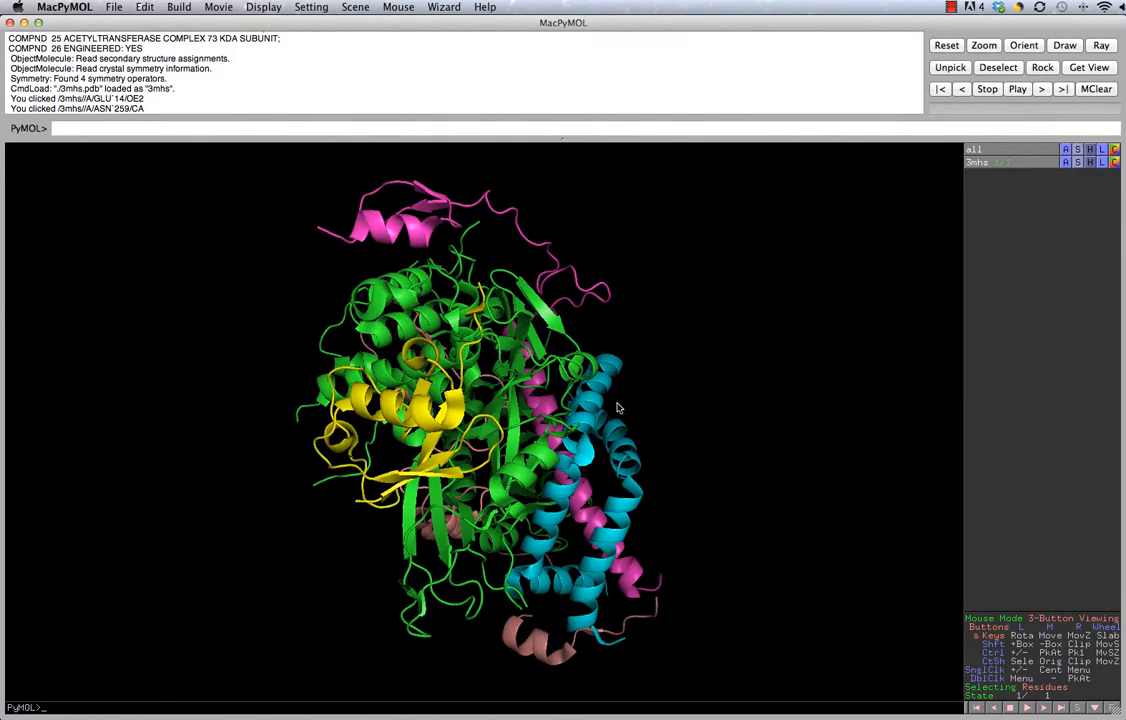
drag(475, 347, 500, 388)
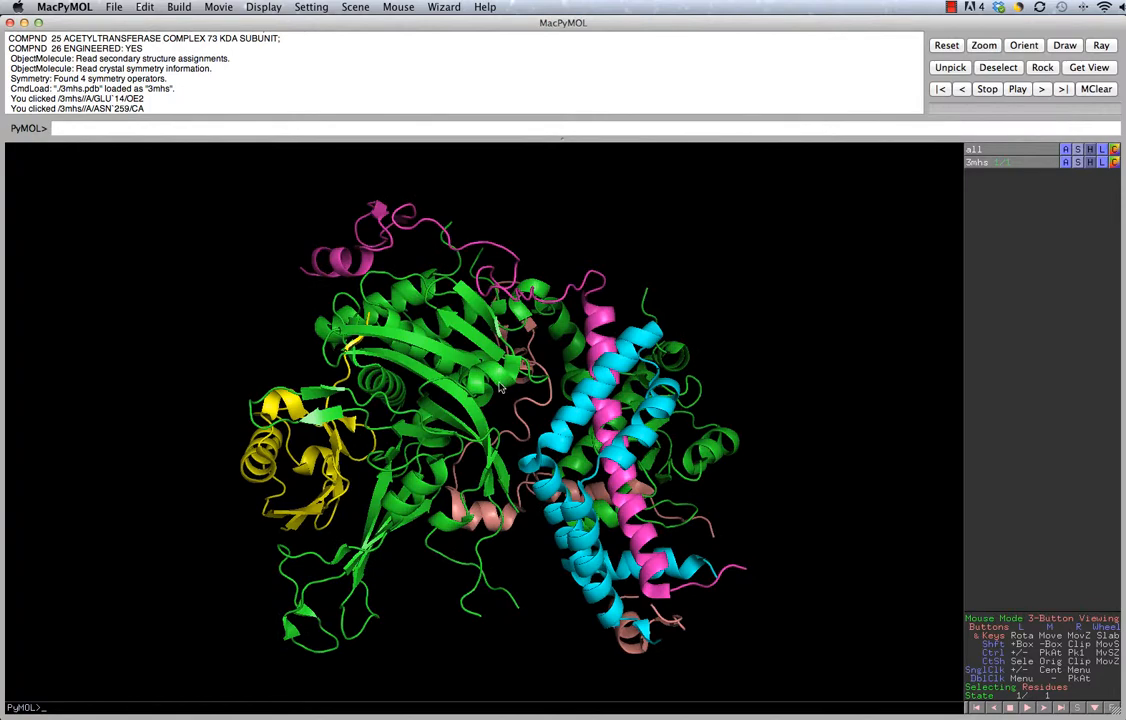
click(1077, 163)
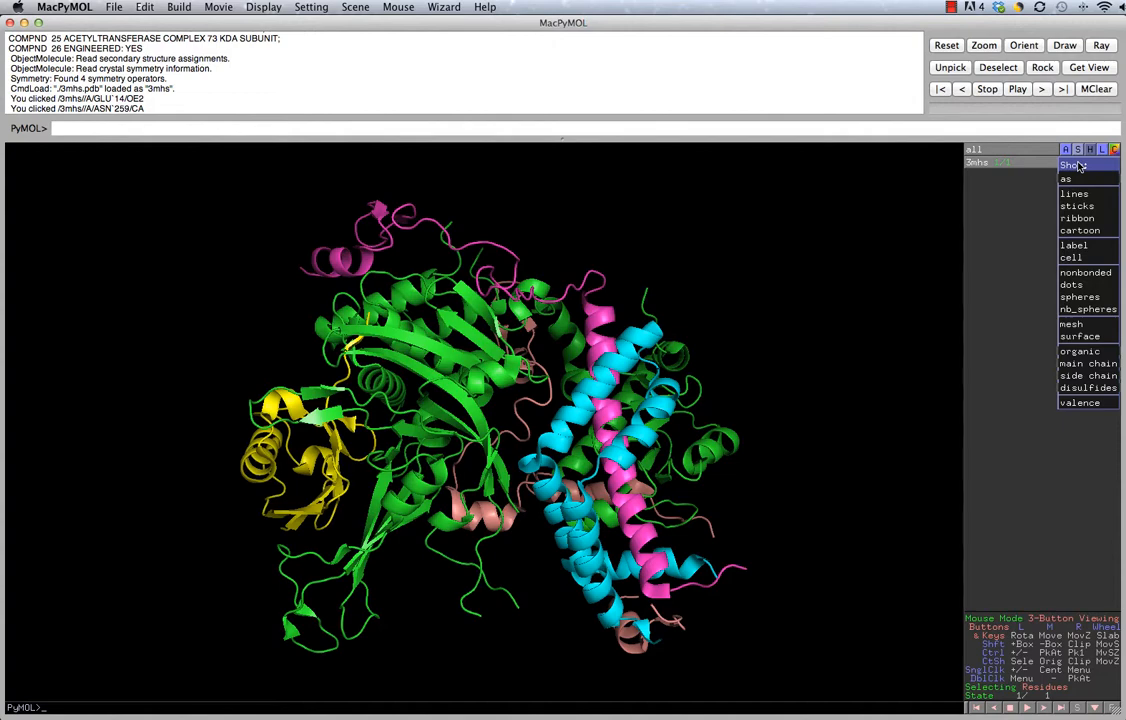
click(1073, 195)
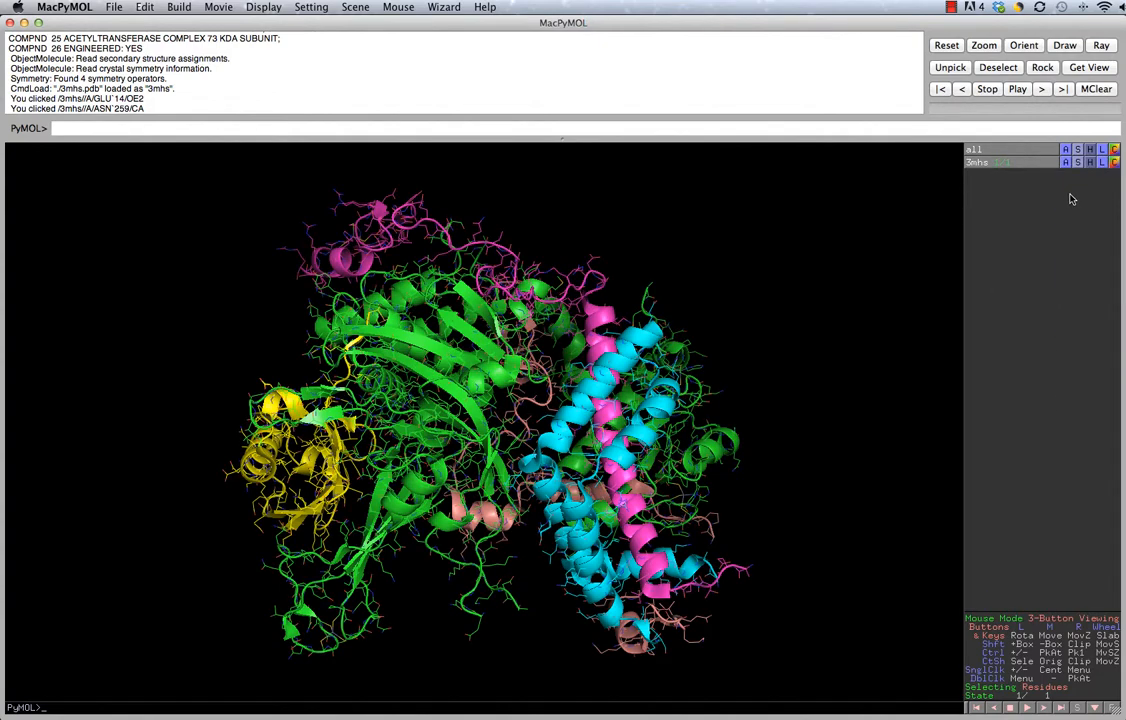
drag(530, 400, 512, 418)
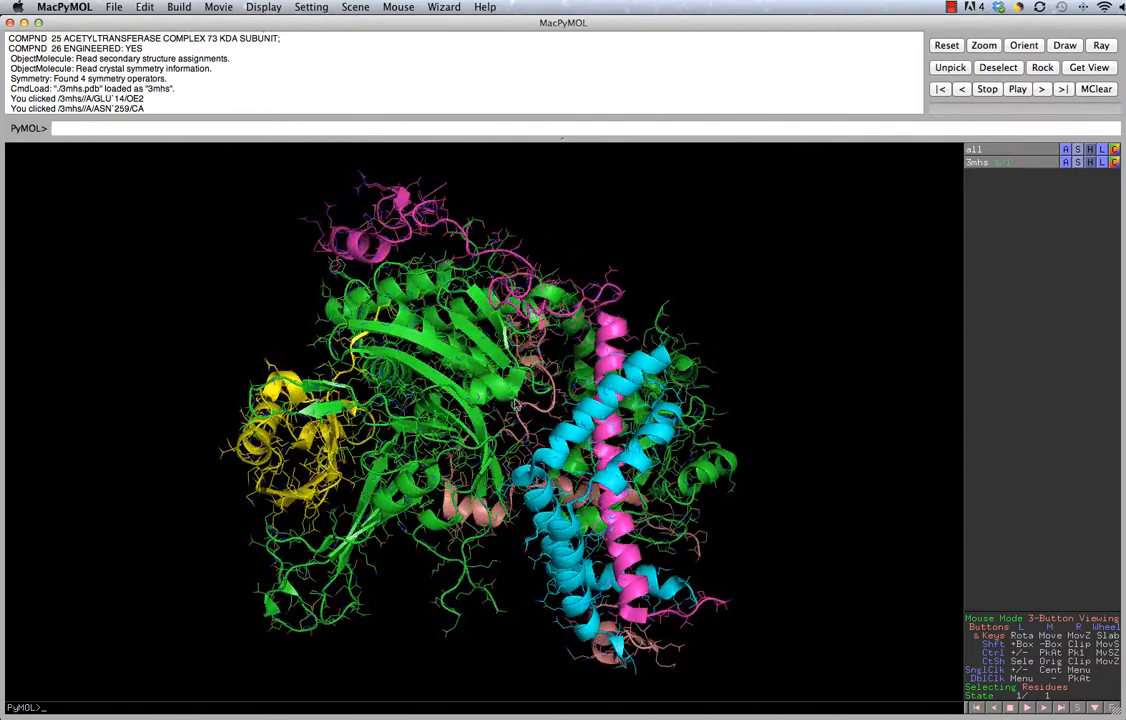
drag(525, 402, 562, 447)
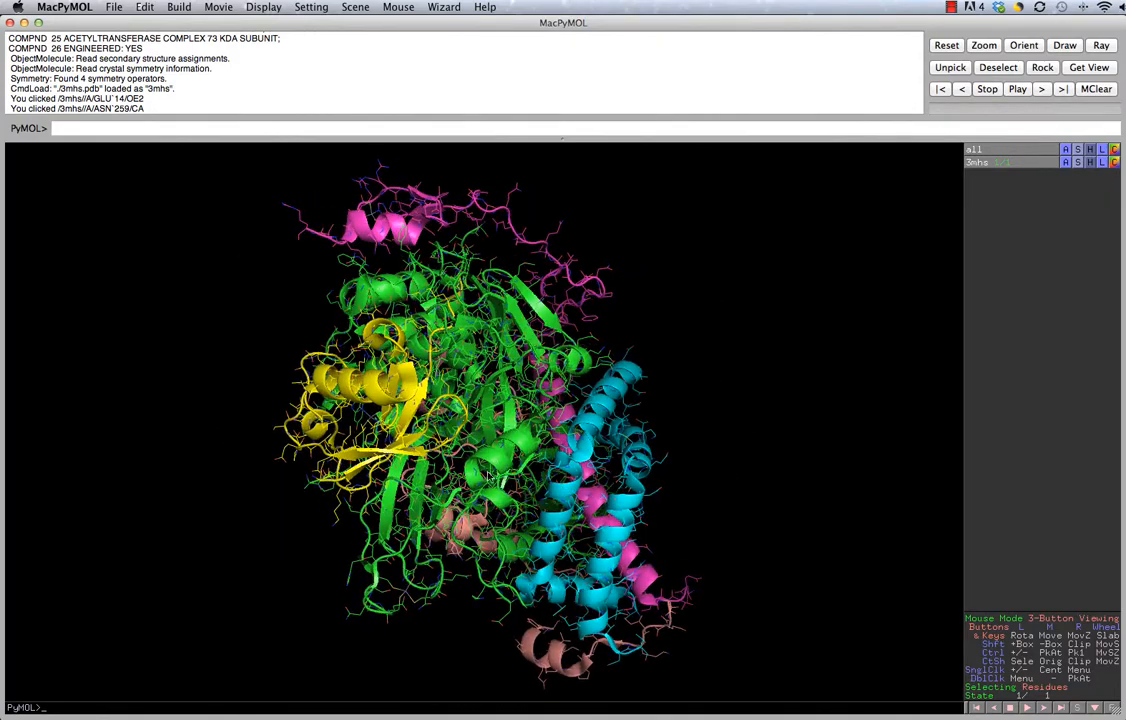
drag(490, 477, 427, 453)
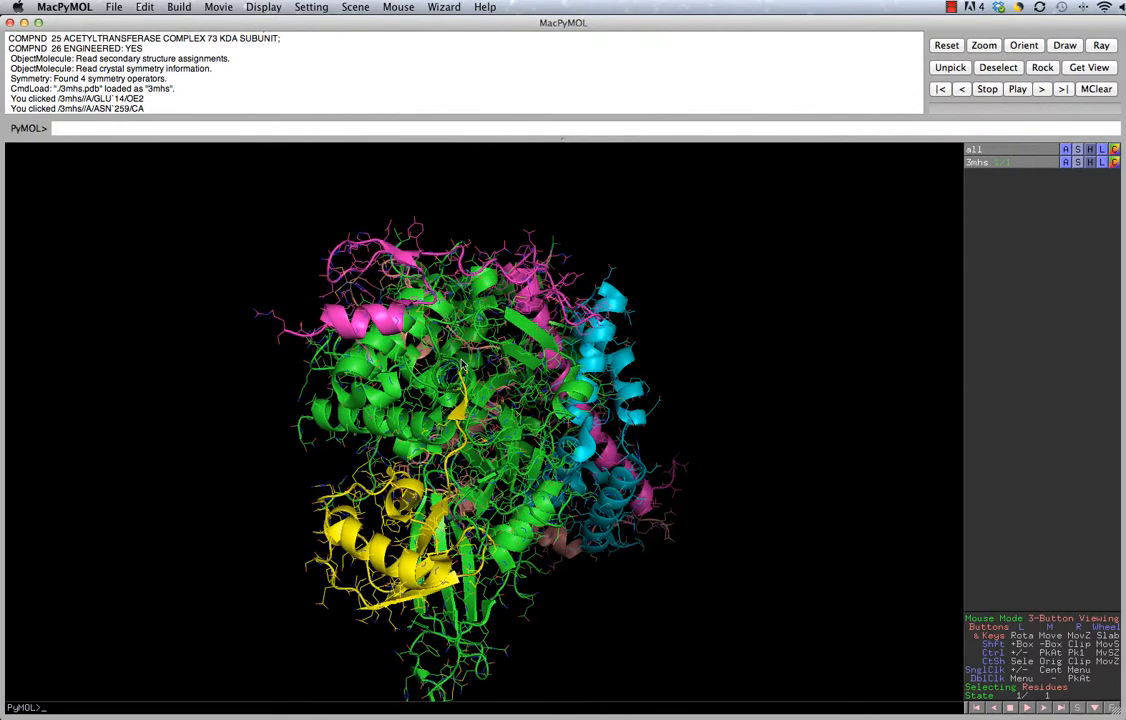
drag(472, 369, 393, 447)
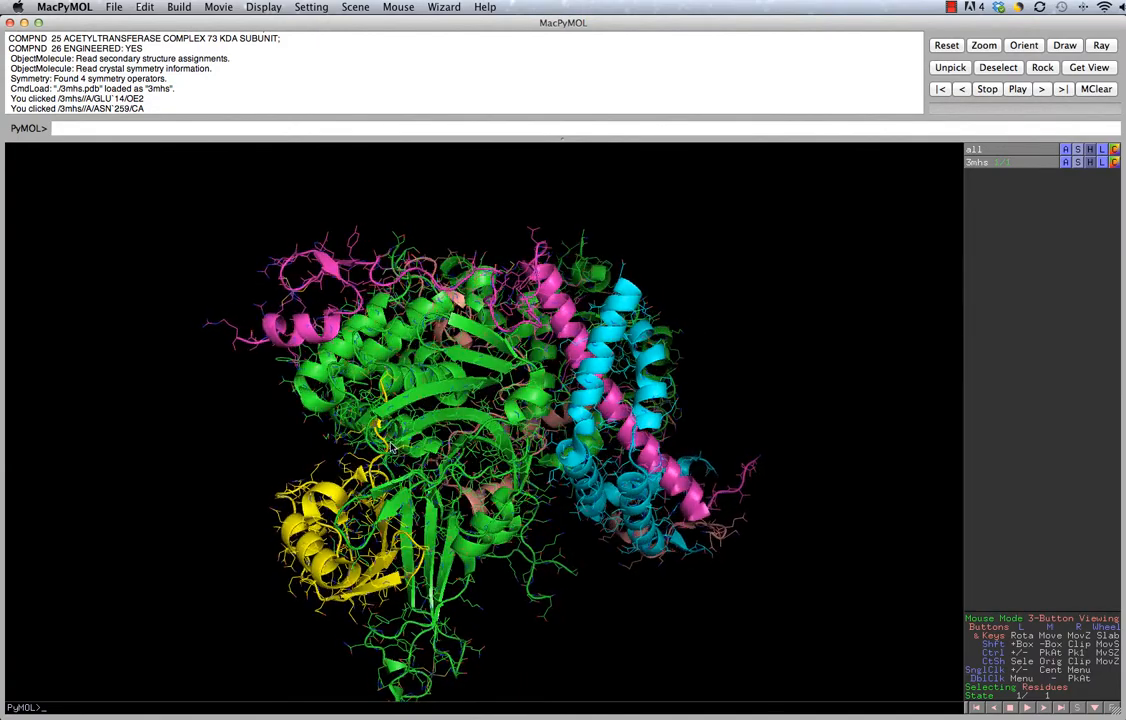
Step: Center the view on atom C of GLZ 76 in chain D and examine the yellow chain's end by rotating and zooming
right_drag(395, 357, 463, 442)
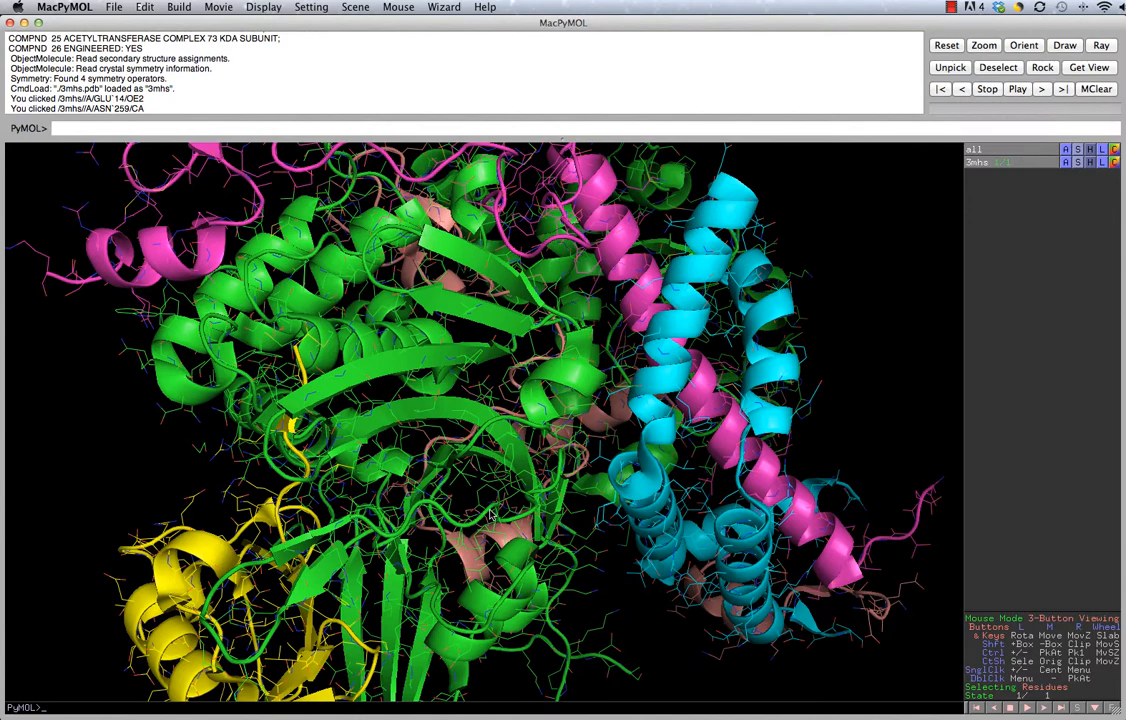
middle_click(309, 340)
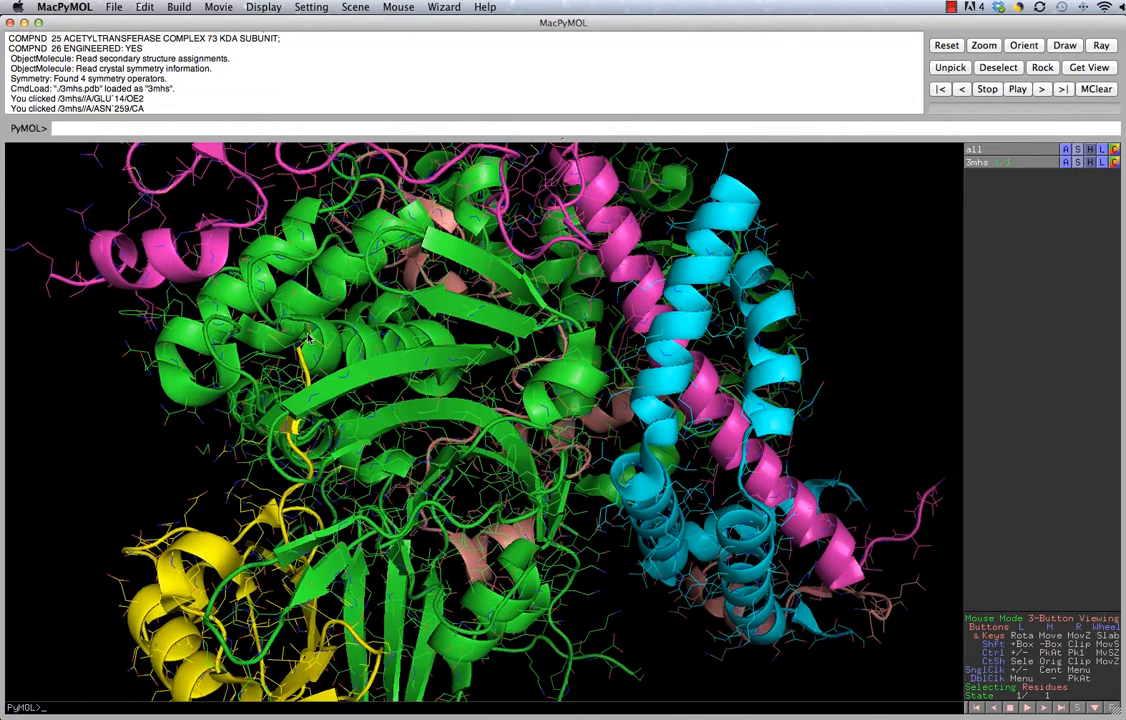
drag(590, 425, 512, 438)
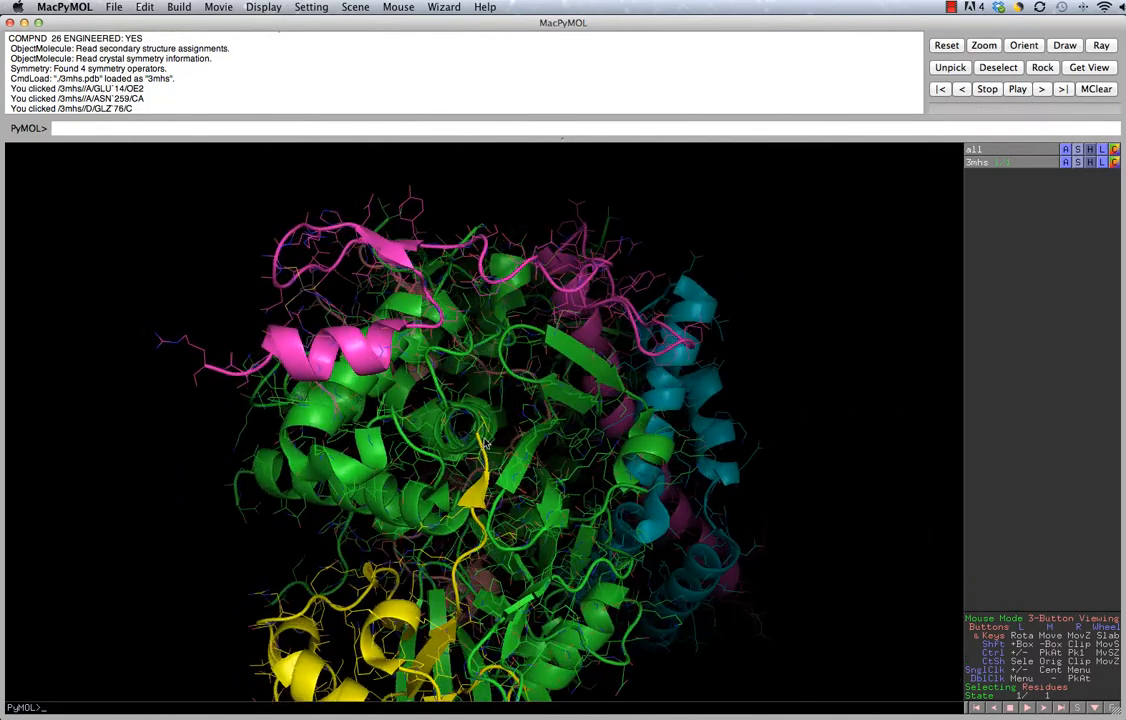
right_drag(525, 356, 509, 470)
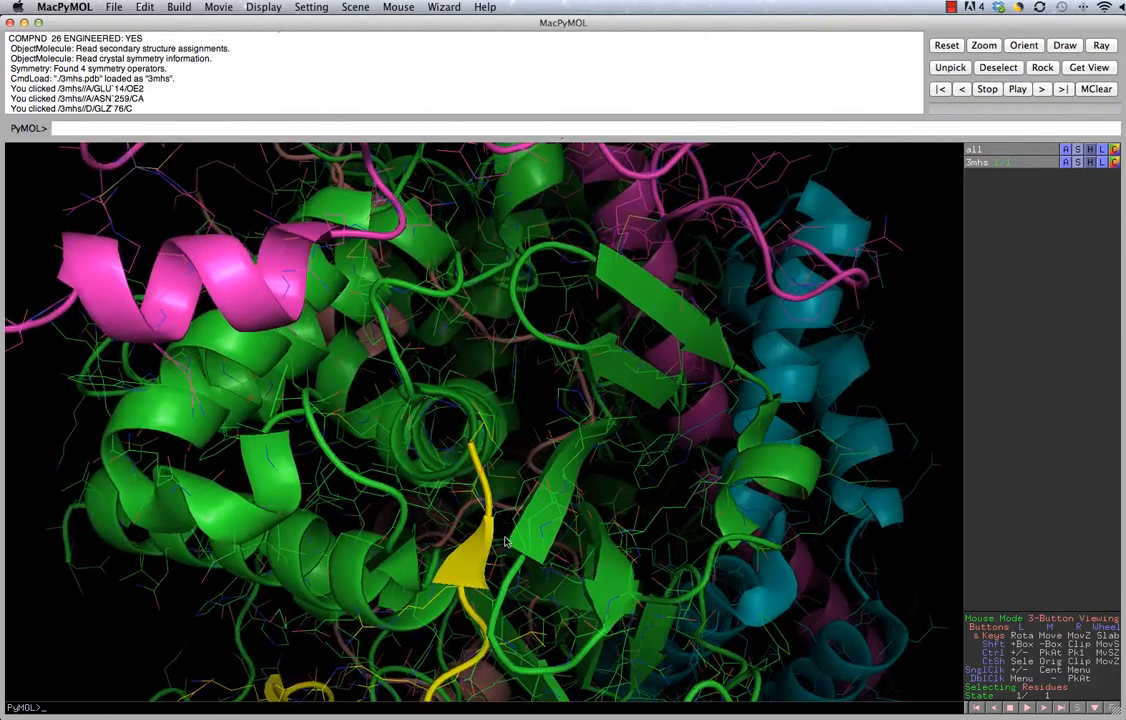
right_drag(522, 311, 535, 435)
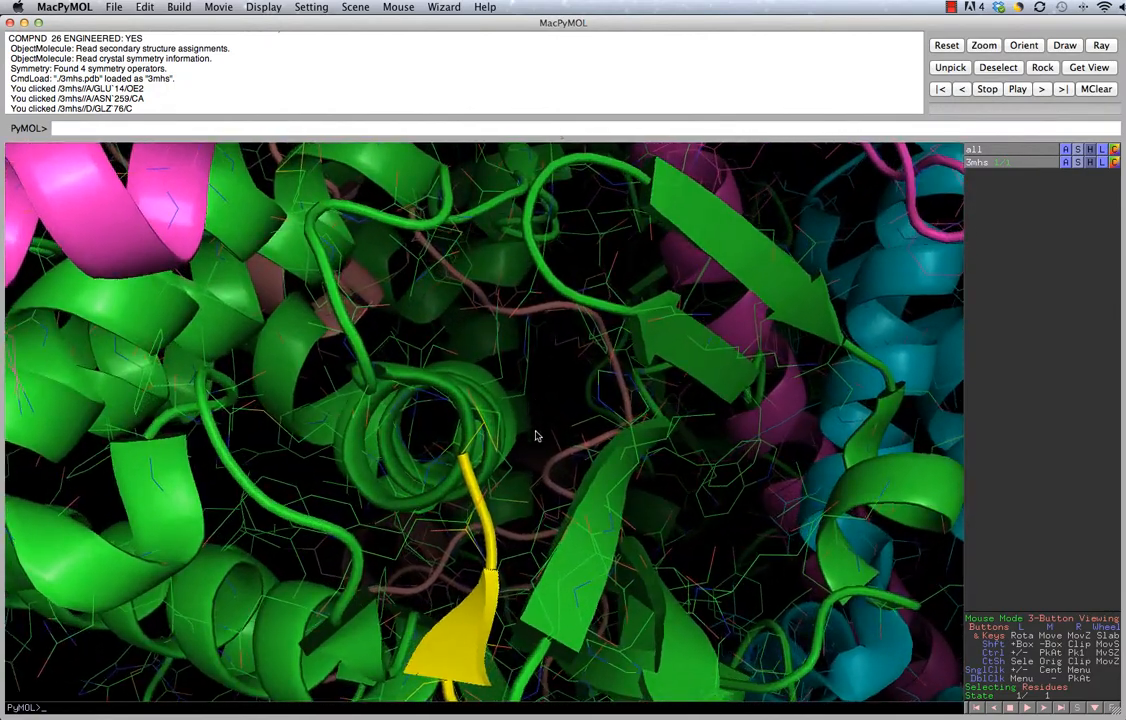
right_drag(538, 545, 510, 335)
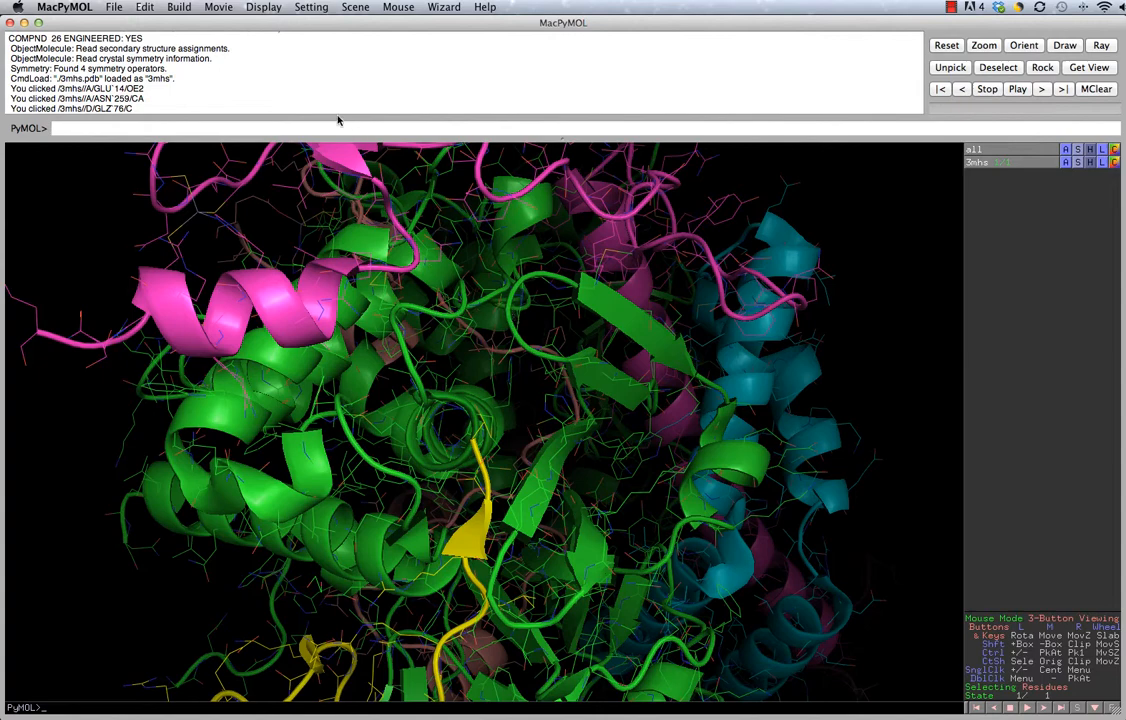
Step: Turn on the sequence display and browse the 3mhs sequence from chain A to chain D
click(263, 8)
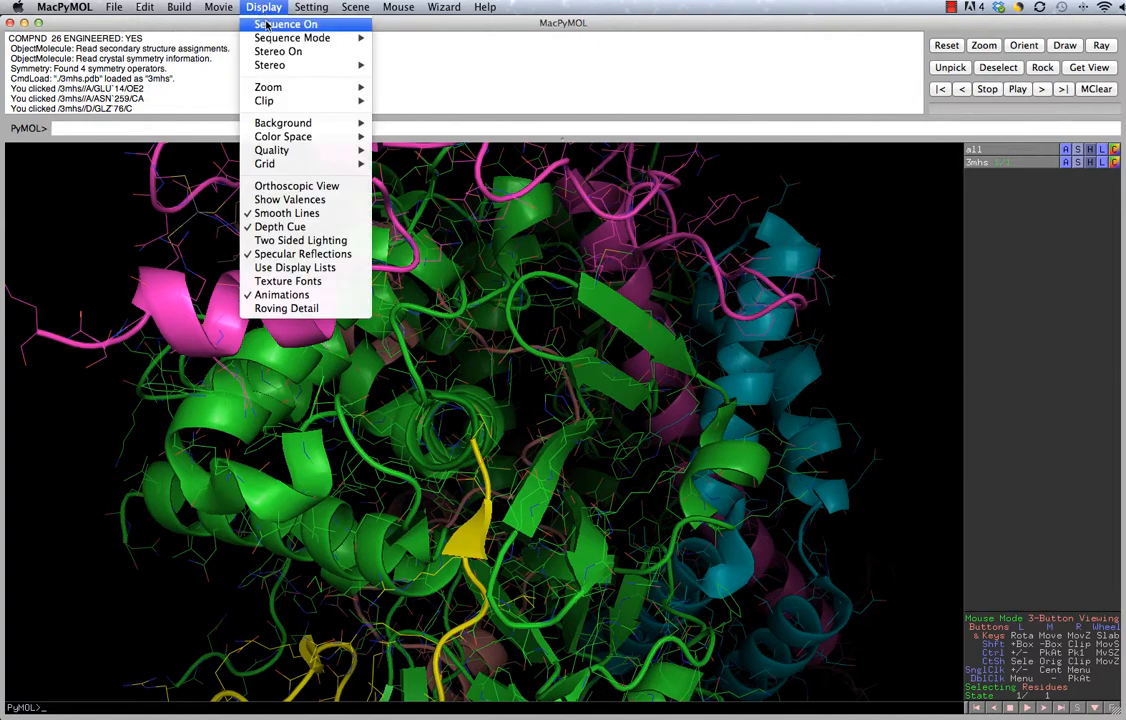
click(266, 24)
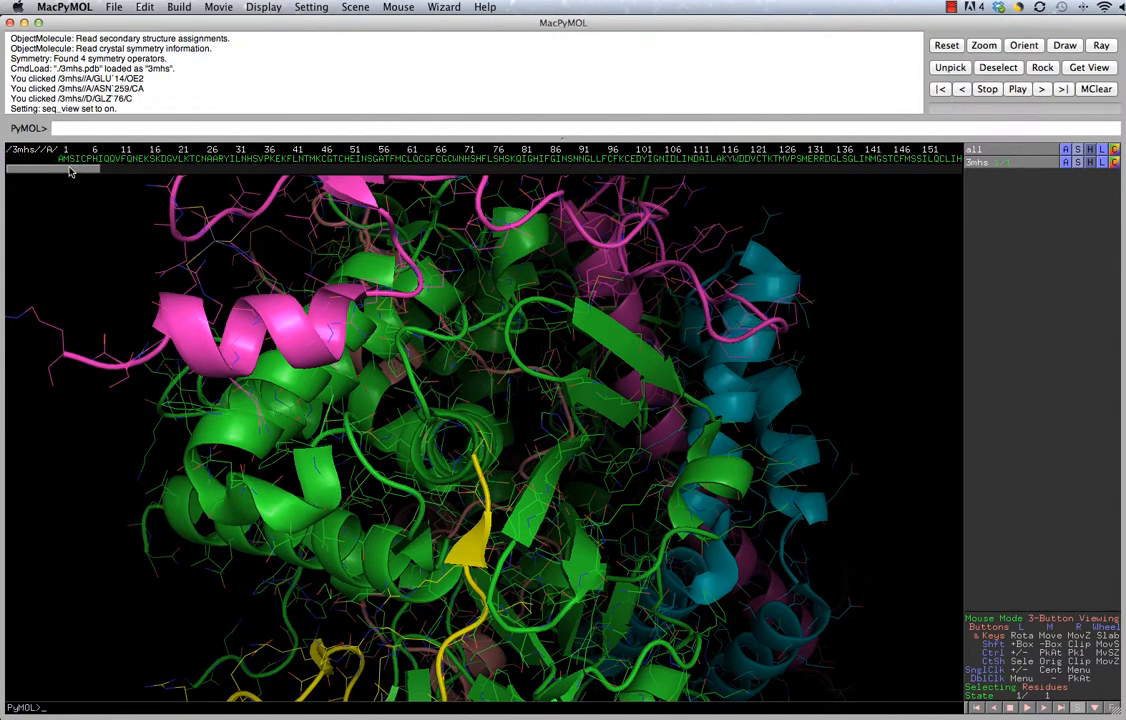
drag(60, 168, 82, 166)
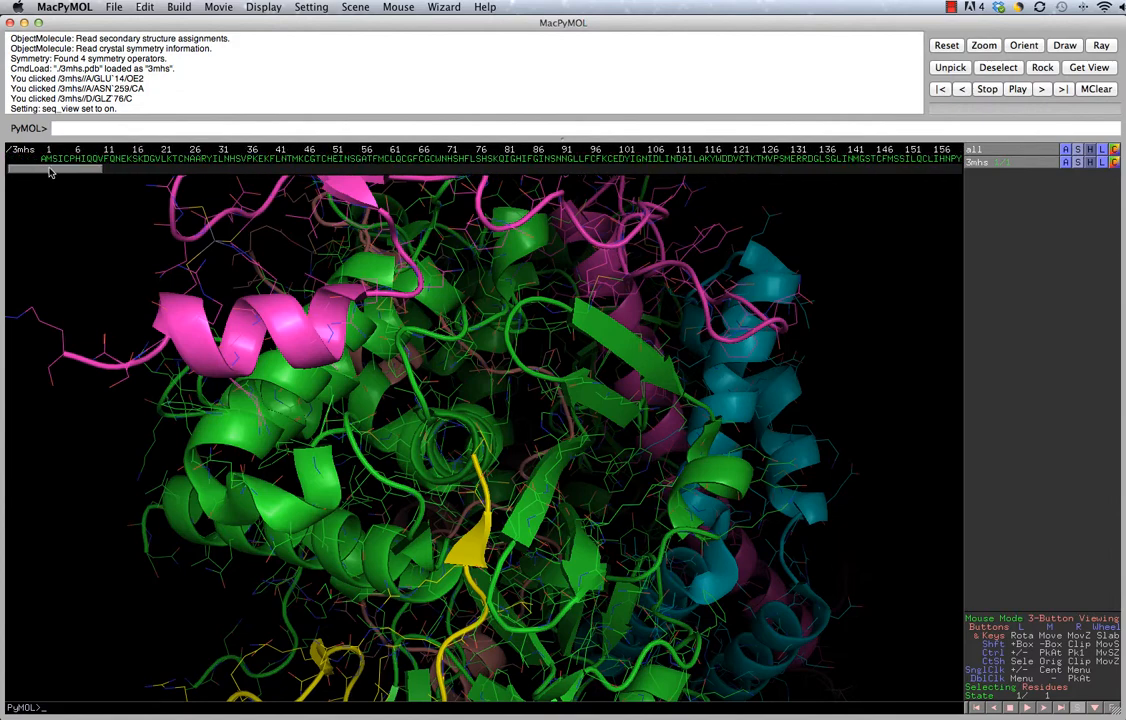
drag(50, 172, 127, 172)
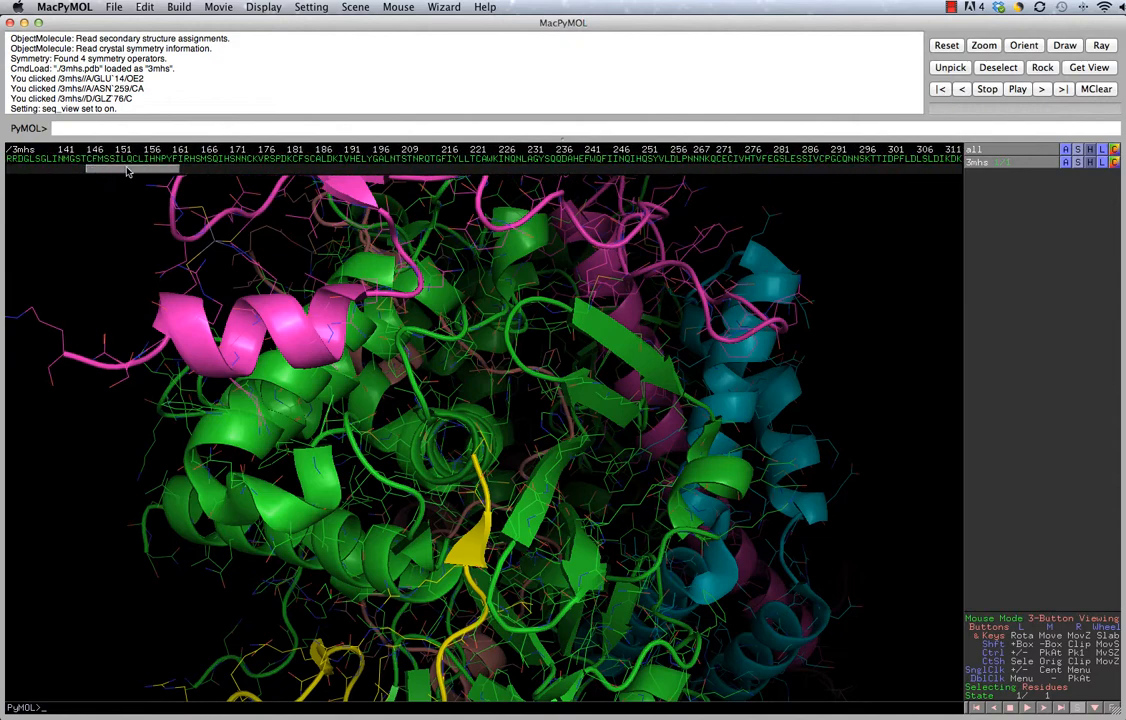
drag(127, 172, 256, 172)
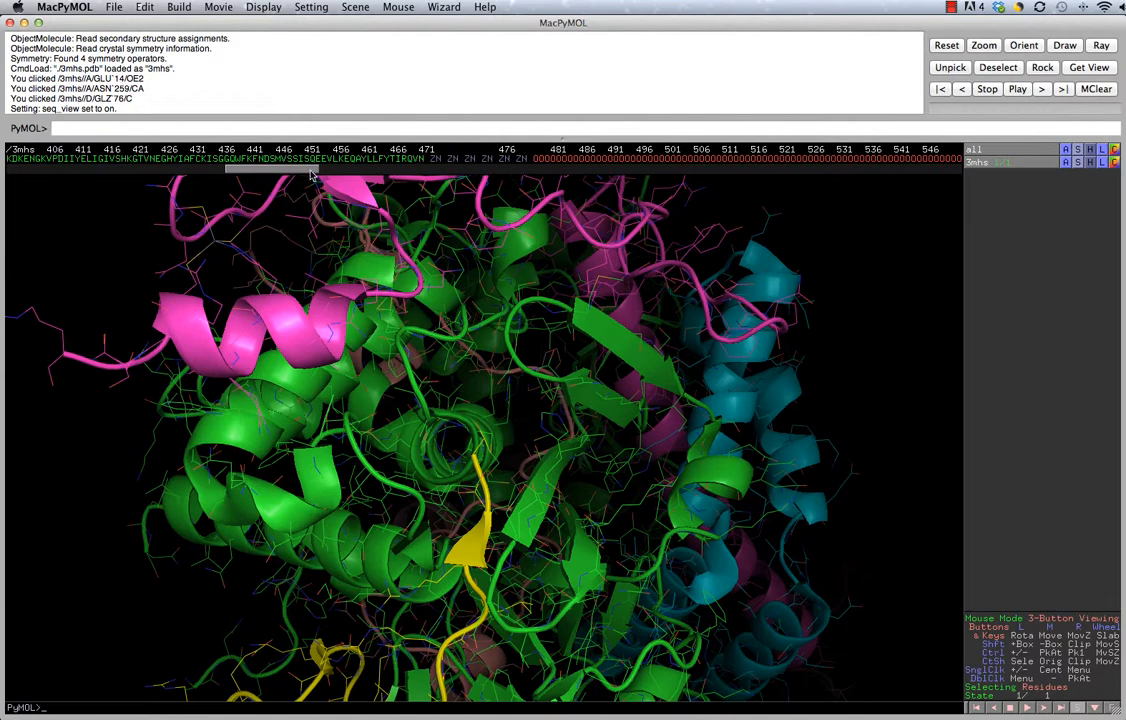
click(340, 170)
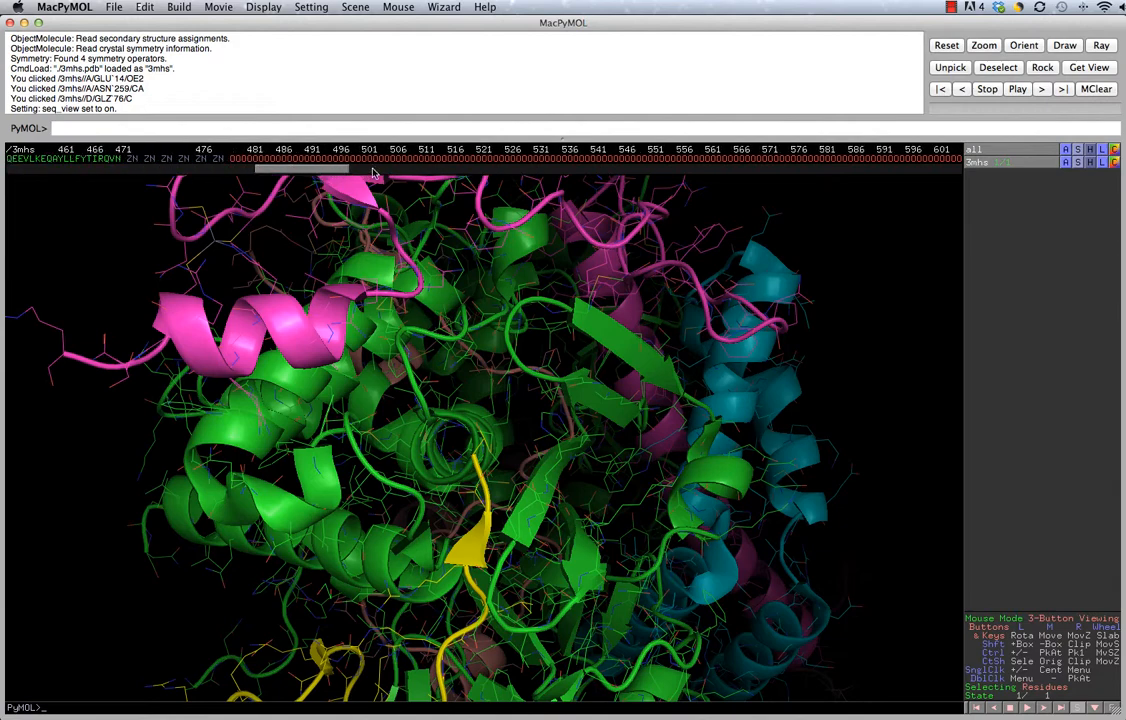
drag(332, 171, 759, 178)
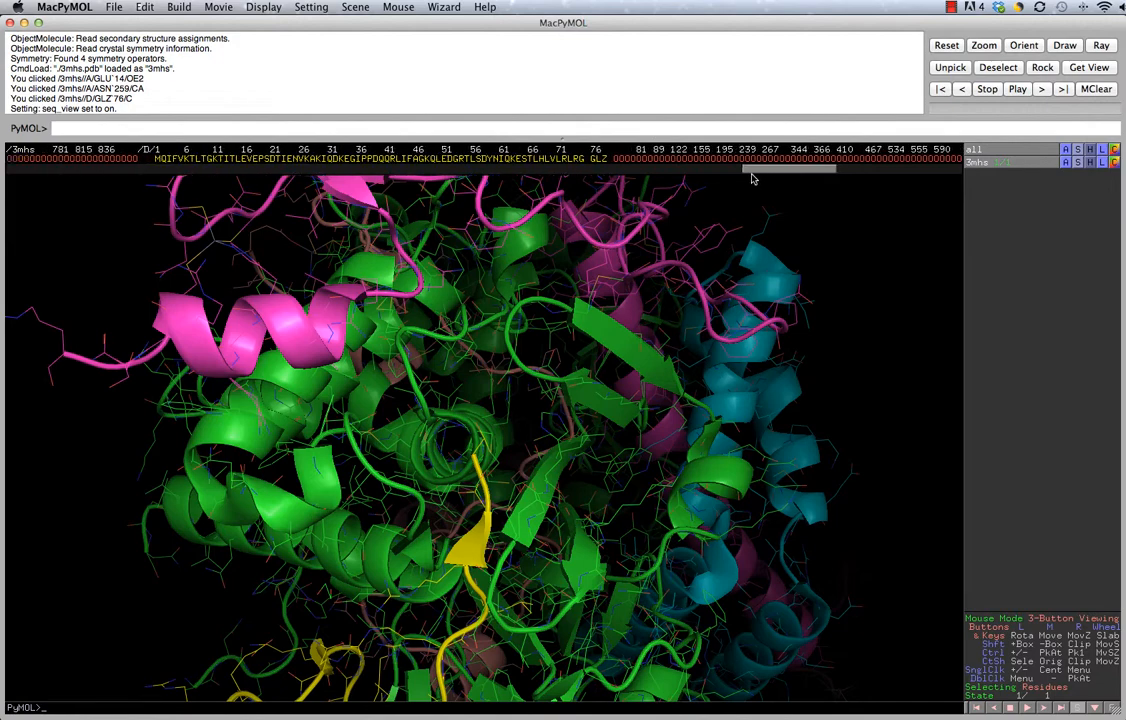
Step: Center the view on GLZ 76 from chain D's sequence and select phenylalanine 45 in the same chain
middle_click(596, 162)
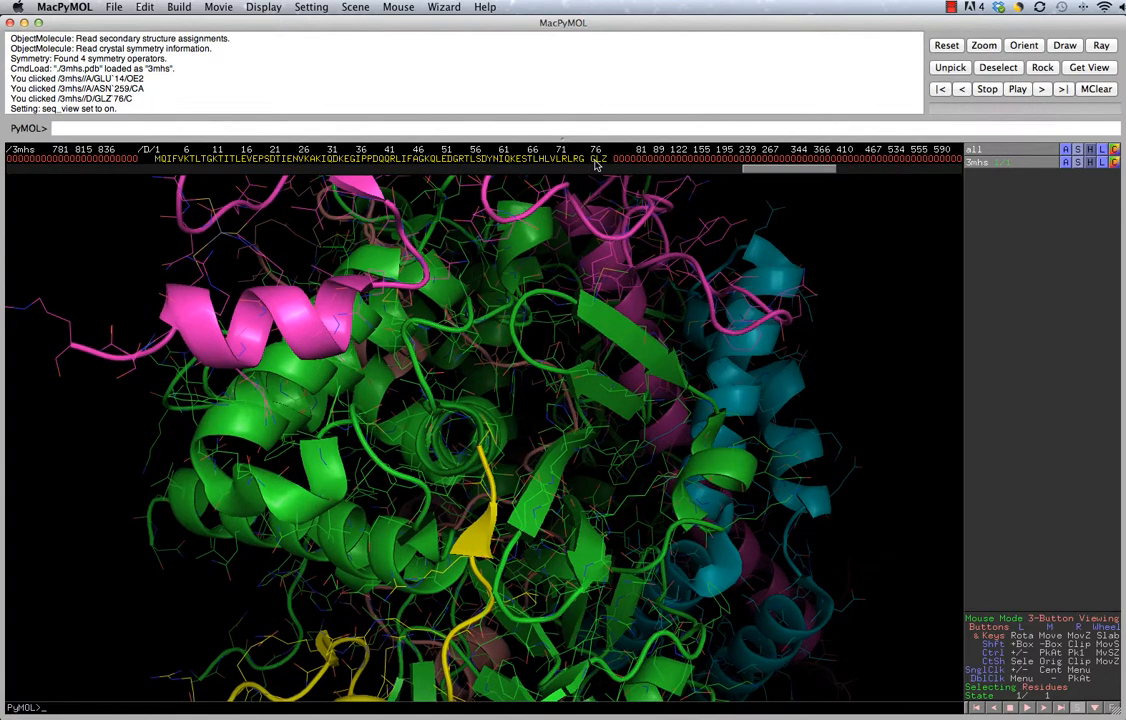
click(409, 160)
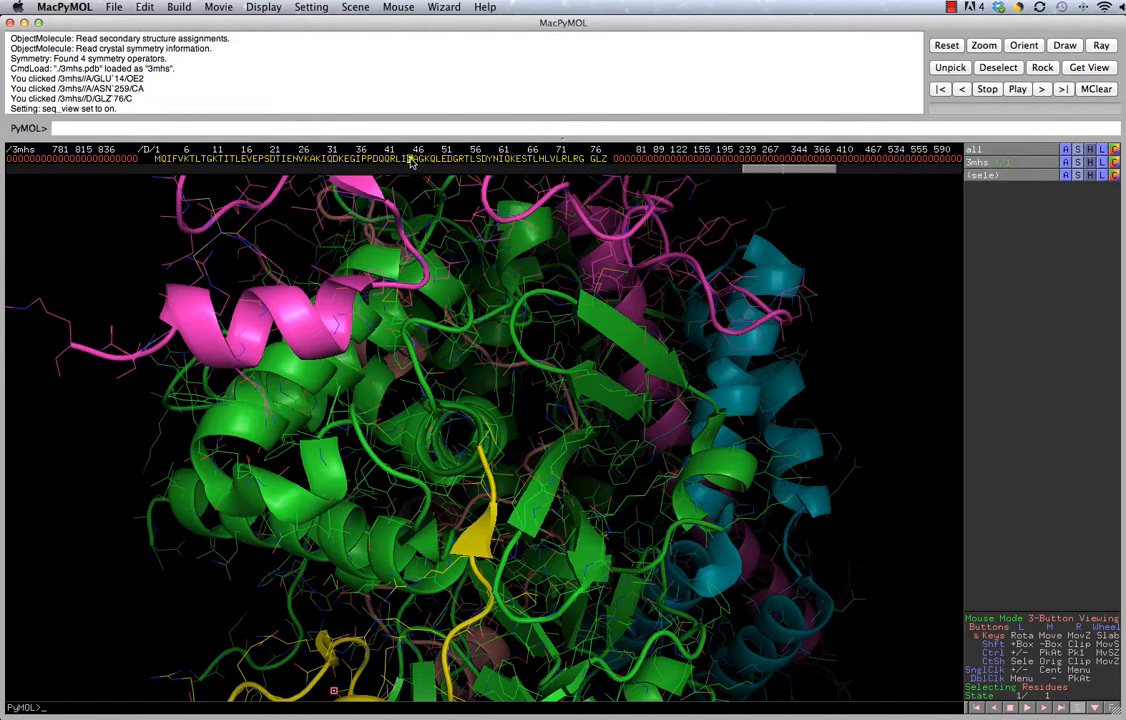
Step: Center the view on phenylalanine 45 of chain D and clear its selection
middle_click(409, 160)
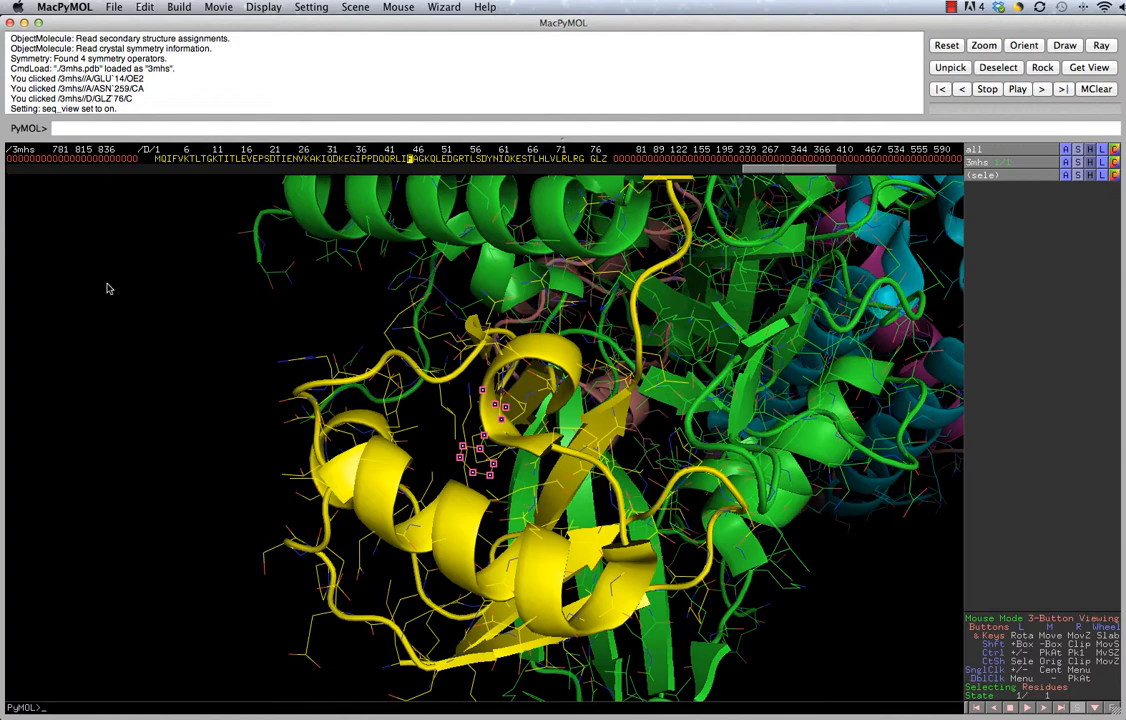
click(85, 262)
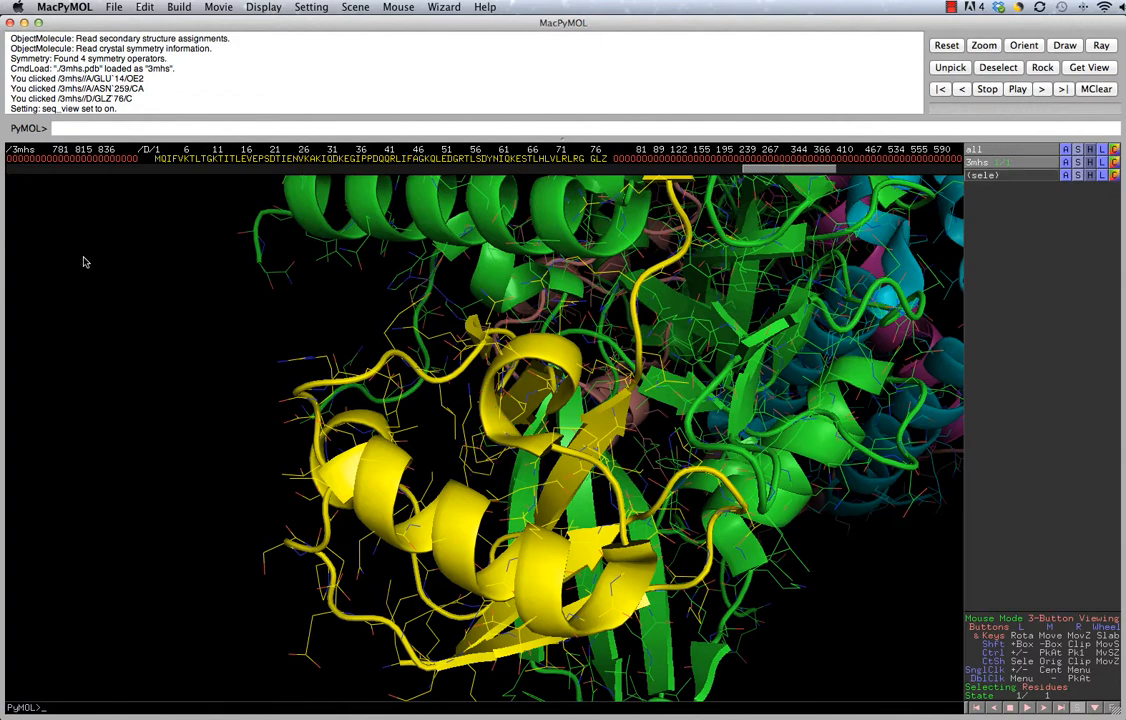
Step: Center the view back on GLZ 76 from chain D's sequence and zoom in closely on the yellow chain's end
middle_click(594, 163)
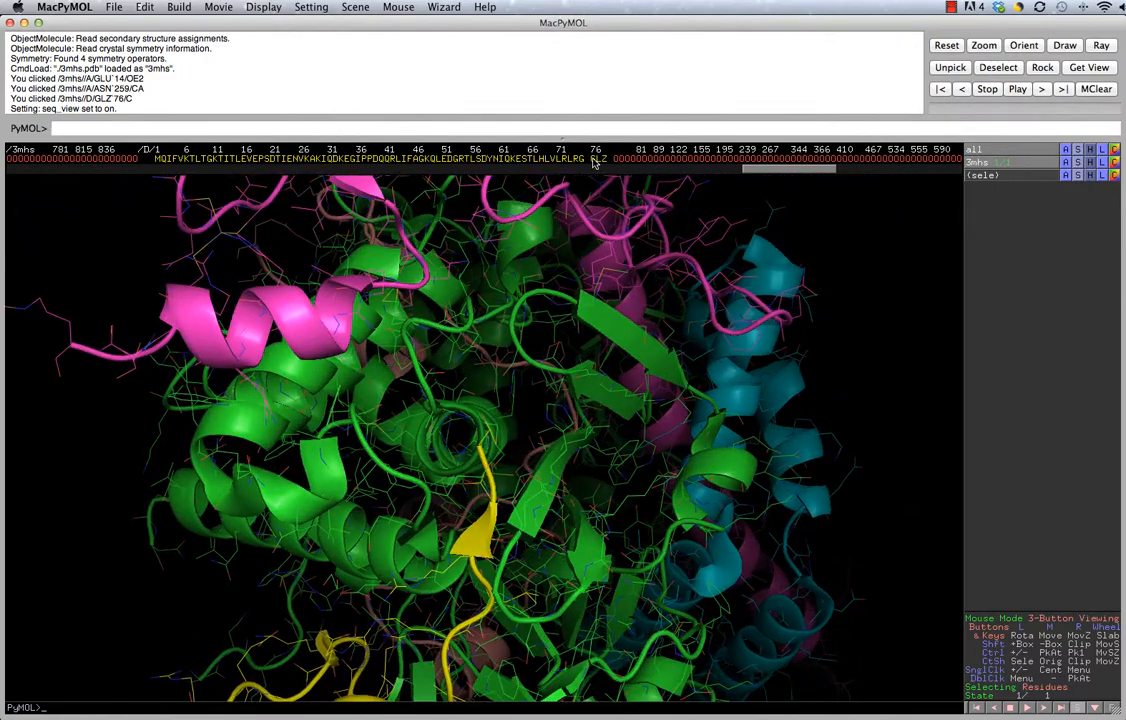
right_drag(483, 372, 524, 521)
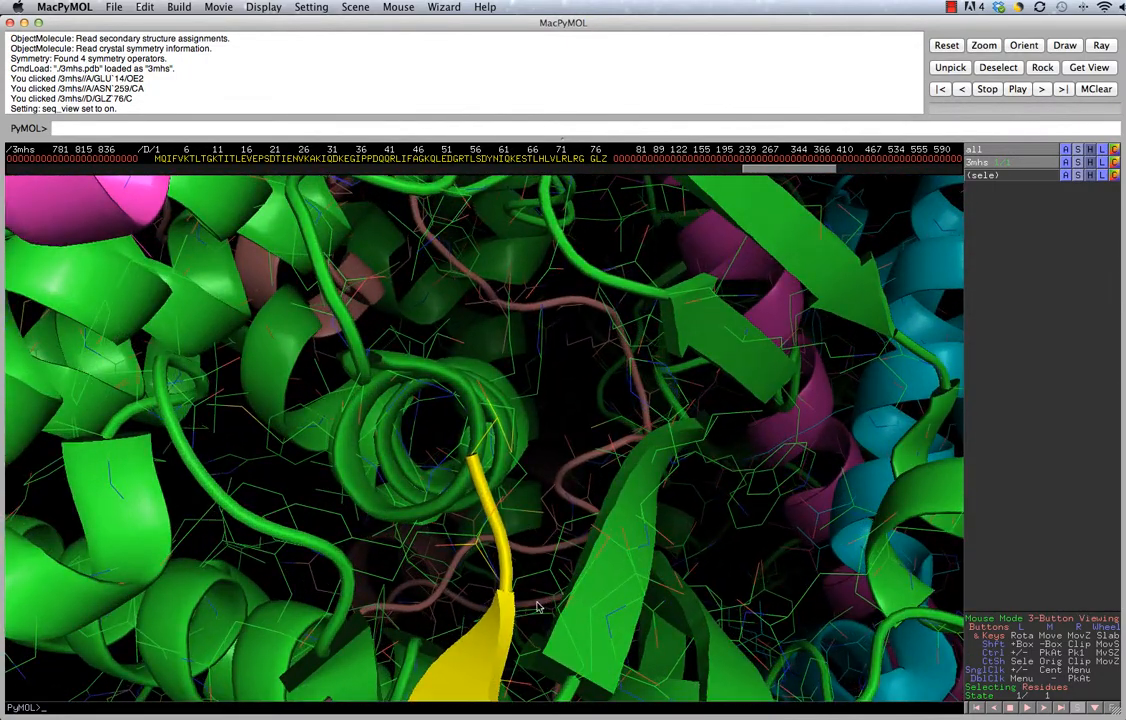
right_drag(586, 368, 594, 437)
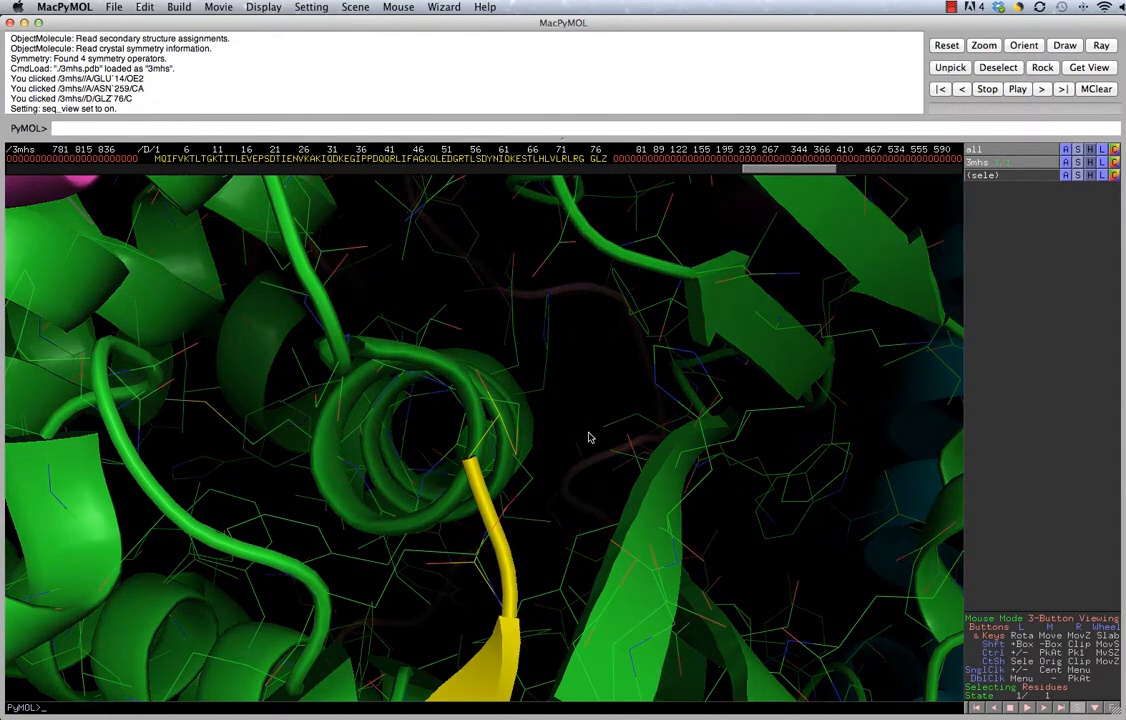
Step: Thin the clipping slab around GLZ 76 until only the atoms near the yellow chain's end remain in depth
scroll(589, 438, up, 4)
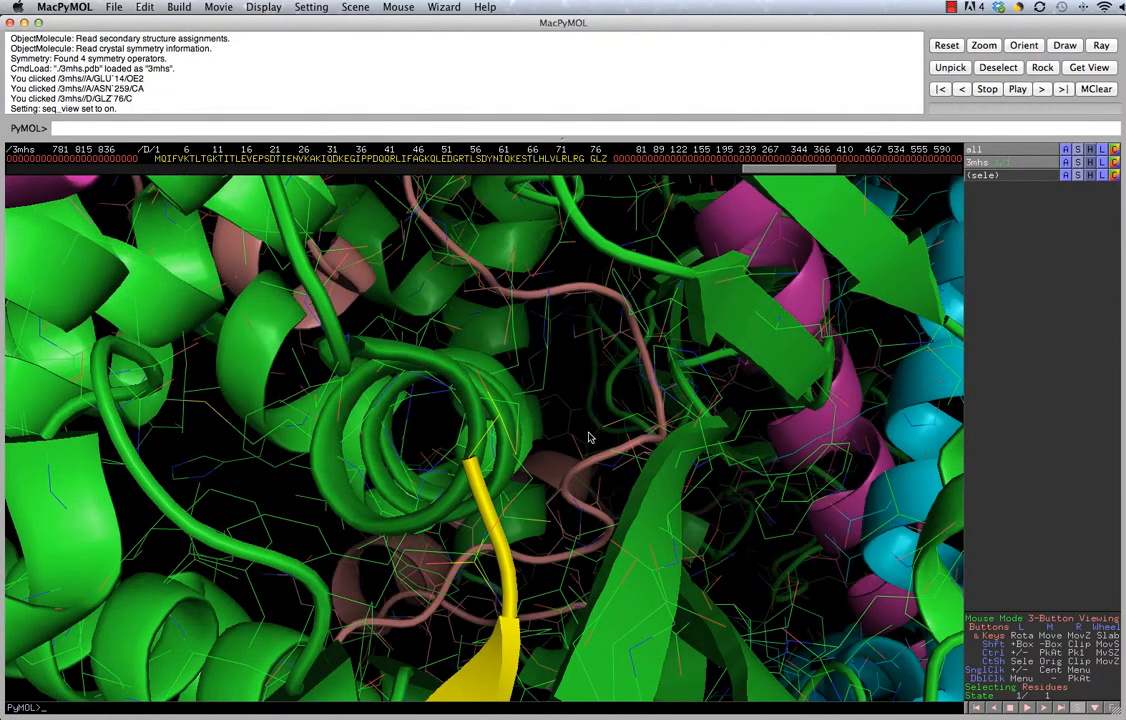
scroll(589, 438, down, 5)
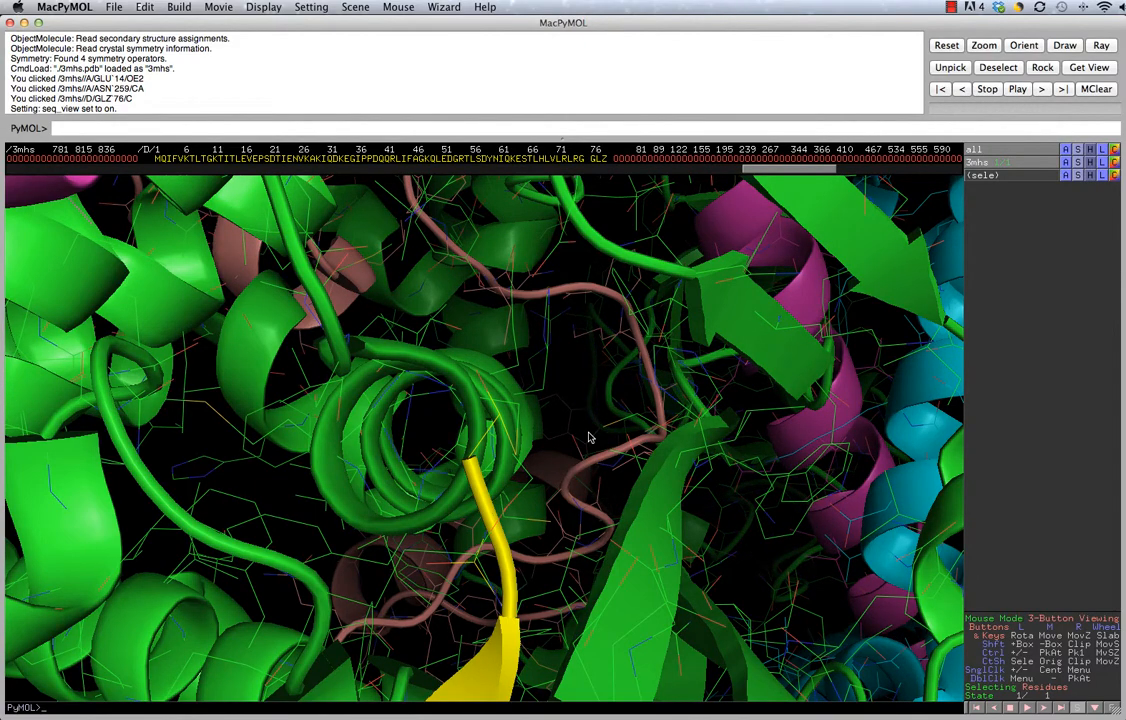
scroll(589, 438, down, 3)
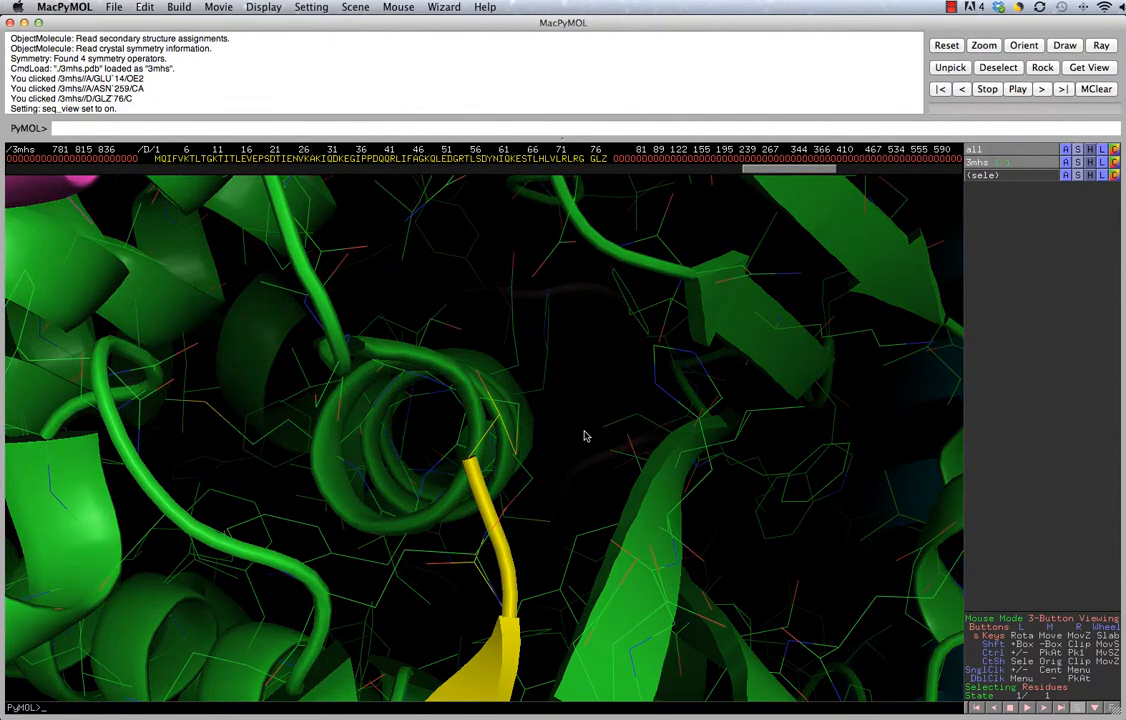
scroll(585, 438, down, 1)
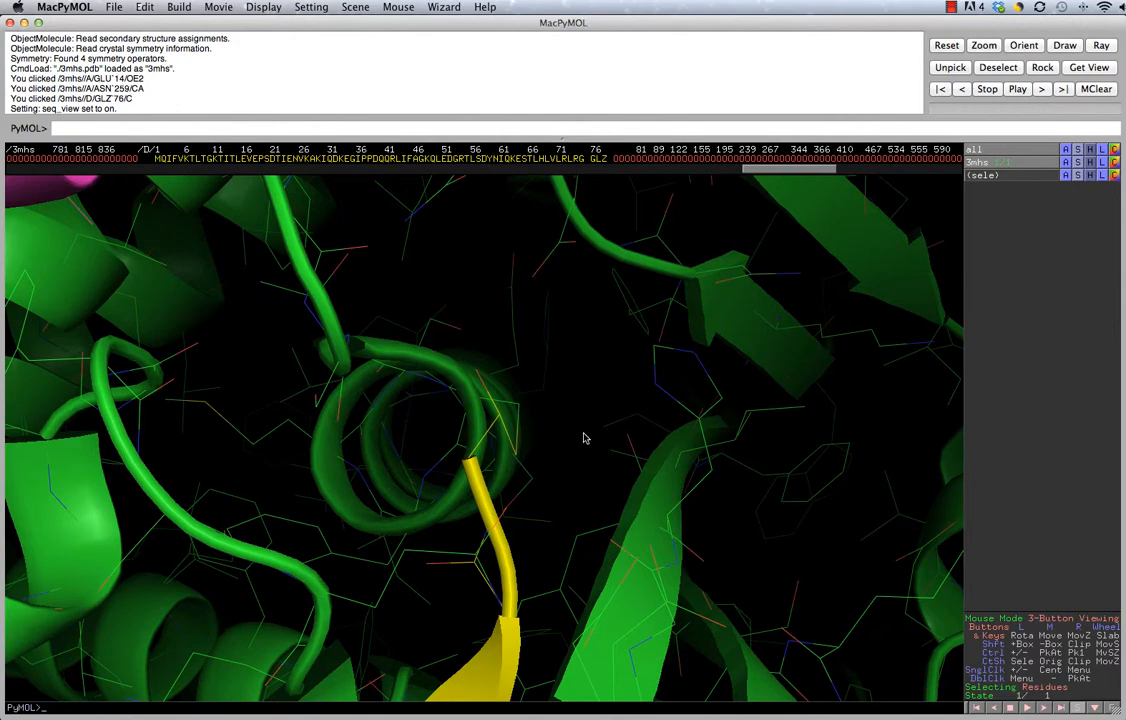
scroll(586, 438, down, 1)
scroll(585, 438, down, 1)
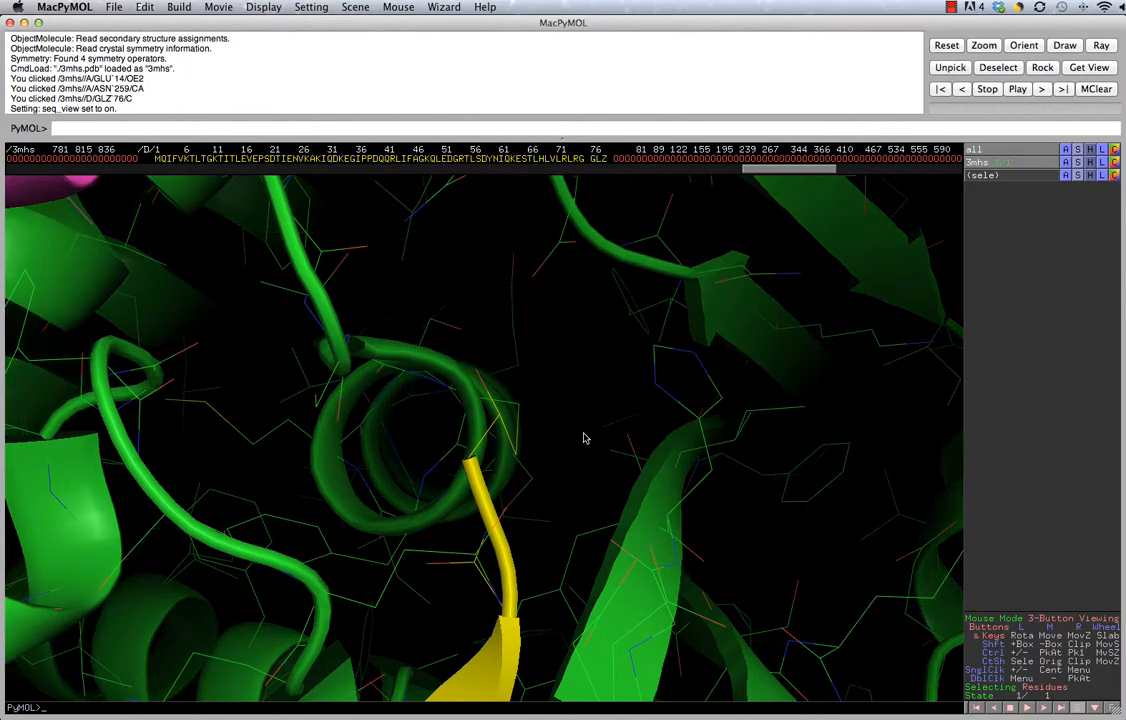
scroll(585, 438, up, 5)
scroll(586, 438, down, 2)
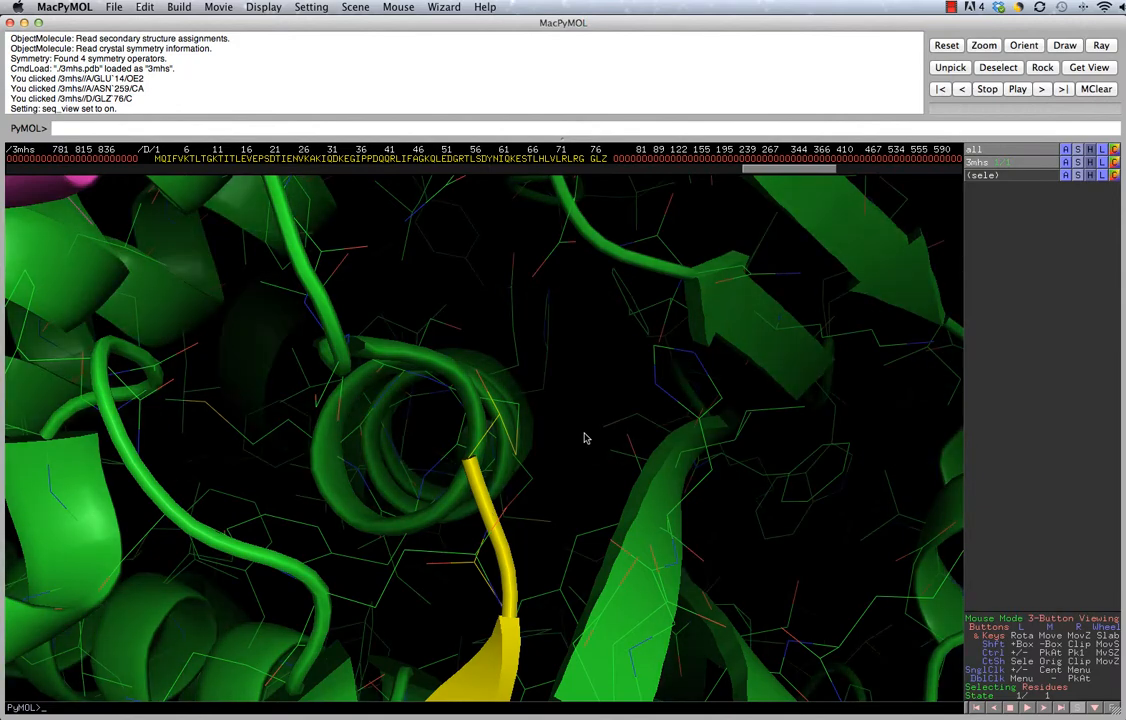
scroll(586, 438, down, 2)
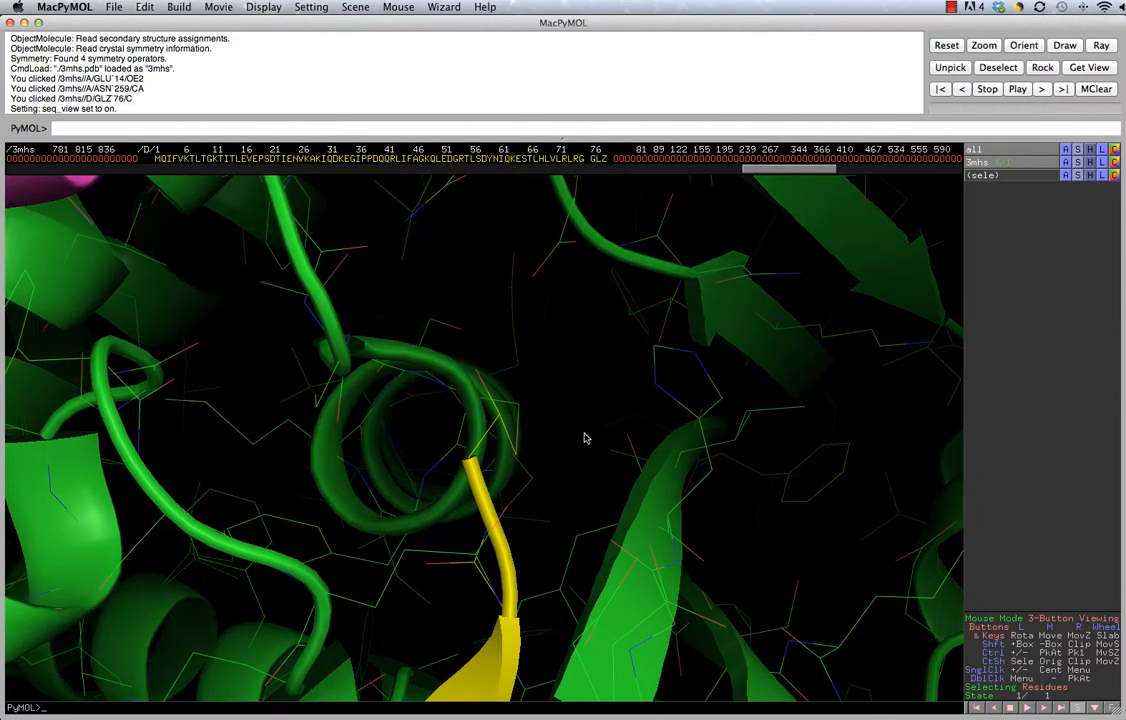
right_drag(573, 360, 596, 442)
scroll(598, 452, down, 2)
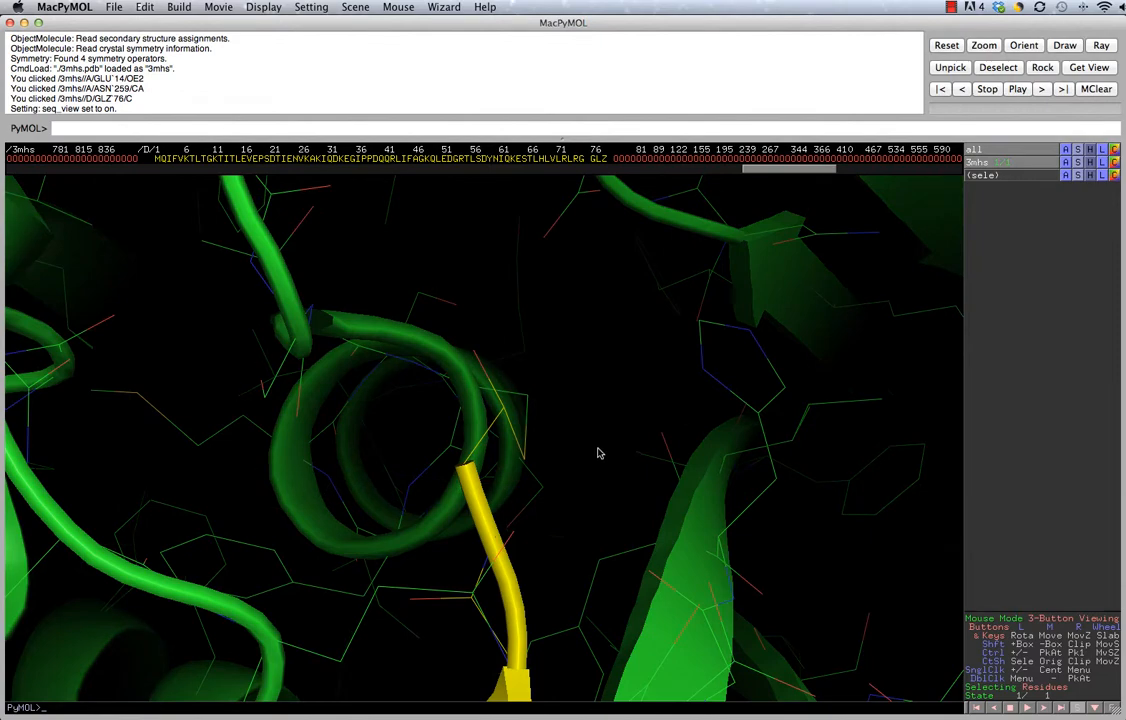
scroll(598, 452, up, 2)
scroll(598, 447, down, 1)
mouse_move(598, 447)
mouse_down()
mouse_move(564, 448)
mouse_move(613, 453)
mouse_move(593, 455)
mouse_up()
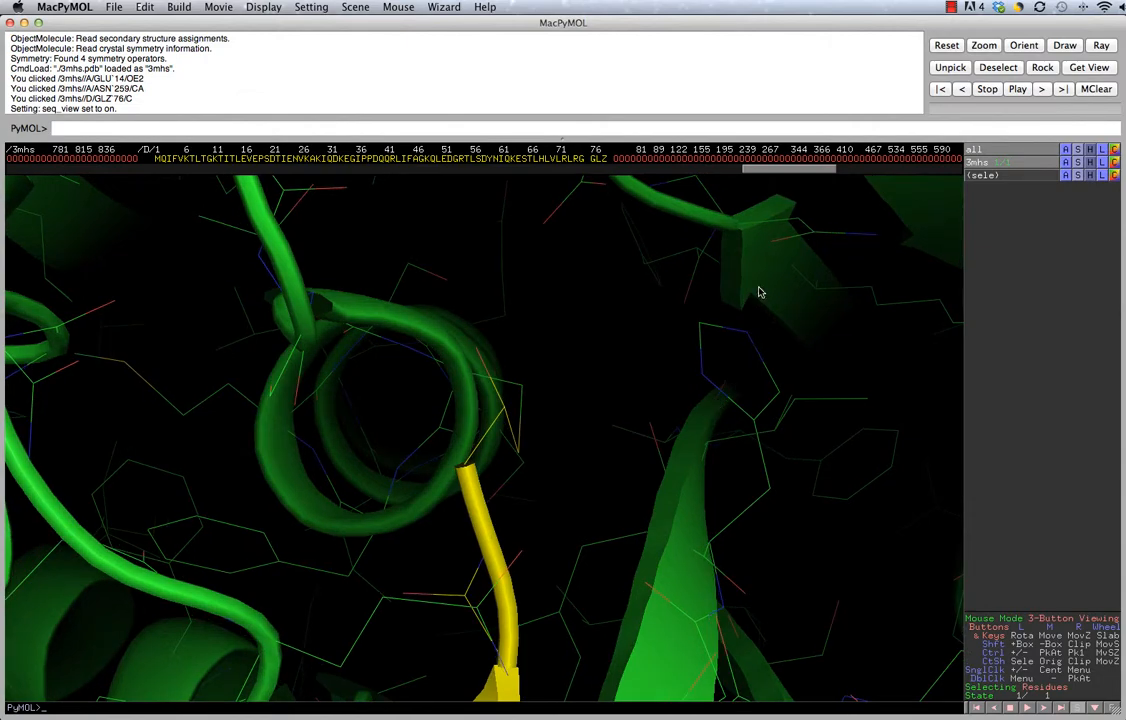
Step: Hide the cartoon of 3mhs and rotate the remaining lines to expose the cysteine and histidine near GLZ 76
click(1094, 162)
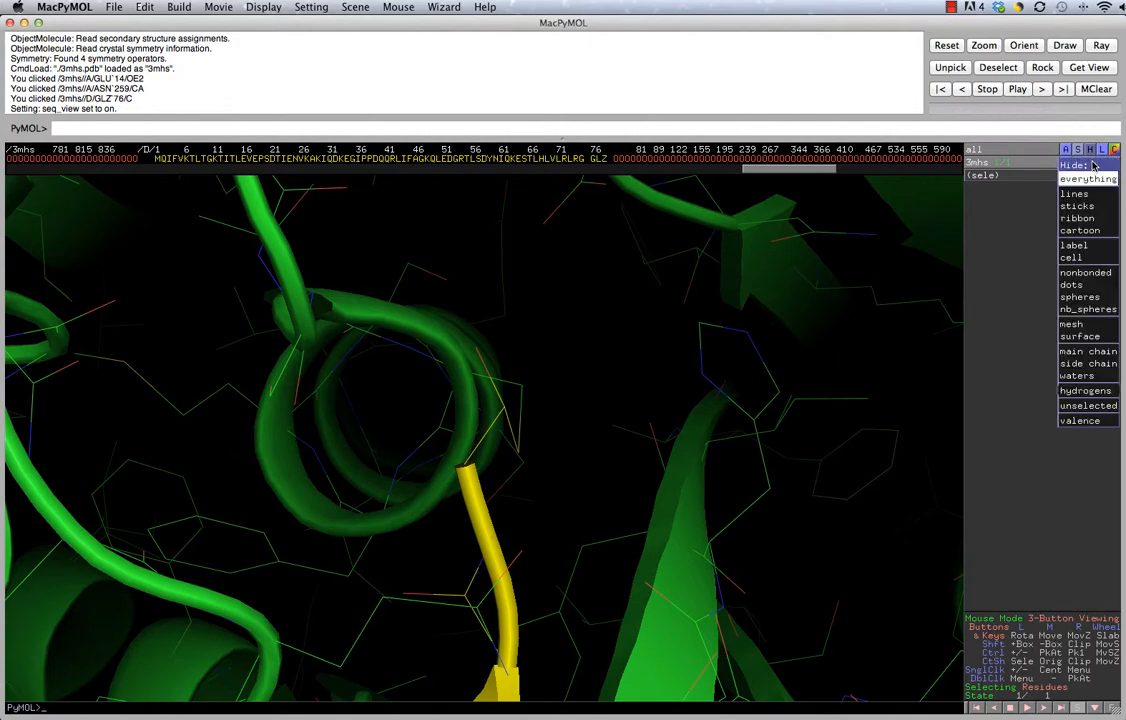
click(1093, 231)
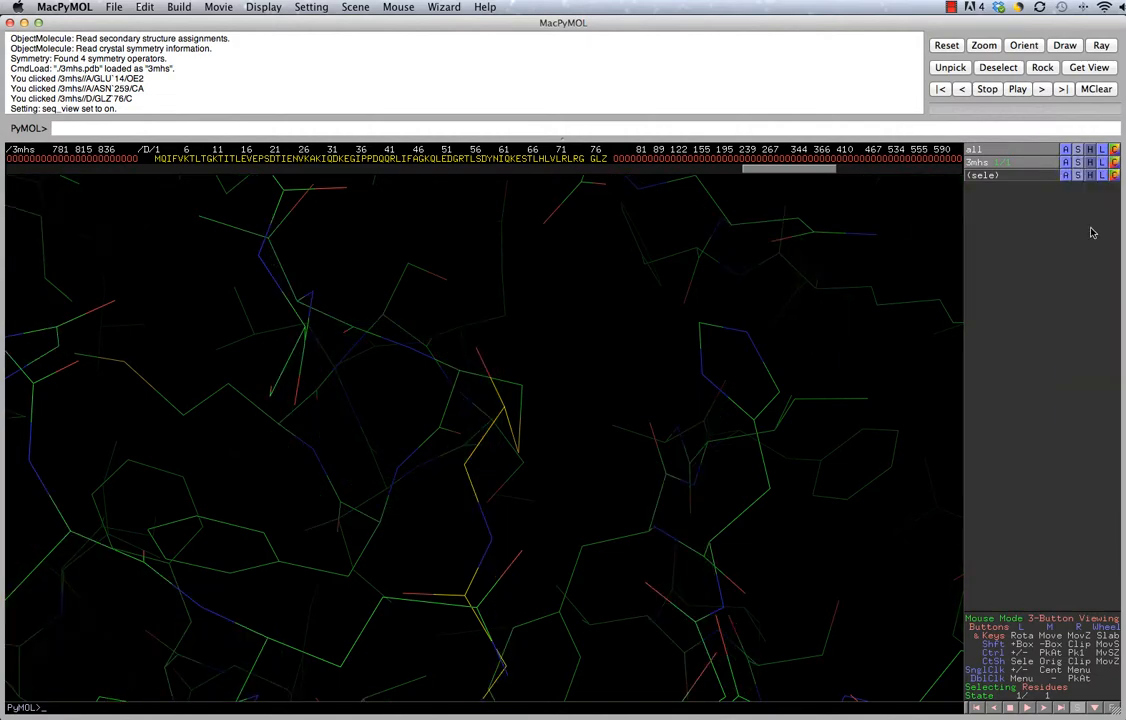
drag(726, 327, 495, 385)
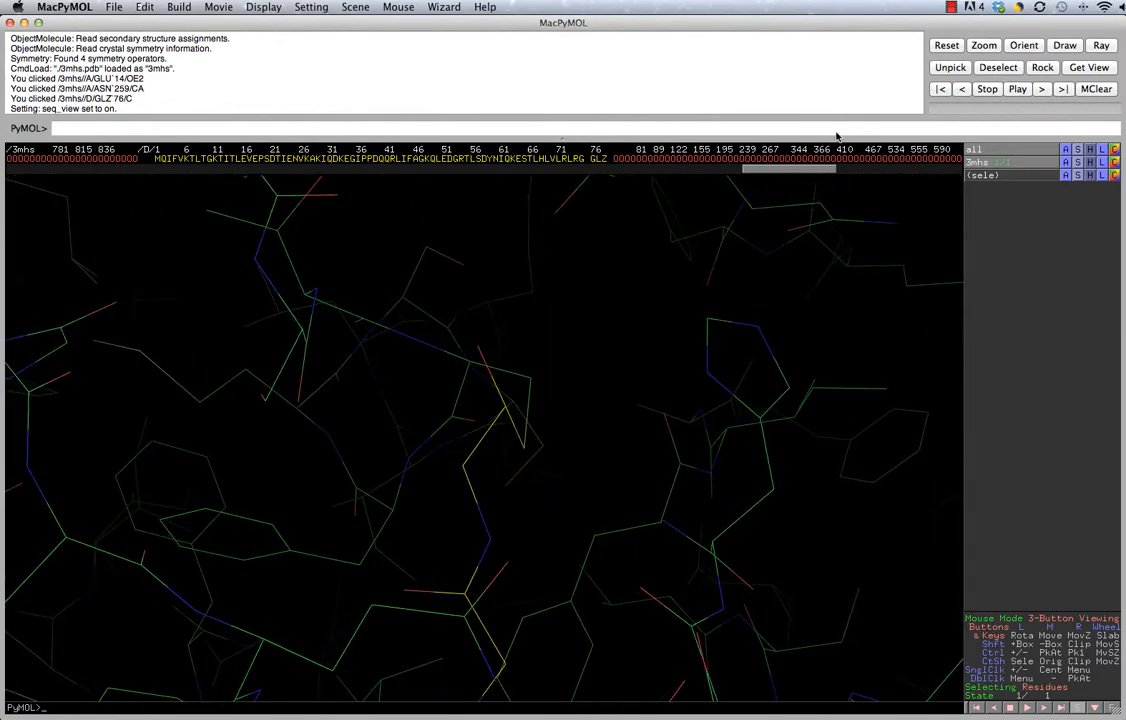
click(951, 7)
click(985, 37)
drag(824, 334, 535, 457)
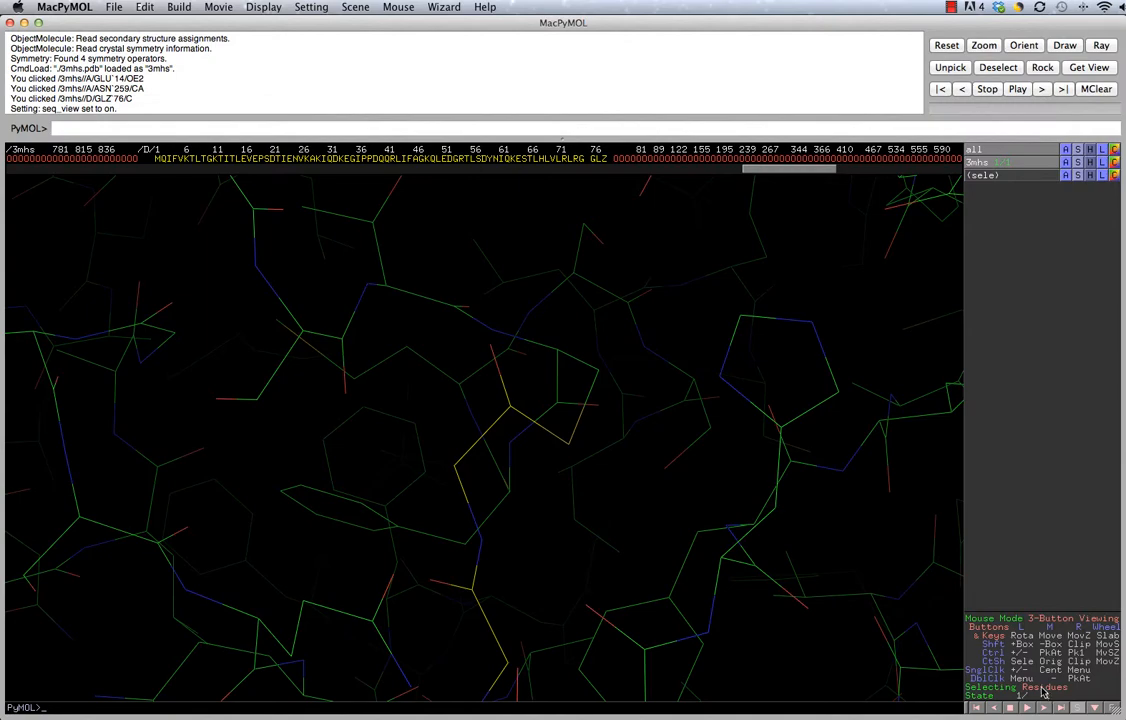
Step: Select cysteine 146, switch the selection level to Chains, and try selecting and deselecting chain A through histidine 427
click(598, 372)
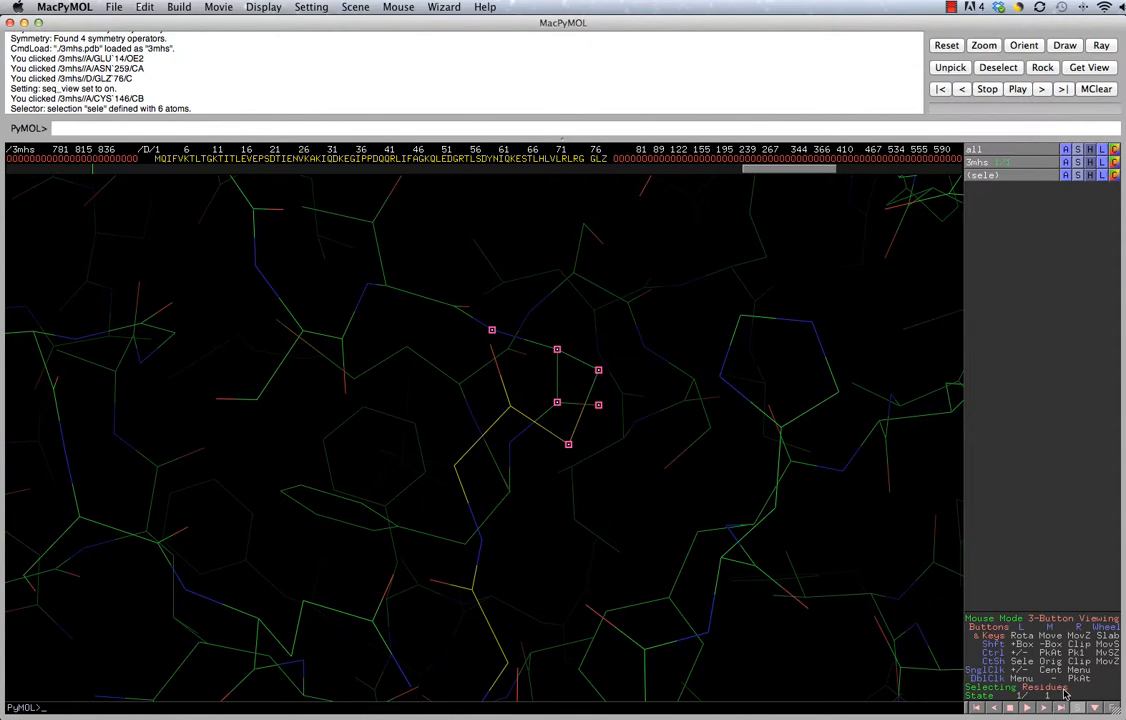
click(1062, 688)
click(839, 396)
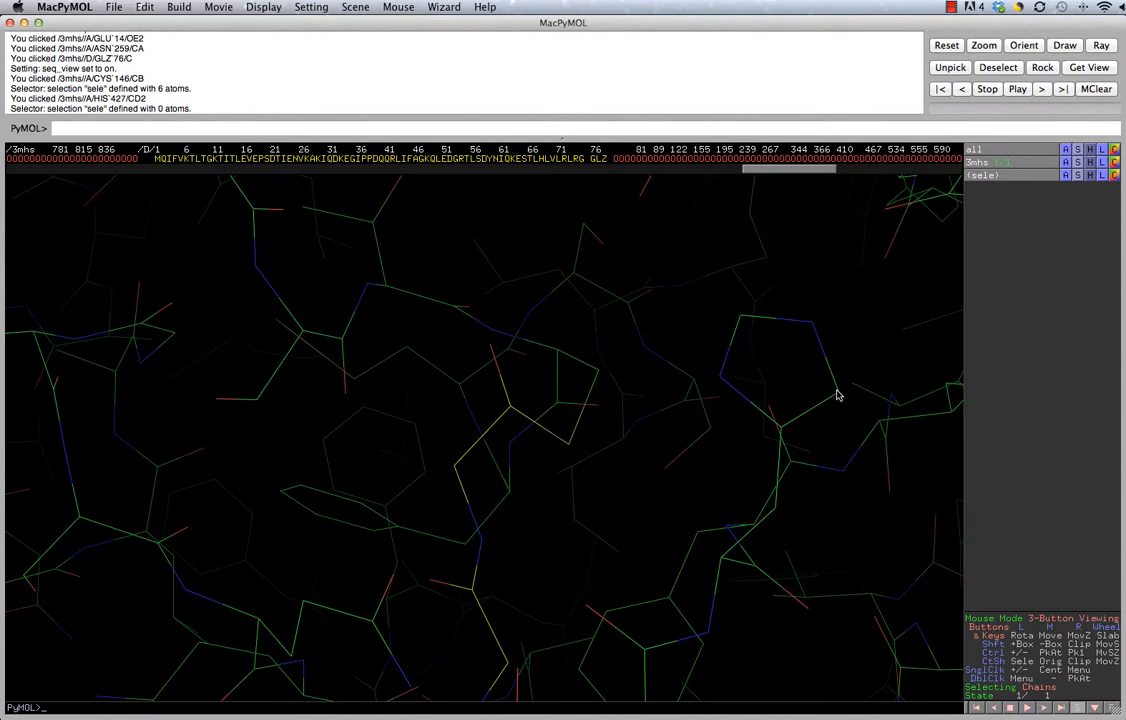
click(838, 395)
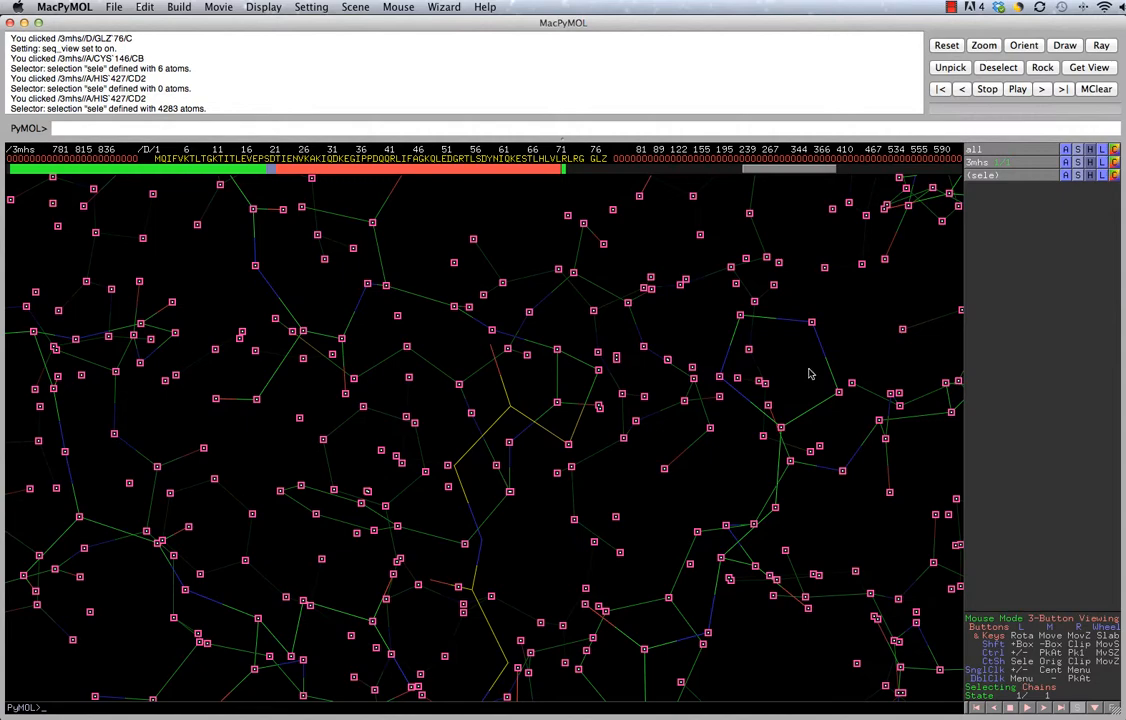
click(837, 393)
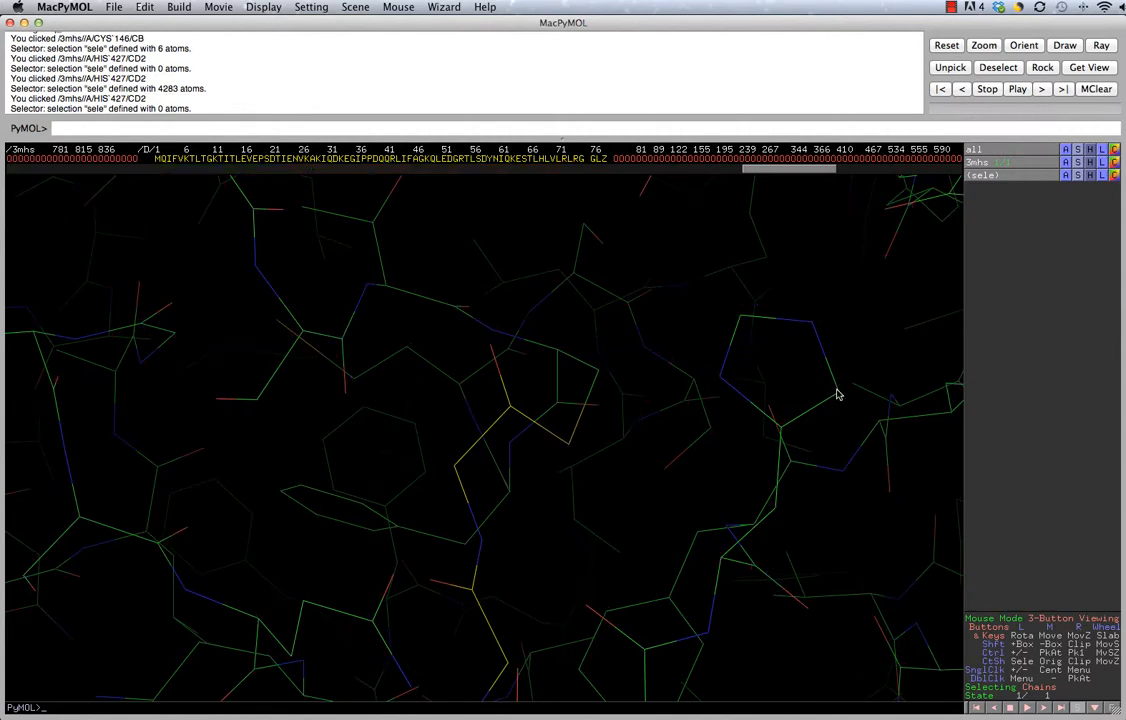
Step: Cycle the selection level through its options and set it back to Residues
click(1051, 690)
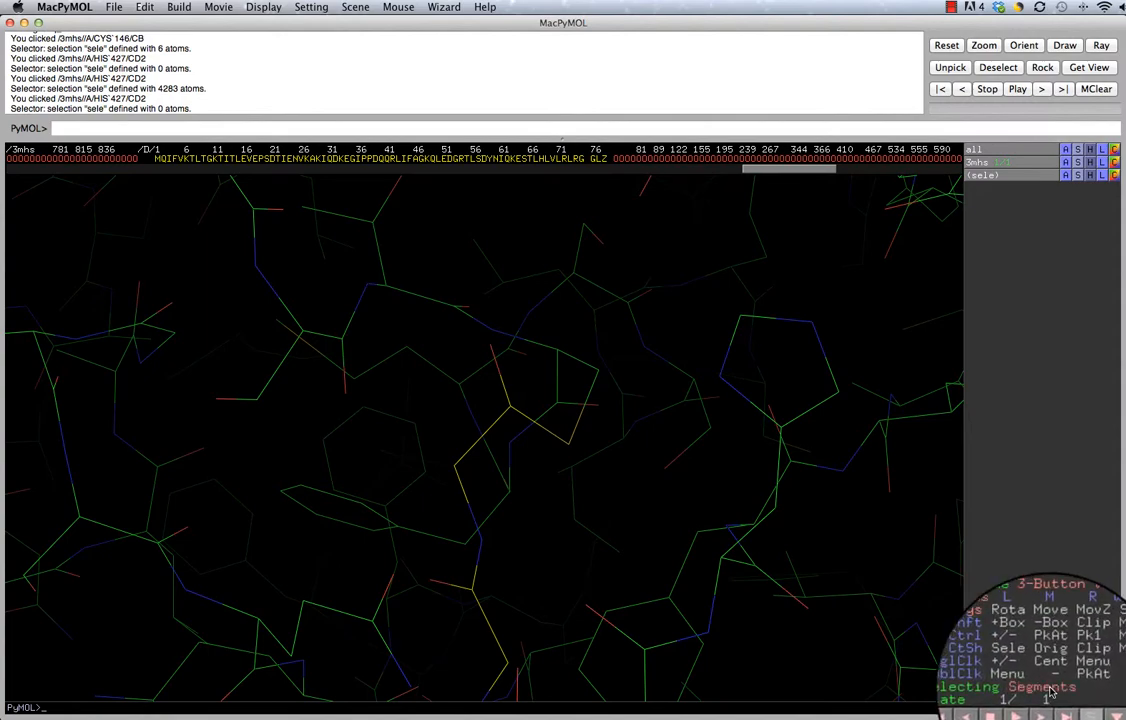
click(1051, 690)
click(1051, 690)
click(1051, 690)
click(1051, 690)
click(1051, 690)
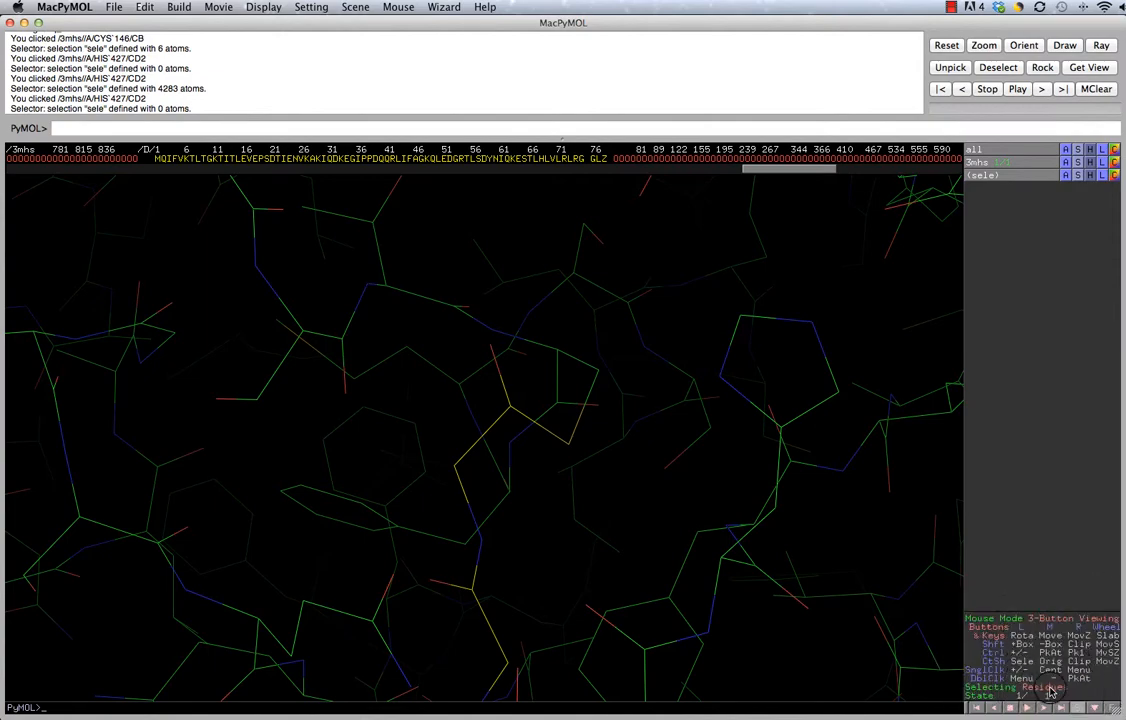
Step: Select cysteine 146 and histidine 427 in chain A as whole residues
click(599, 375)
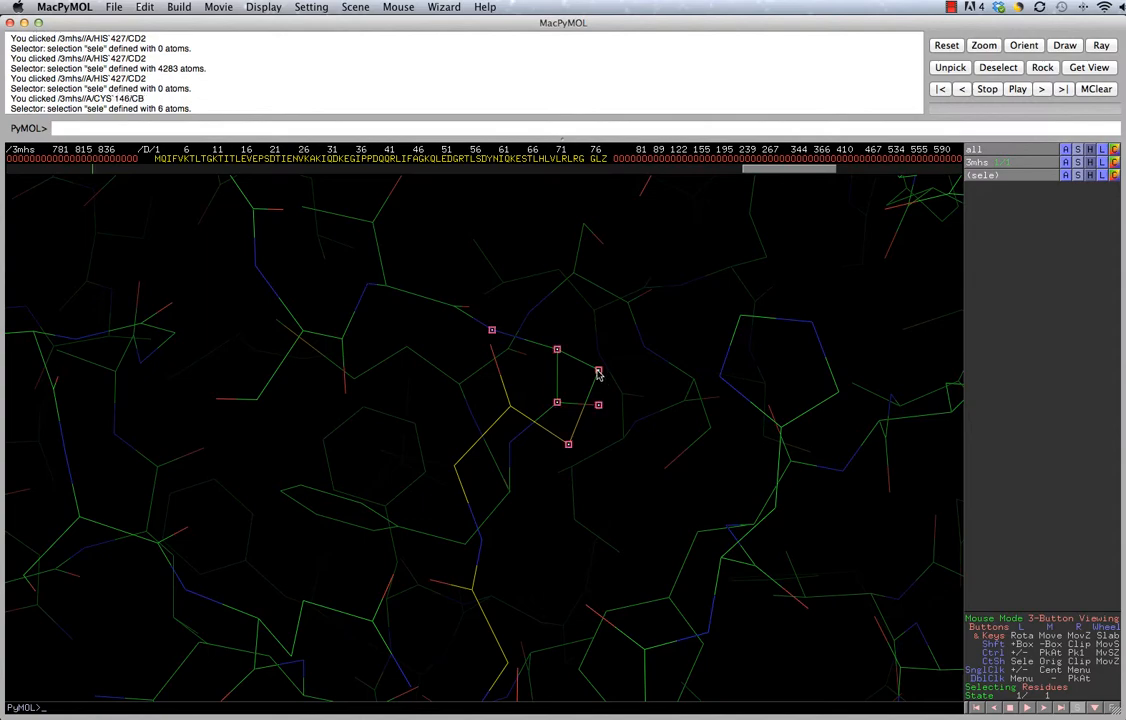
click(742, 317)
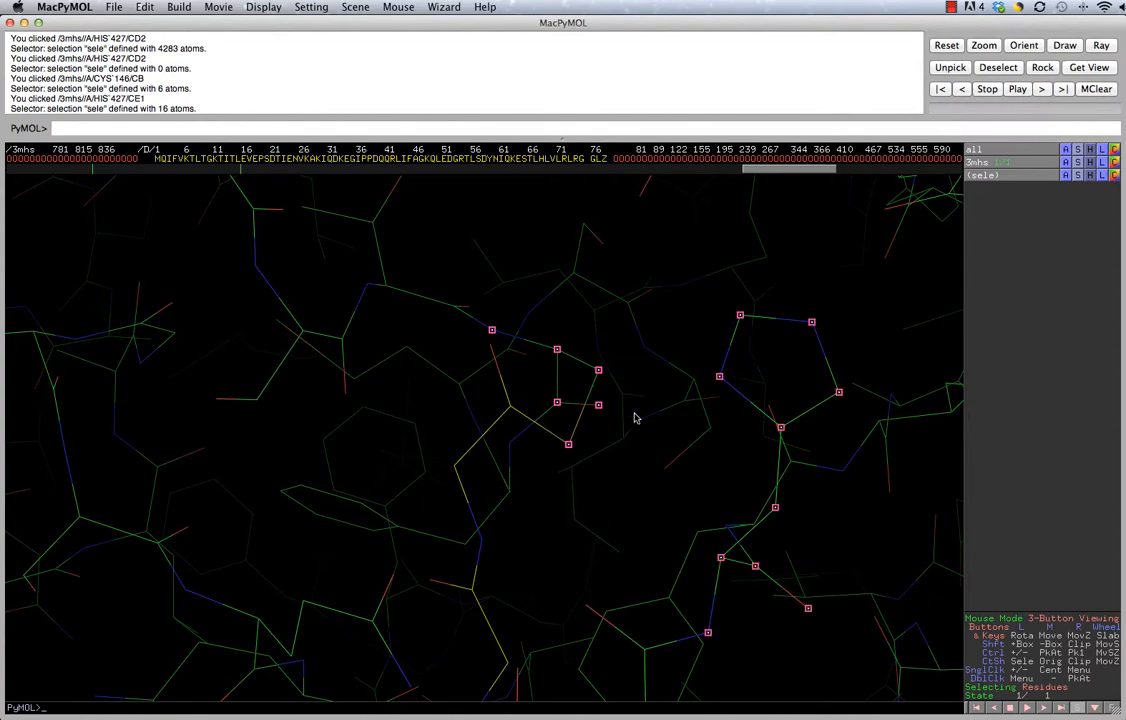
drag(631, 432, 598, 412)
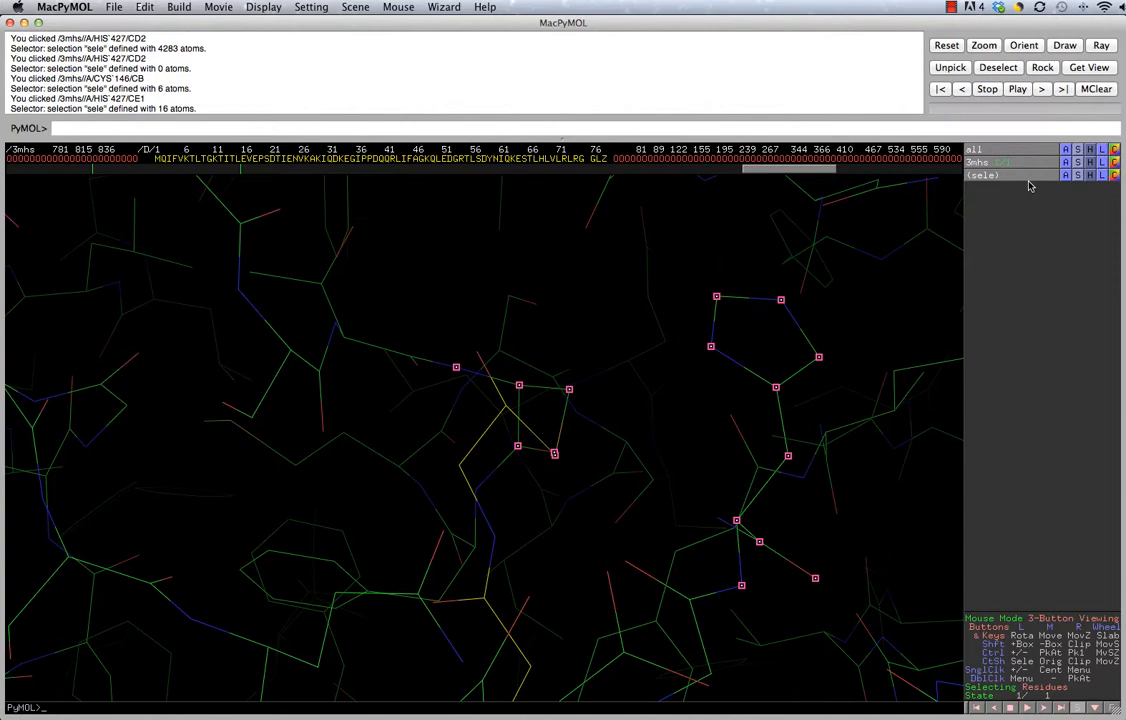
Step: Show the selected cysteine and histidine as sticks and clear the selection
click(1078, 176)
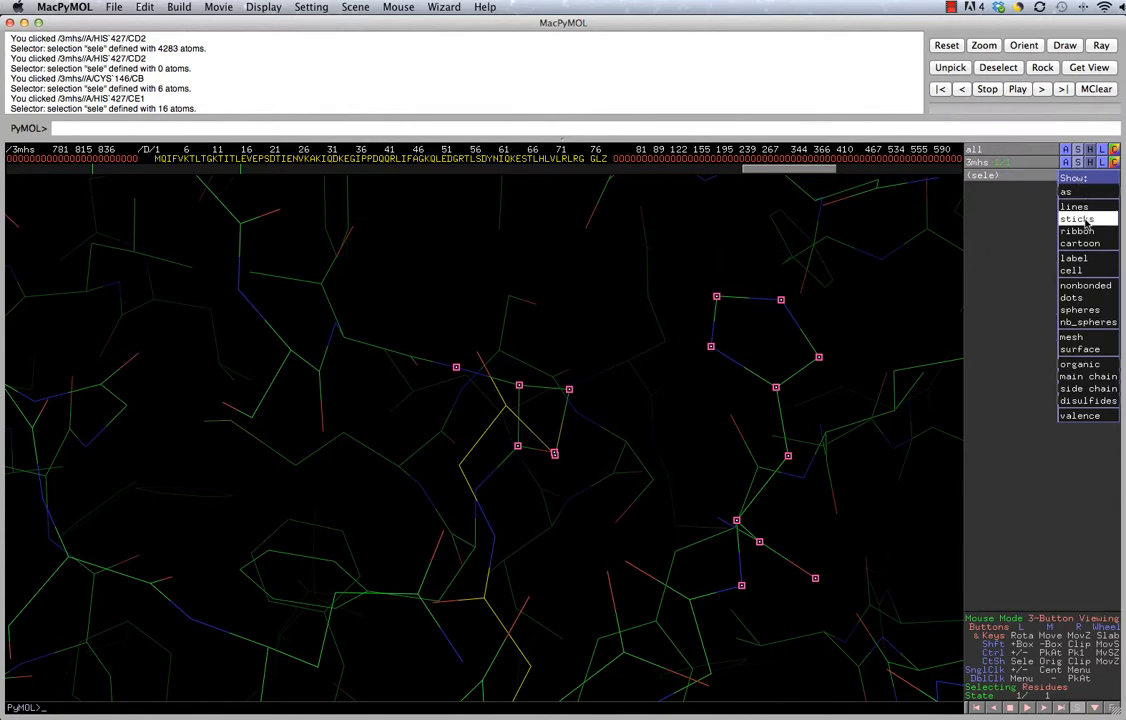
click(1079, 219)
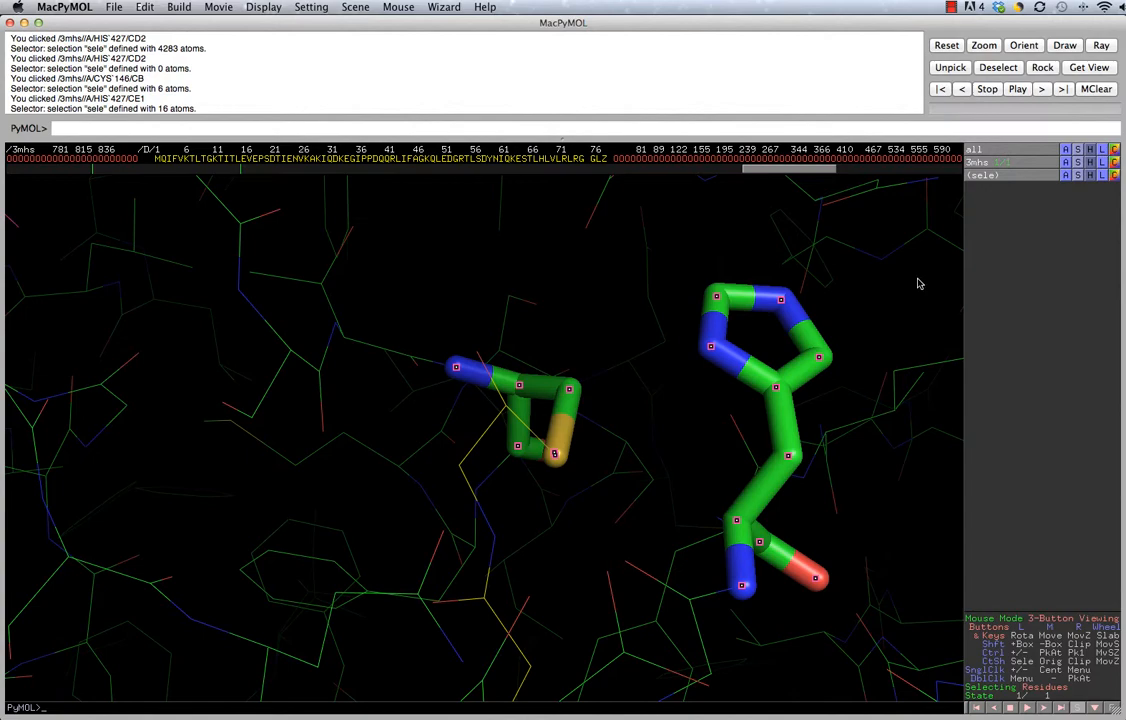
click(681, 215)
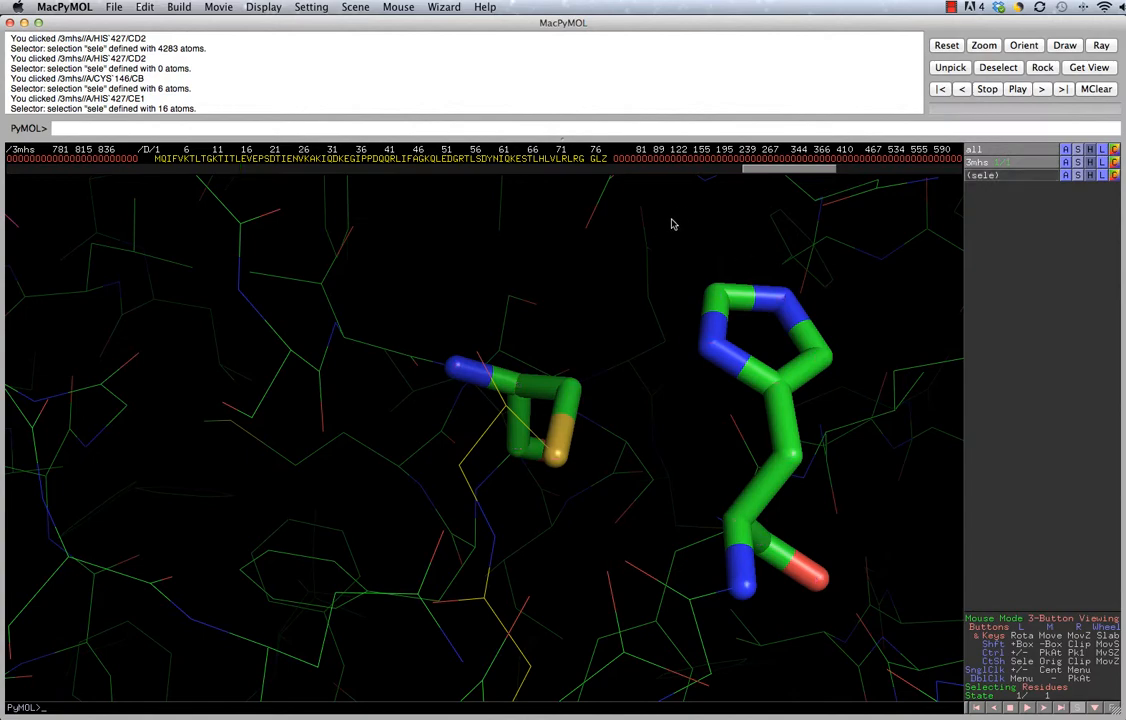
Step: Select the stick residues histidine 427 and cysteine 146 in chain A again
drag(815, 413, 817, 372)
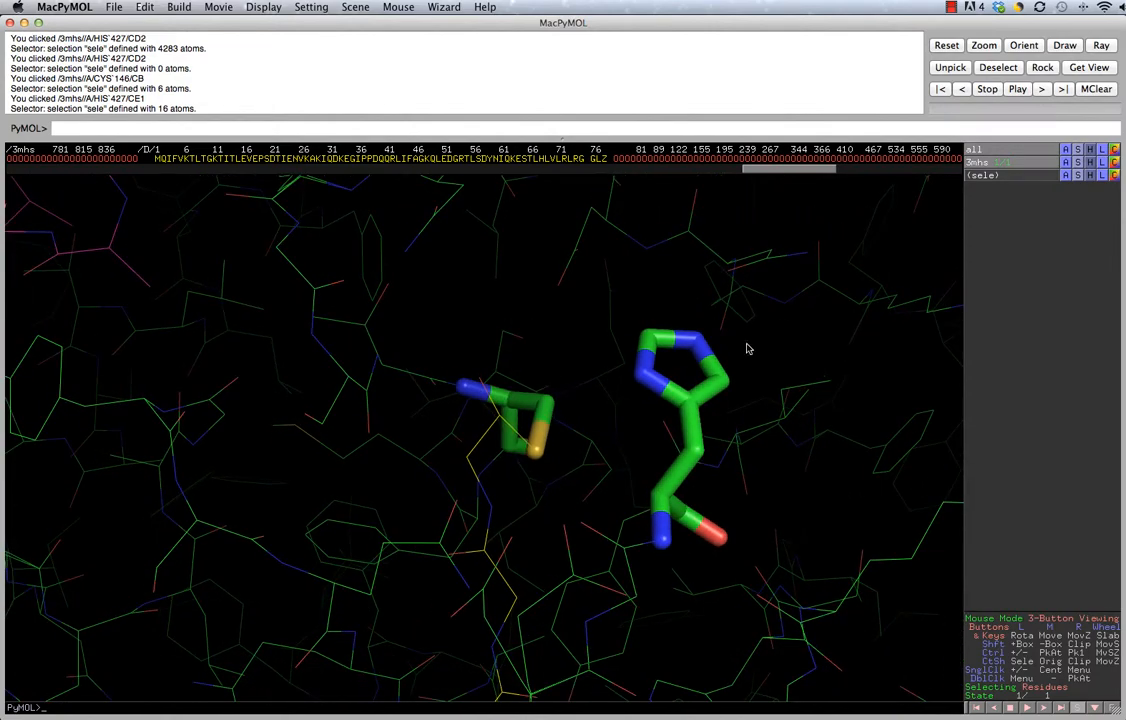
drag(746, 347, 605, 437)
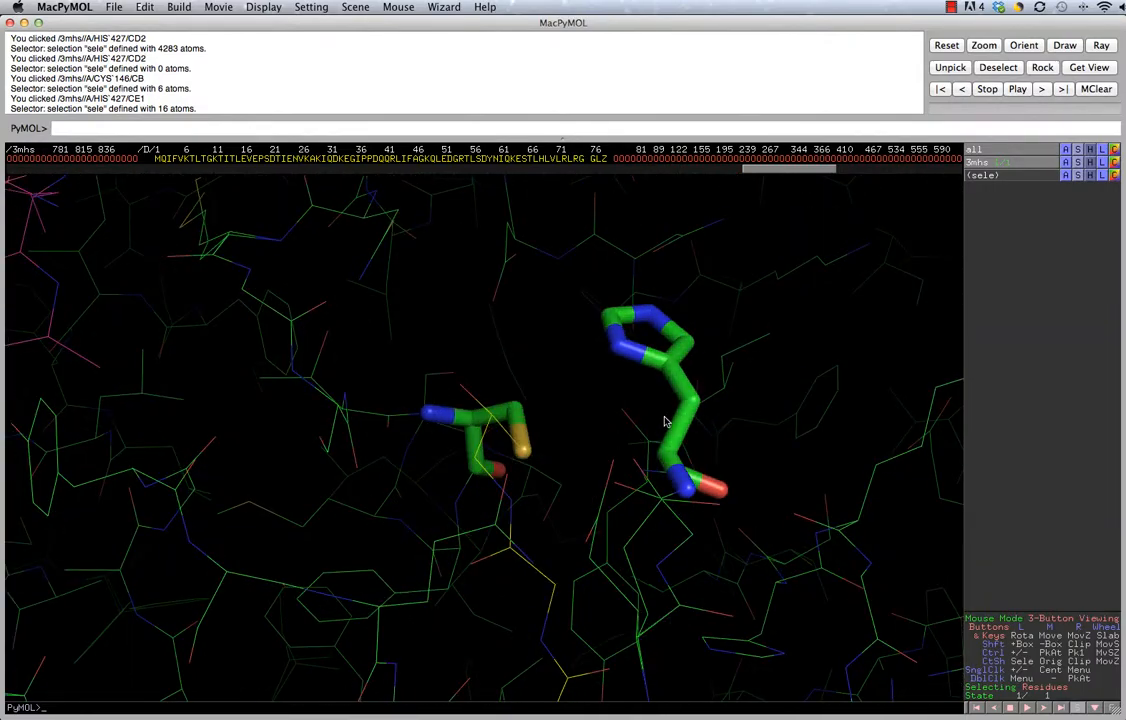
click(951, 7)
click(973, 38)
drag(726, 312, 618, 390)
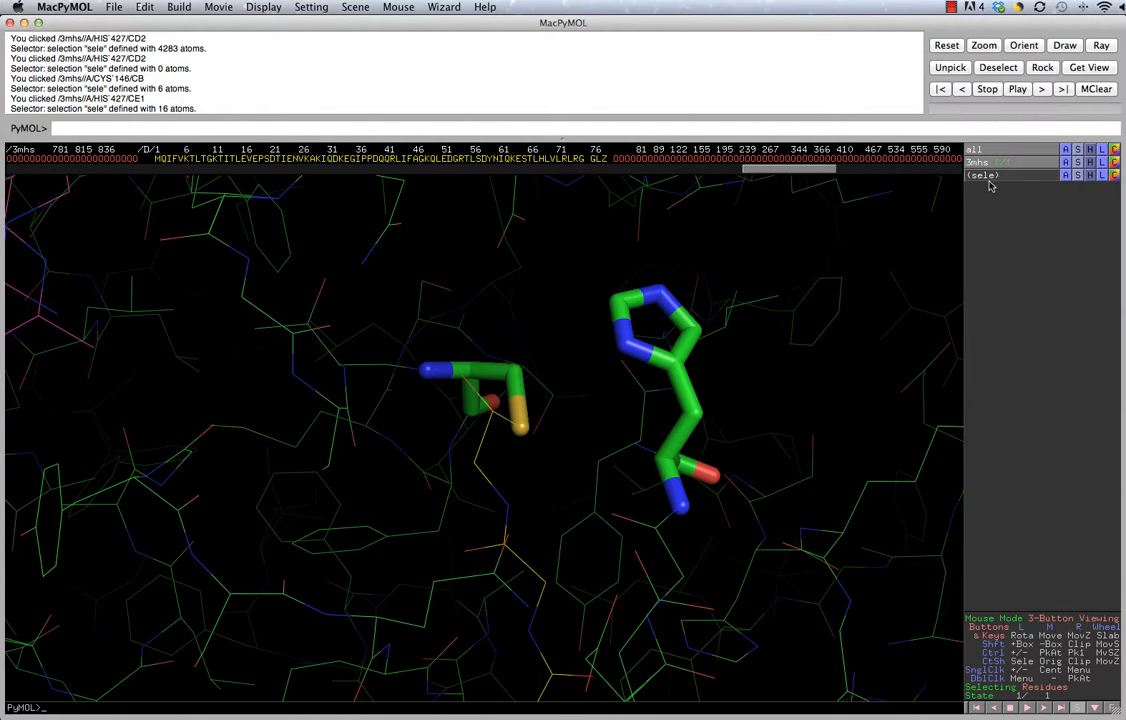
click(662, 298)
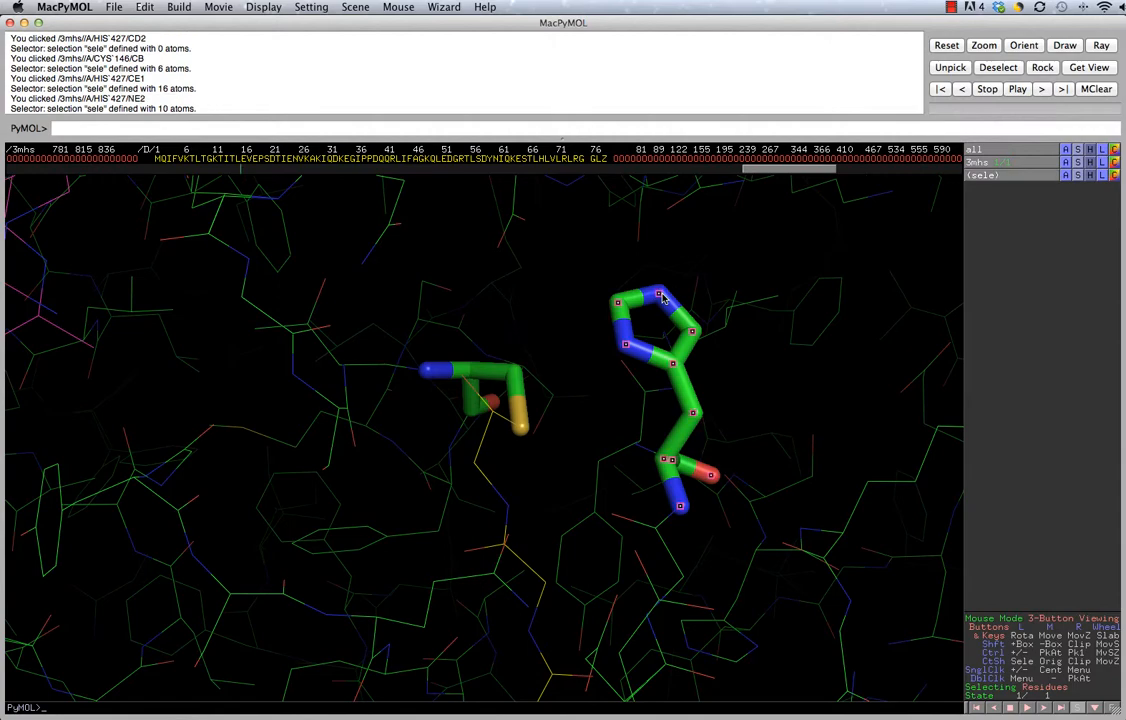
click(513, 374)
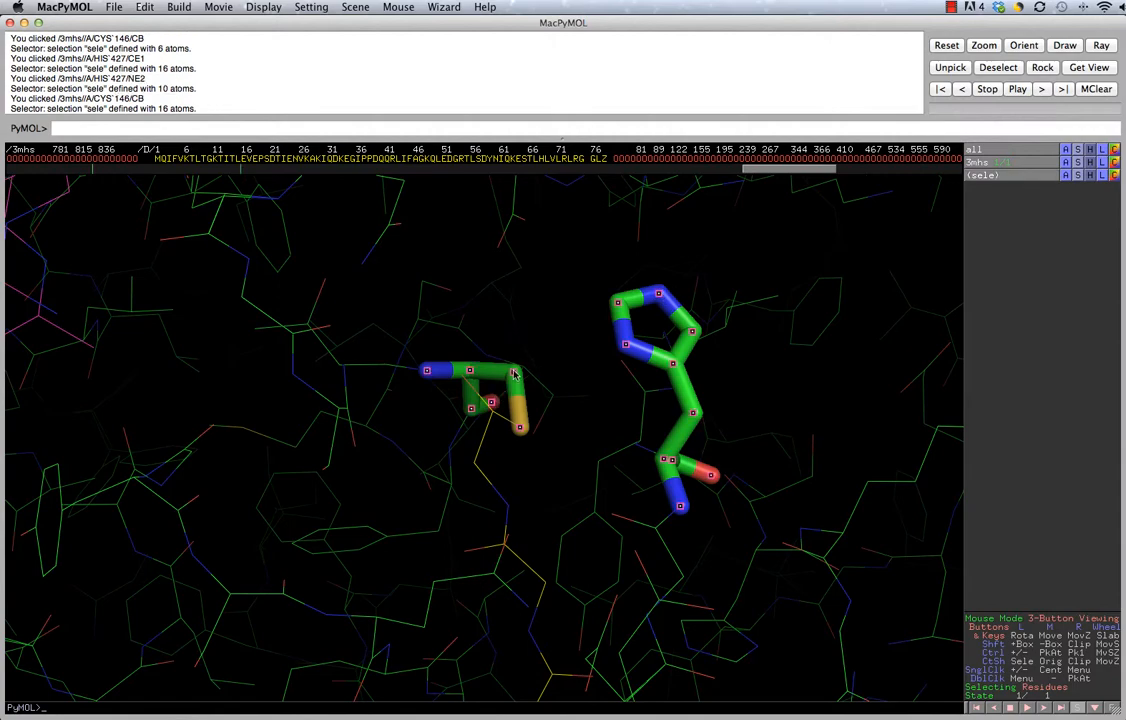
Step: Replace the sticks of the selected cysteine 146 and histidine 427 with a dots representation and inspect it from other angles
click(1089, 175)
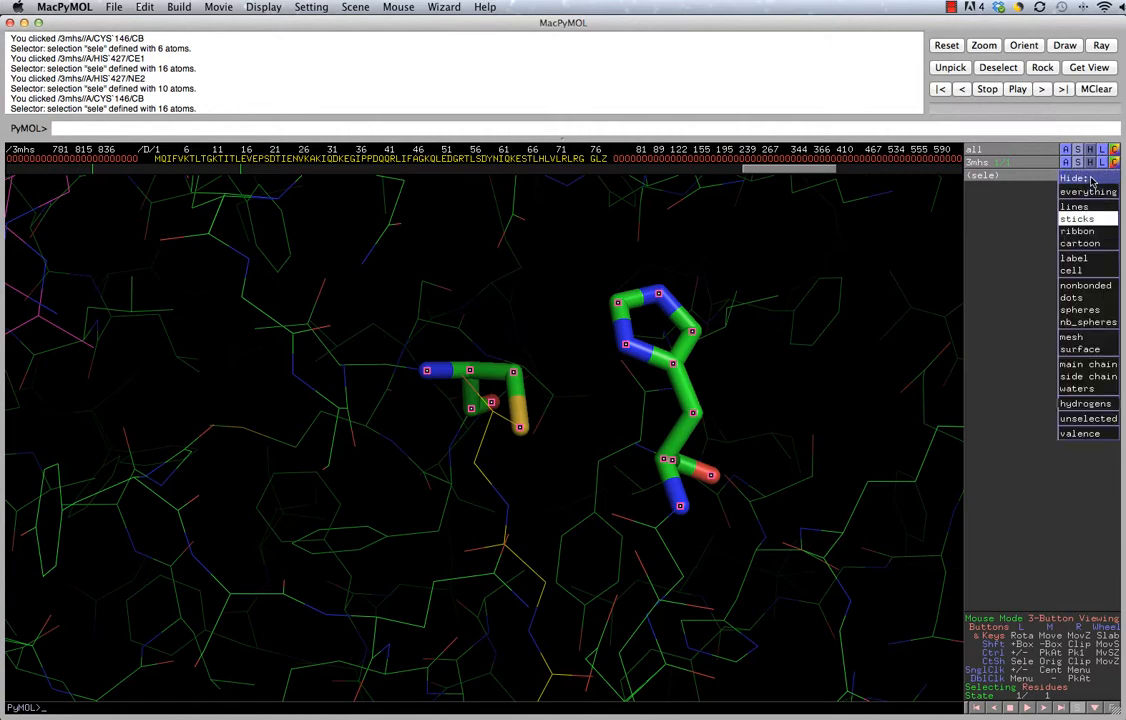
click(1075, 219)
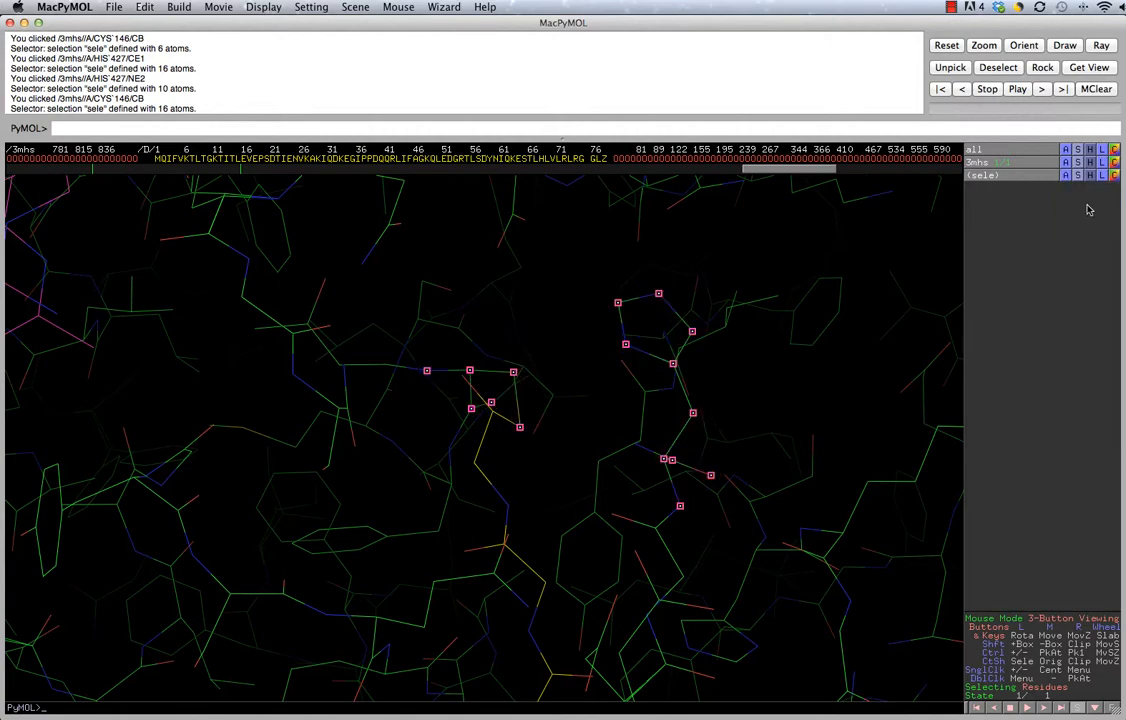
click(1078, 176)
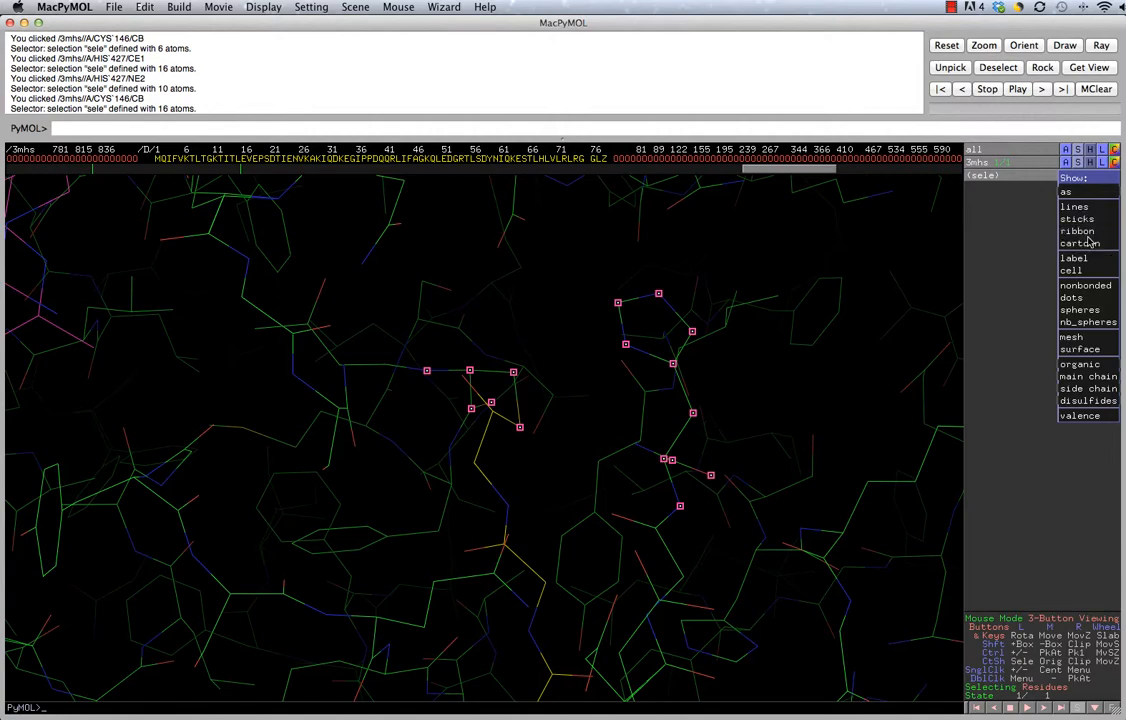
click(1084, 299)
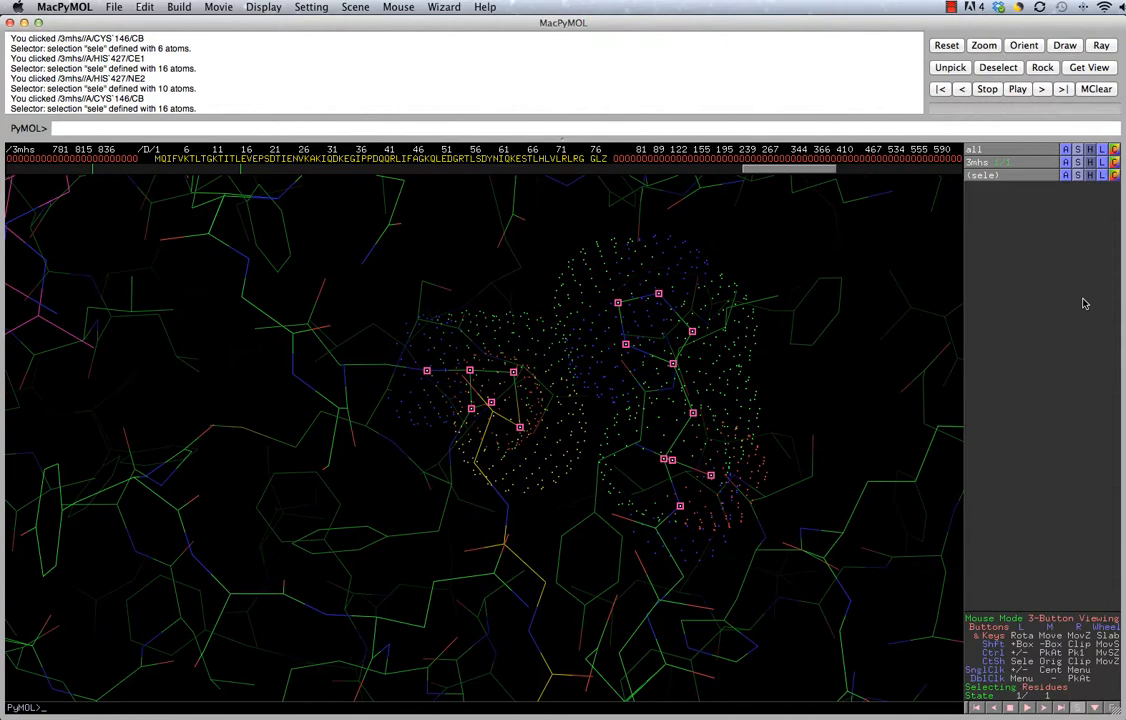
drag(701, 224, 561, 562)
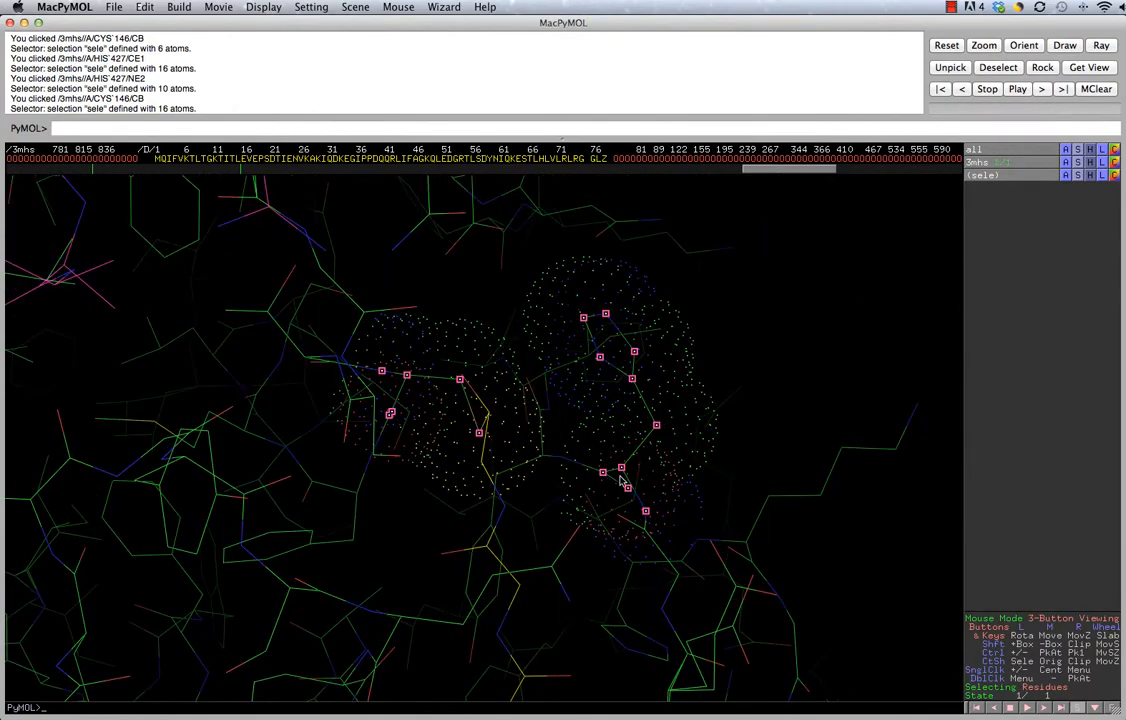
drag(621, 482, 533, 449)
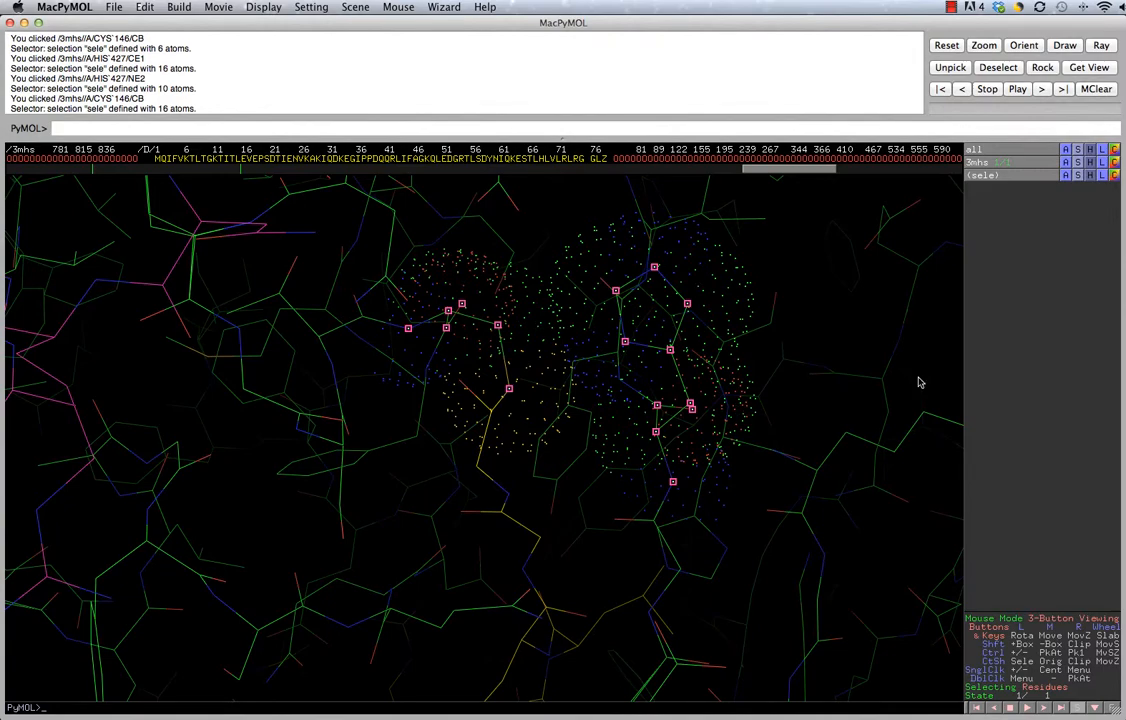
Step: Replace the dots on the selected cysteine and histidine with spheres and clear the selection markers
click(1090, 176)
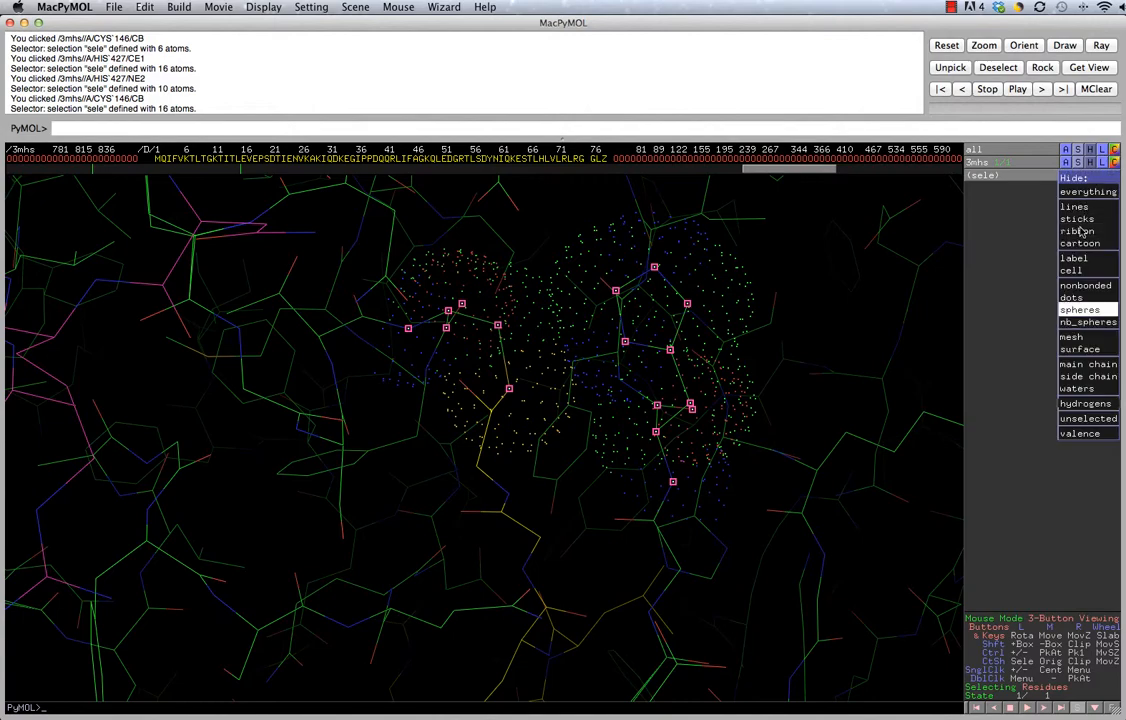
click(1073, 297)
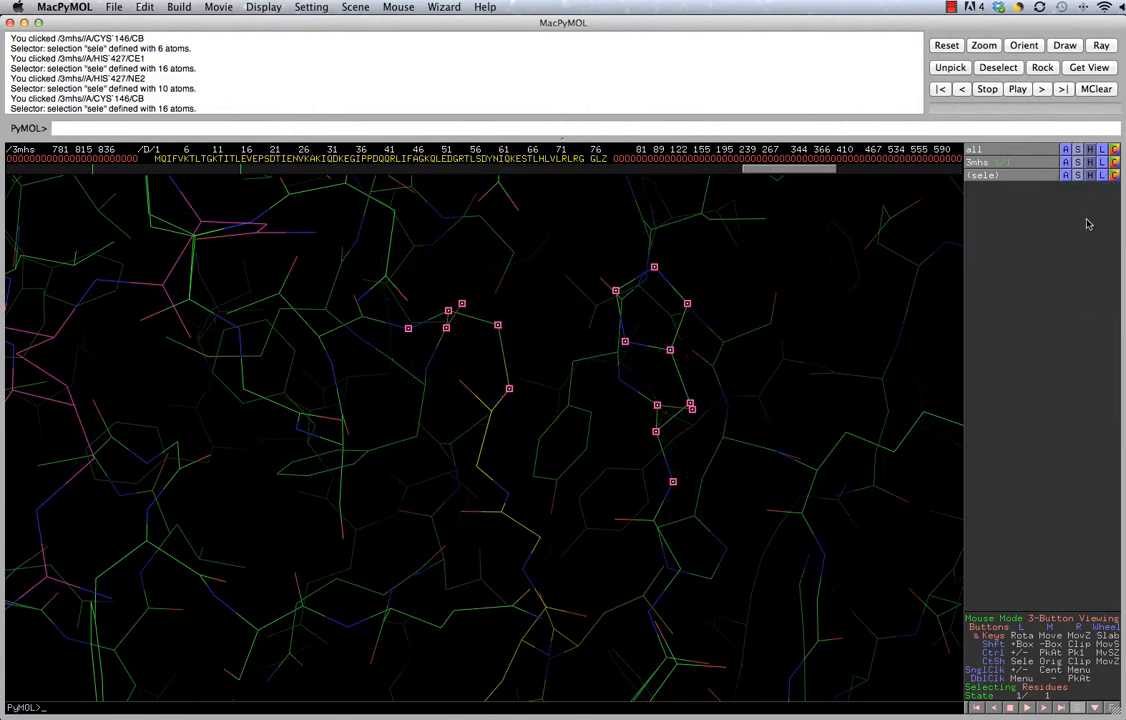
click(1078, 176)
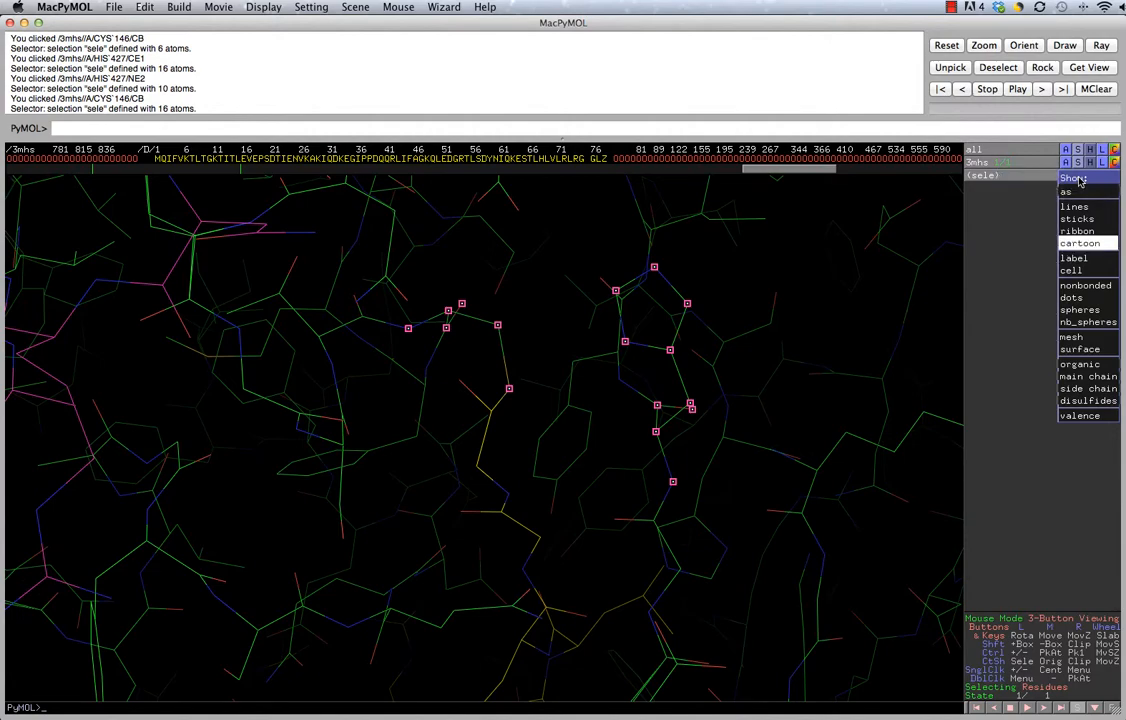
click(1094, 311)
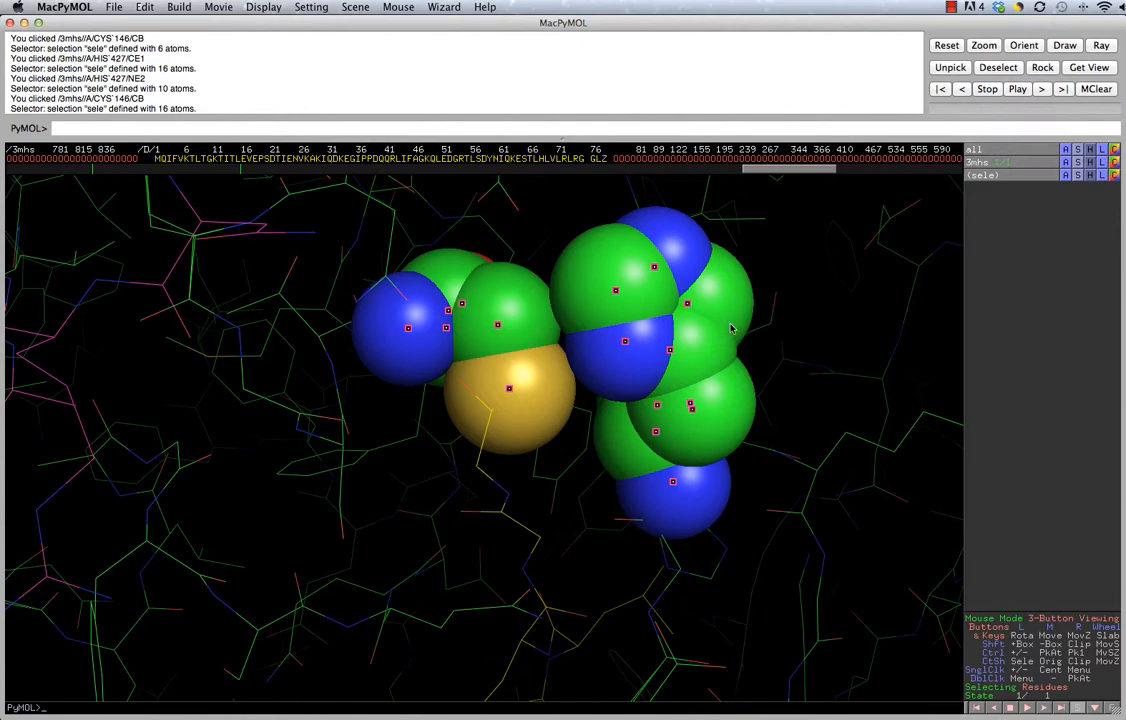
click(840, 211)
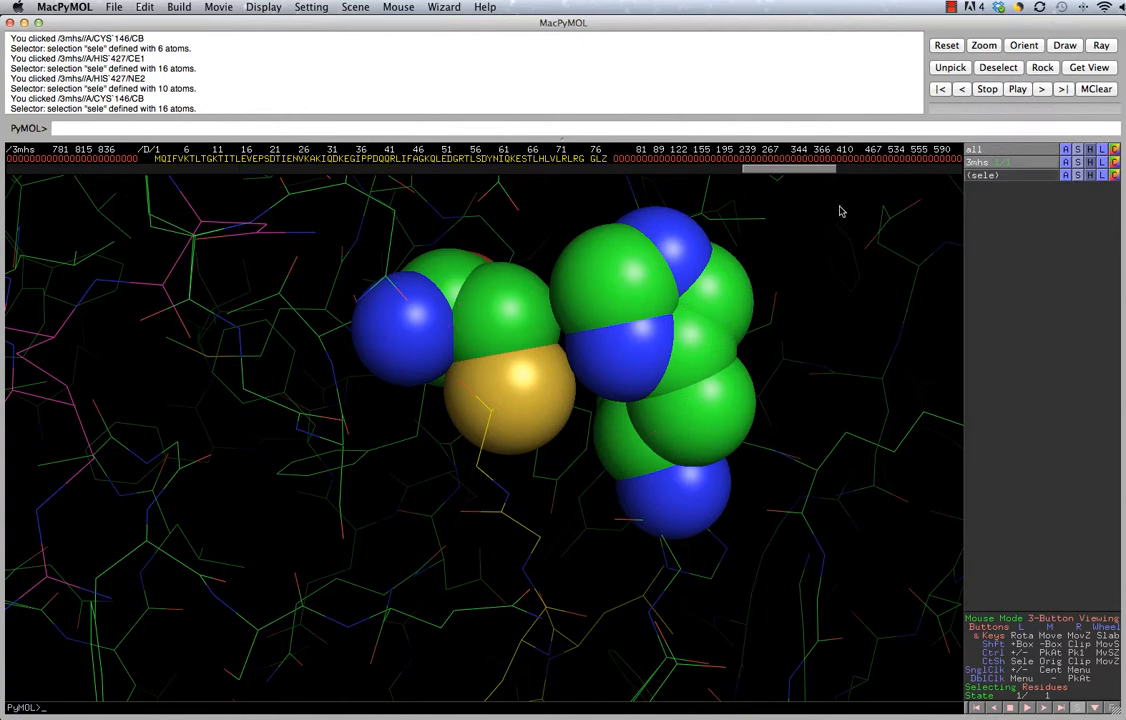